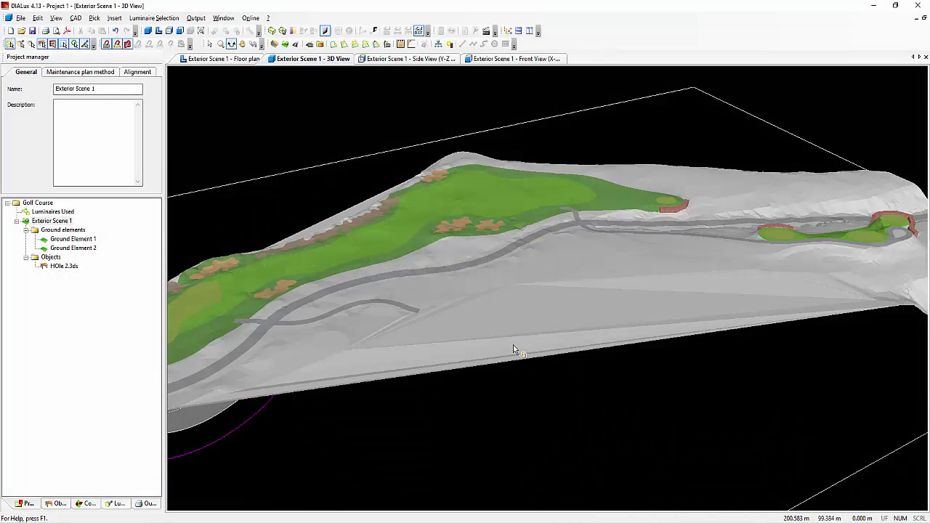
Examine the golf hole terrain in 3D from several angles, from the green along the fairway to the tees
{"action": "left_click_drag", "start_coordinate": [513, 347], "coordinate": [664, 433]}
{"action": "middle_click_drag", "start_coordinate": [555, 365], "coordinate": [685, 445]}
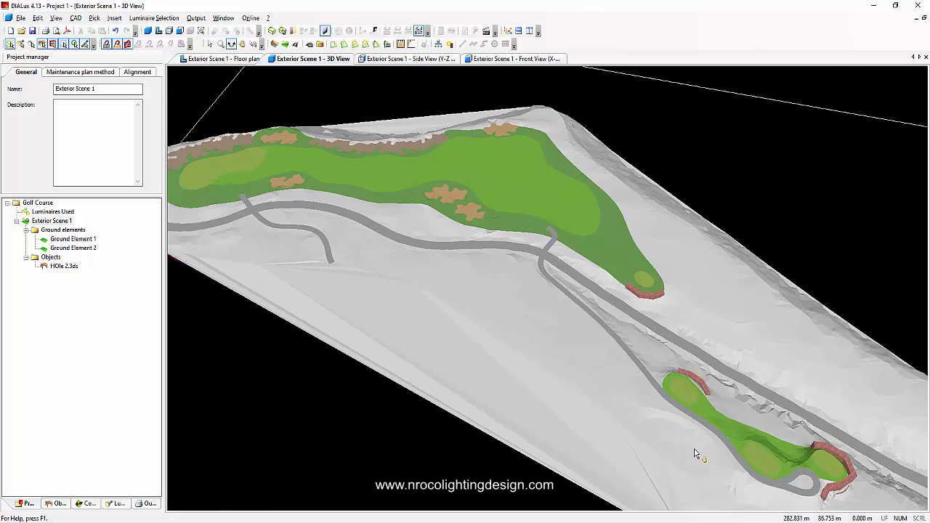
{"action": "left_click_drag", "start_coordinate": [685, 451], "coordinate": [593, 347]}
{"action": "left_click_drag", "start_coordinate": [438, 323], "coordinate": [642, 266]}
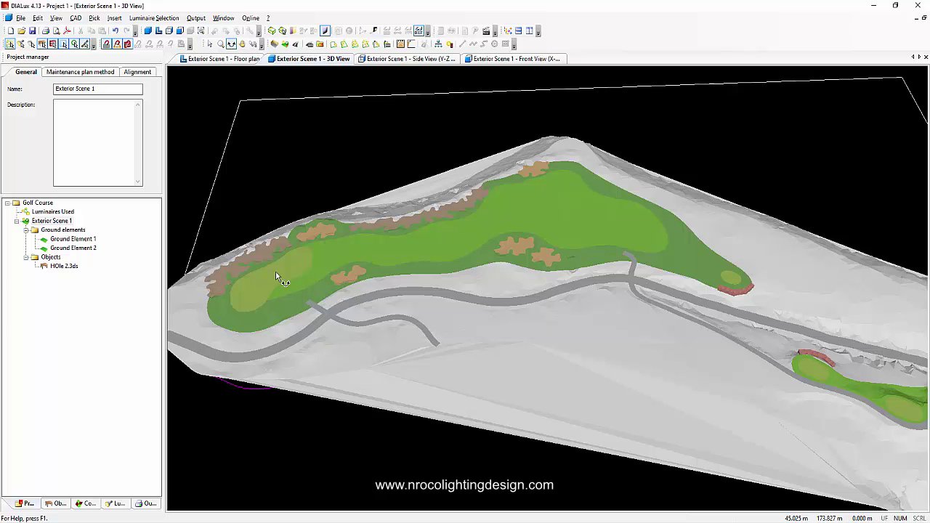
{"action": "left_click_drag", "start_coordinate": [463, 297], "coordinate": [632, 339]}
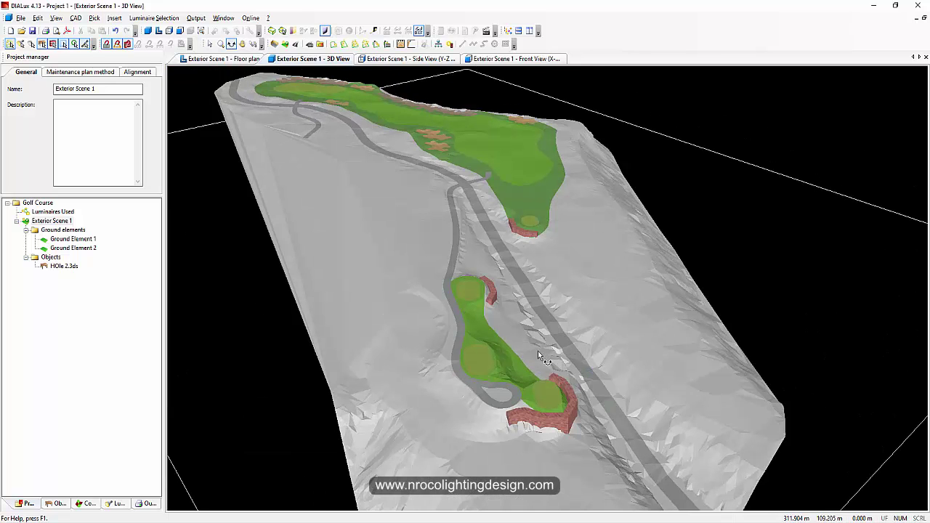
{"action": "left_click_drag", "start_coordinate": [361, 371], "coordinate": [342, 372]}
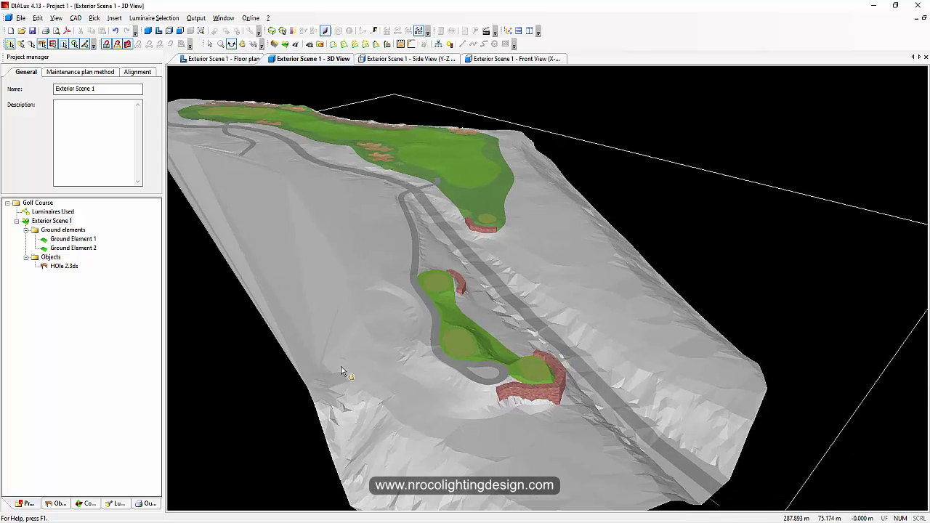
Place a 5 × 5 m calculation grid on the back tee beside the long curved wall, at about X 346 m, Y 83 m
{"action": "left_click", "coordinate": [51, 505]}
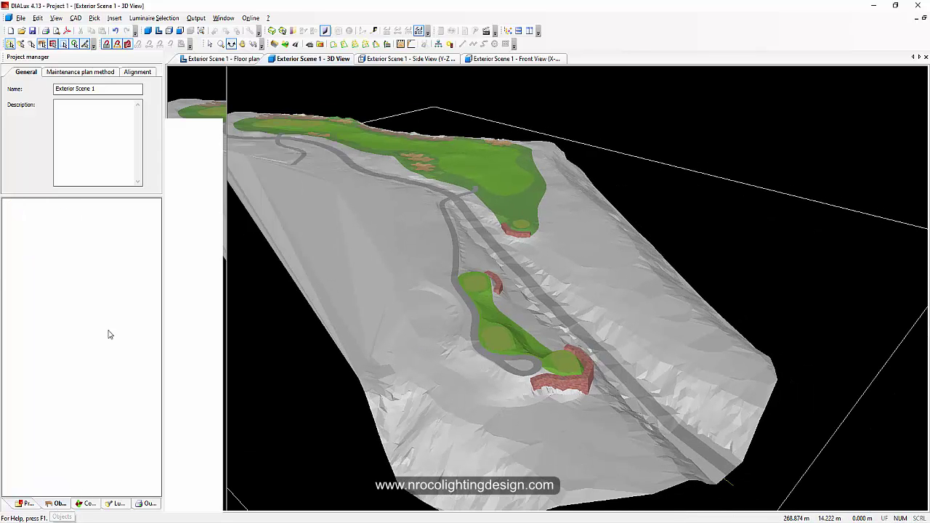
{"action": "left_click", "coordinate": [35, 267]}
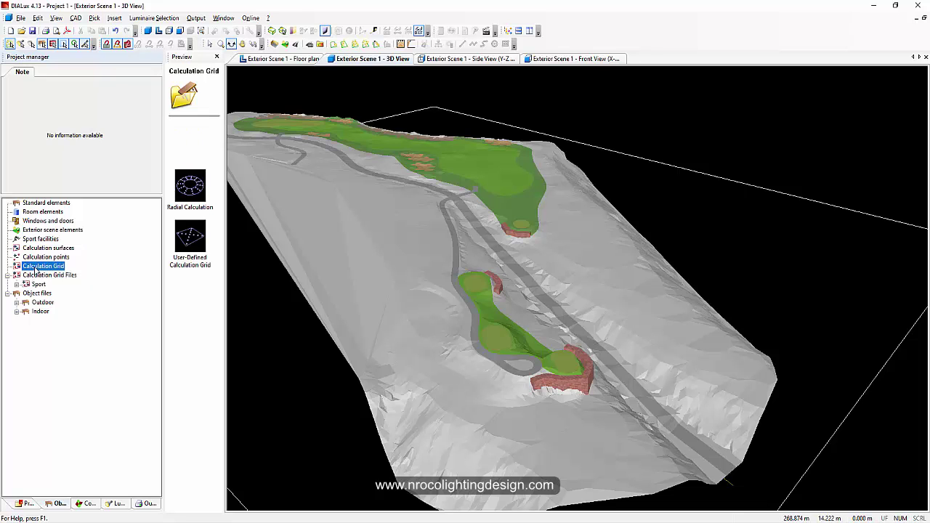
{"action": "left_click_drag", "start_coordinate": [276, 248], "coordinate": [426, 323]}
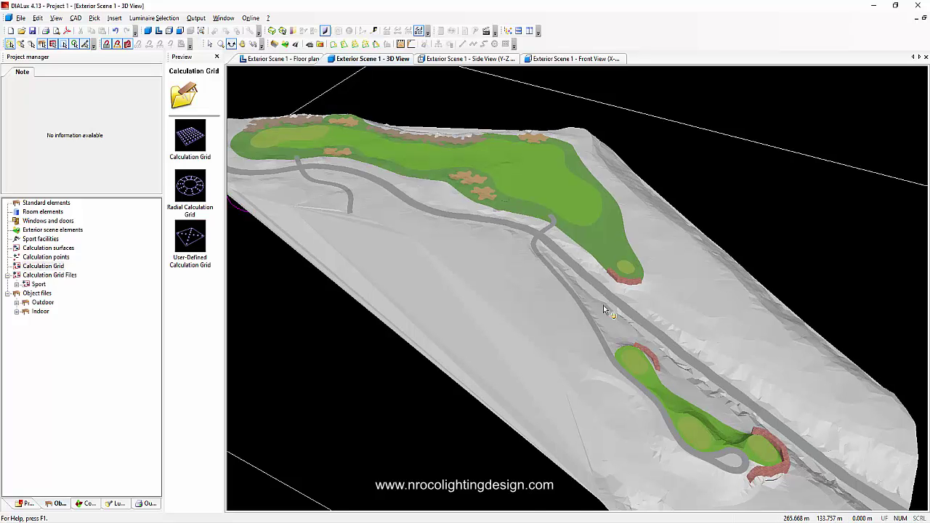
{"action": "scroll", "coordinate": [605, 306], "scroll_direction": "up", "scroll_amount": 5}
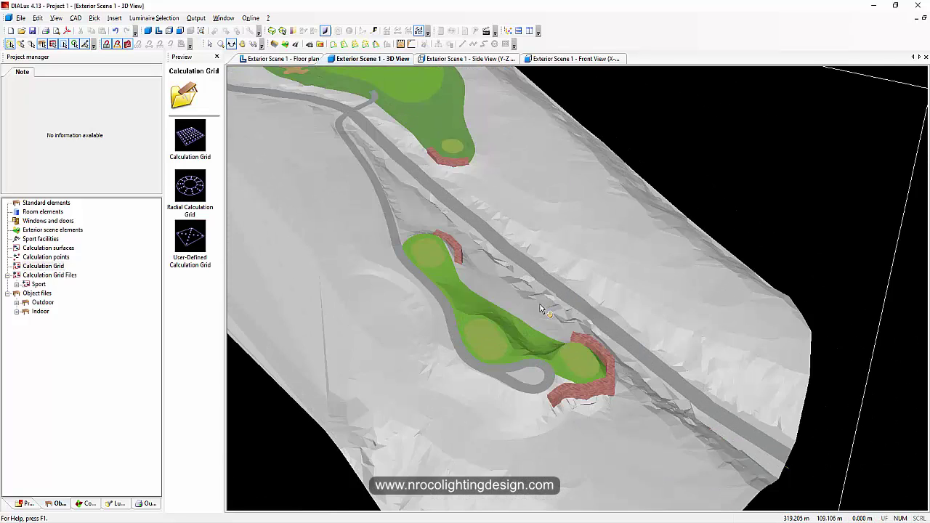
{"action": "scroll", "coordinate": [371, 276], "scroll_direction": "up", "scroll_amount": 2}
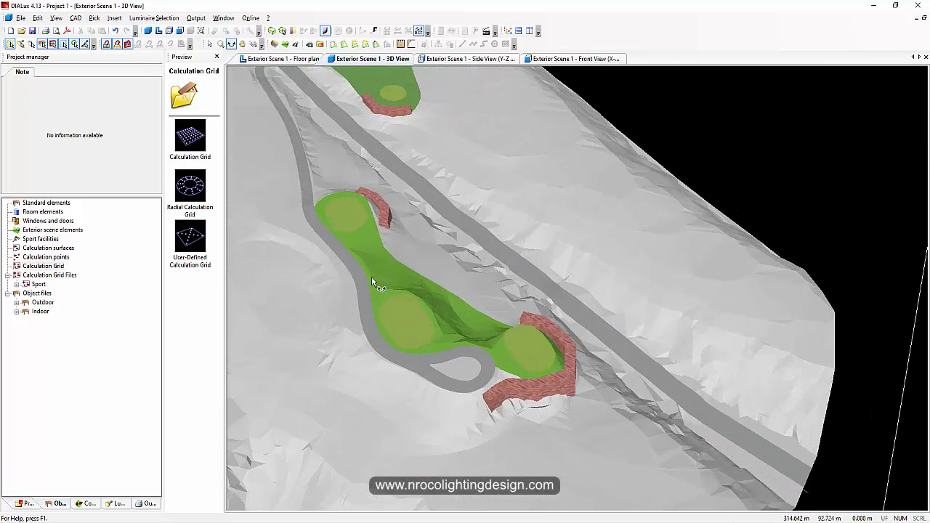
{"action": "left_click", "coordinate": [192, 138]}
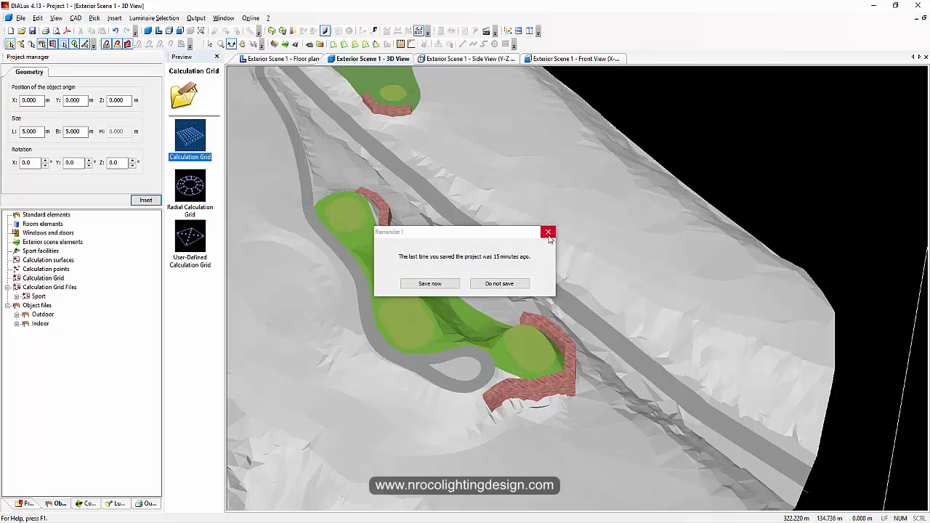
{"action": "left_click", "coordinate": [547, 233]}
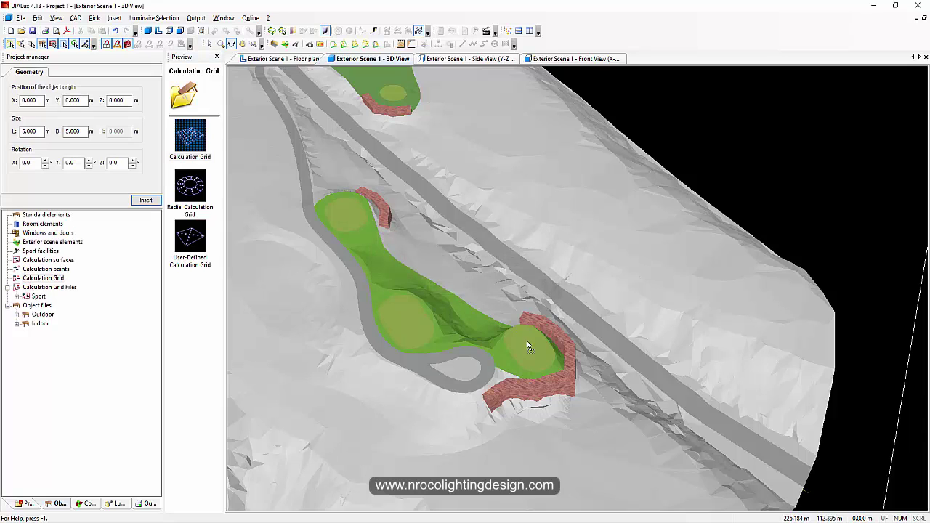
{"action": "left_click_drag", "start_coordinate": [525, 353], "coordinate": [521, 367]}
{"action": "scroll", "coordinate": [521, 368], "scroll_direction": "up", "scroll_amount": 2}
{"action": "left_click_drag", "start_coordinate": [535, 310], "coordinate": [587, 270]}
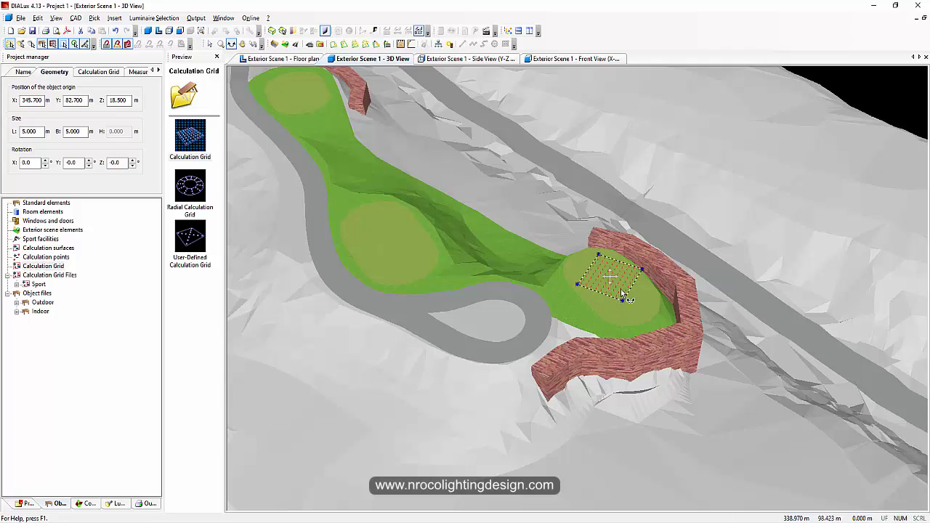
Place 5 × 5 m calculation grids on the other three tees, at about X 323, Y 77 m, X 290, Y 97 m and X 266, Y 145 m
{"action": "left_click", "coordinate": [232, 45]}
{"action": "left_click_drag", "start_coordinate": [337, 244], "coordinate": [334, 219]}
{"action": "middle_click_drag", "start_coordinate": [334, 225], "coordinate": [366, 266]}
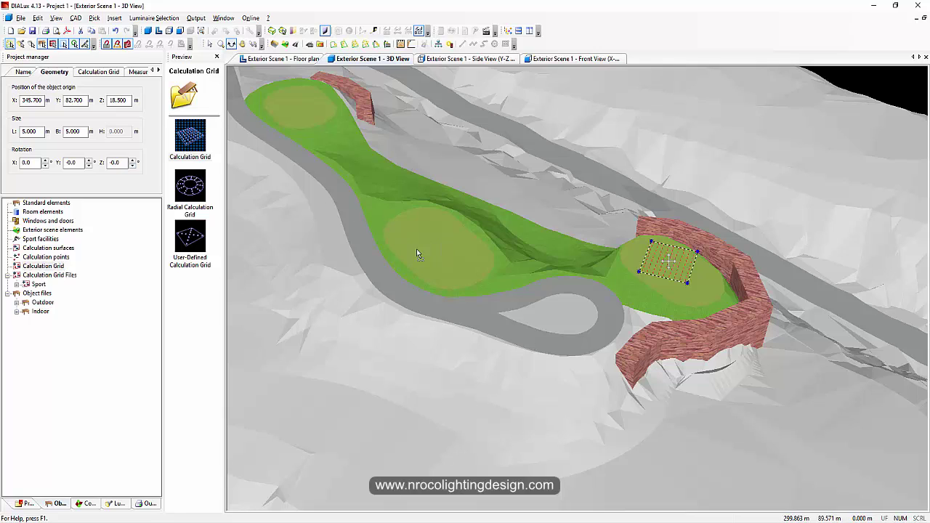
{"action": "left_click_drag", "start_coordinate": [373, 228], "coordinate": [444, 243]}
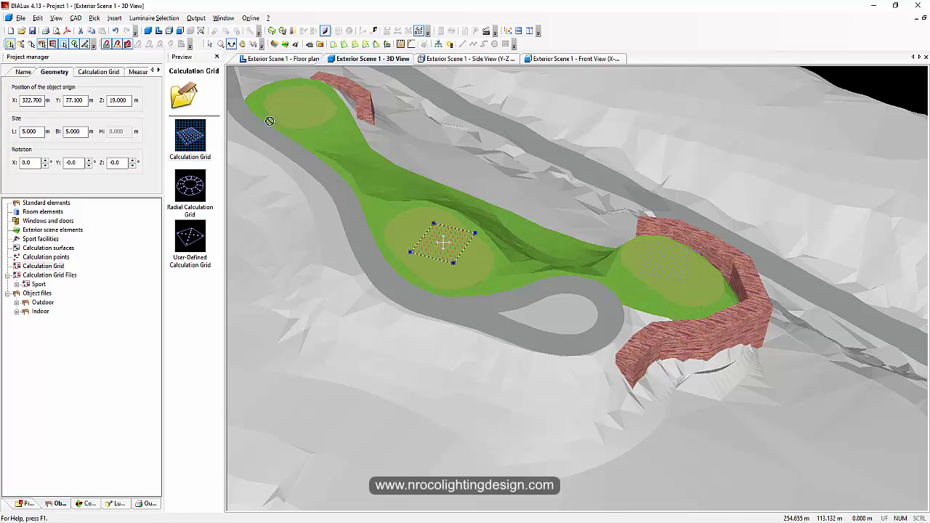
{"action": "left_click_drag", "start_coordinate": [287, 127], "coordinate": [297, 103]}
{"action": "middle_click_drag", "start_coordinate": [272, 123], "coordinate": [439, 365]}
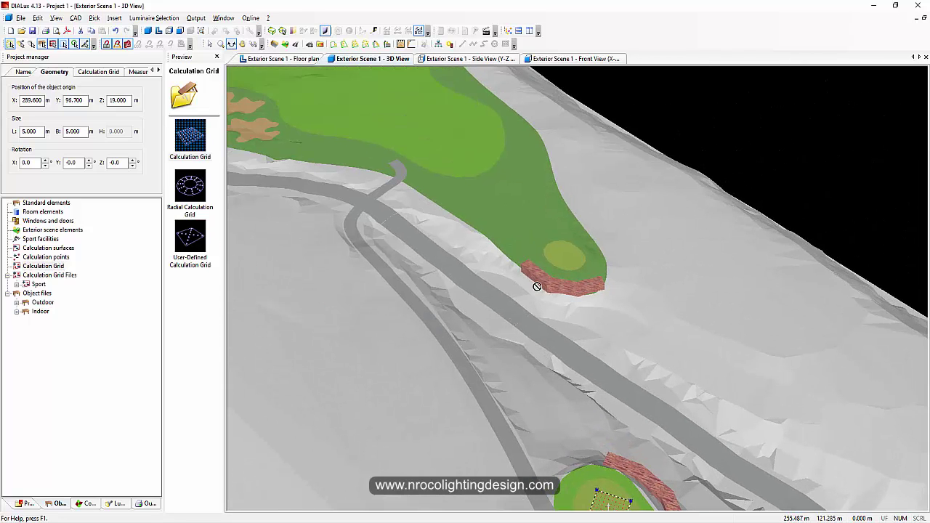
{"action": "left_click_drag", "start_coordinate": [565, 254], "coordinate": [563, 252]}
Switch to Hole 2.dwg in AutoCAD and display the hidden contour, centreline and annotation layers
{"action": "mouse_move", "coordinate": [572, 522]}
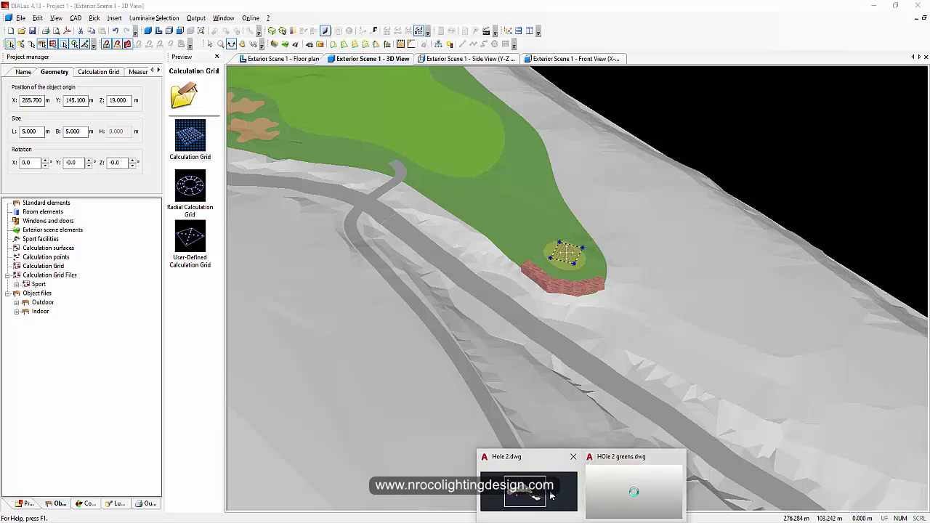
{"action": "left_click", "coordinate": [551, 494]}
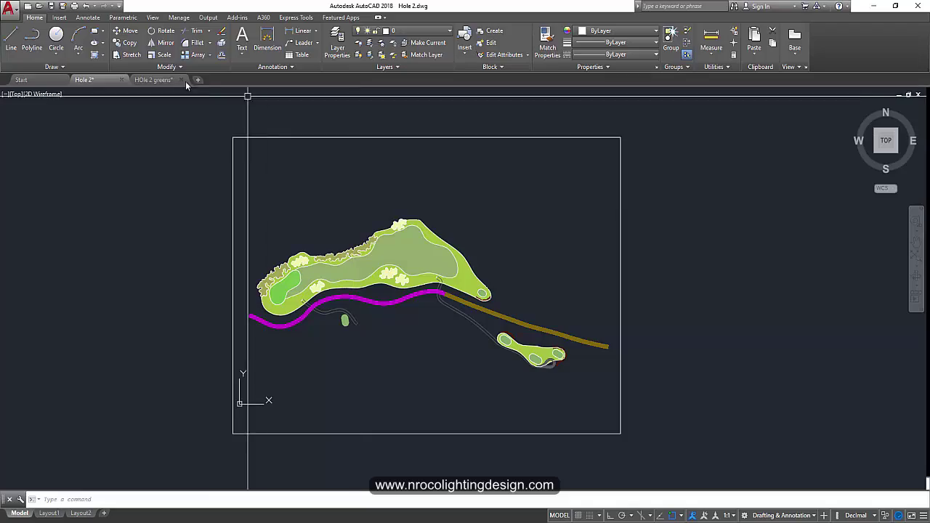
{"action": "left_click", "coordinate": [337, 44]}
{"action": "left_click", "coordinate": [126, 269]}
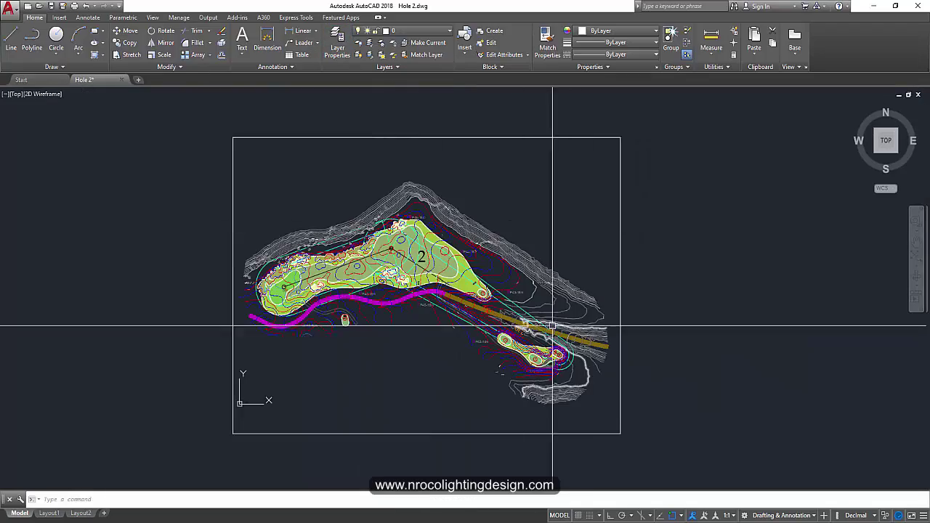
Examine the Hole 2 plan for its centreline distances, landing area, fairway and green
{"action": "scroll", "coordinate": [515, 347], "scroll_direction": "up", "scroll_amount": 5}
{"action": "middle_click_drag", "start_coordinate": [515, 346], "coordinate": [636, 376]}
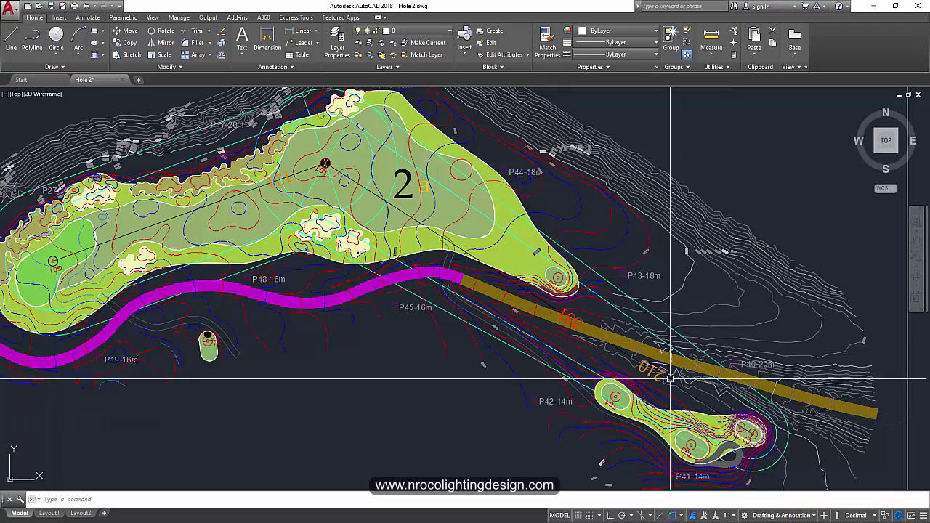
{"action": "mouse_move", "coordinate": [363, 183]}
{"action": "middle_mouse_down"}
{"action": "mouse_move", "coordinate": [461, 189]}
{"action": "mouse_move", "coordinate": [559, 213]}
{"action": "middle_mouse_up"}
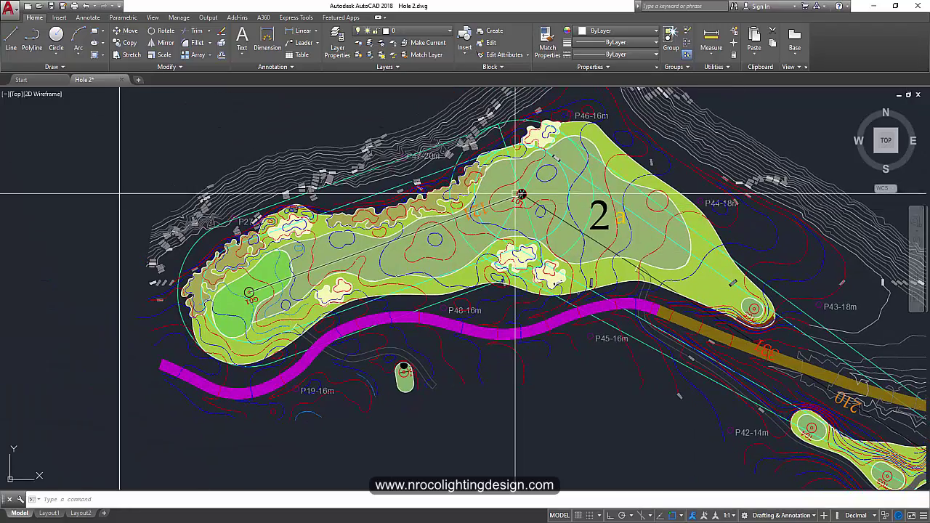
{"action": "middle_click_drag", "start_coordinate": [641, 337], "coordinate": [519, 287]}
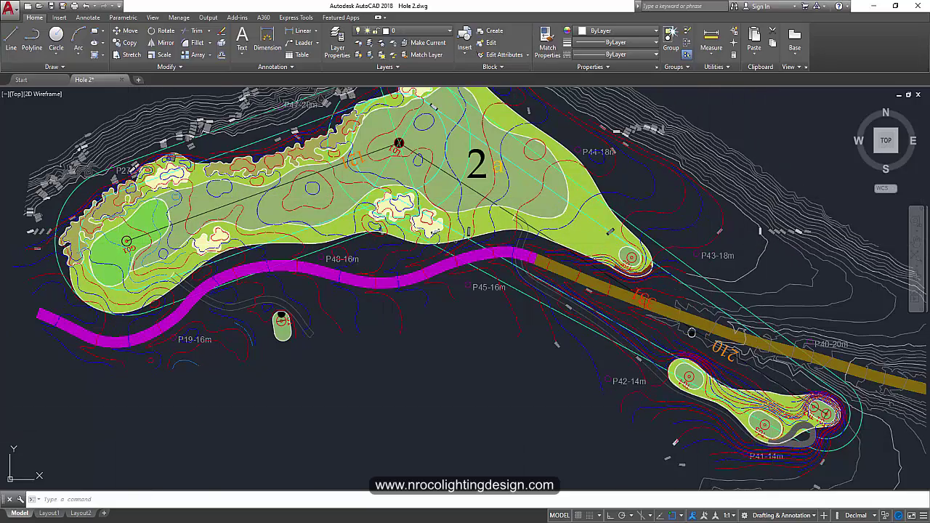
{"action": "middle_click_drag", "start_coordinate": [692, 334], "coordinate": [704, 370]}
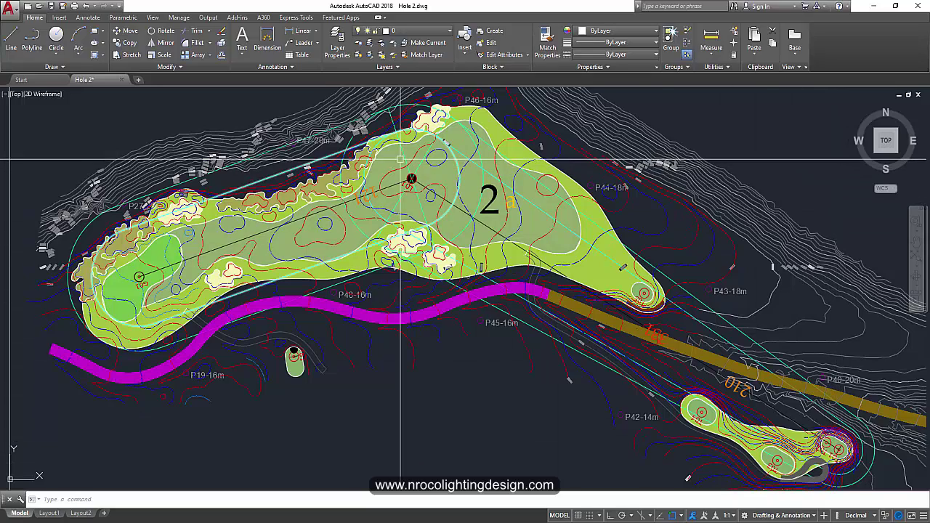
{"action": "scroll", "coordinate": [403, 164], "scroll_direction": "up", "scroll_amount": 2}
{"action": "scroll", "coordinate": [403, 166], "scroll_direction": "down", "scroll_amount": 3}
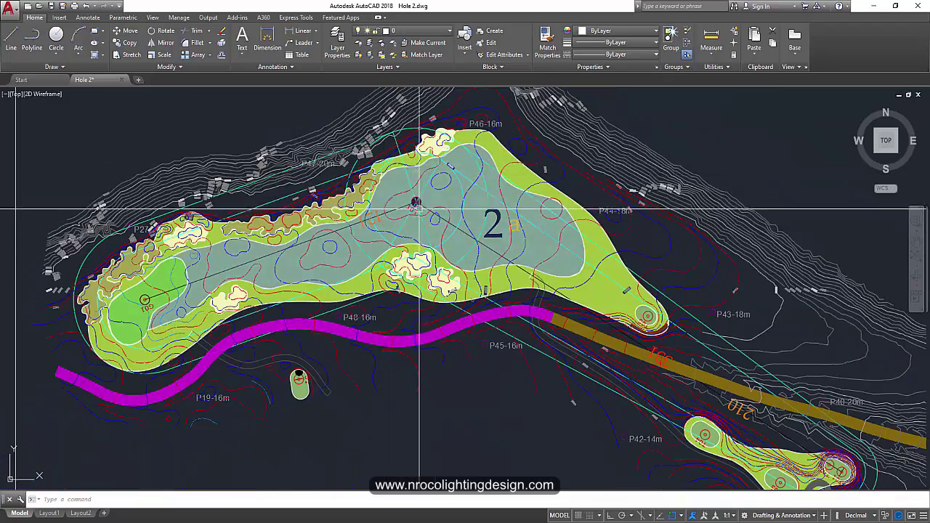
{"action": "scroll", "coordinate": [424, 201], "scroll_direction": "down", "scroll_amount": 2}
{"action": "scroll", "coordinate": [480, 201], "scroll_direction": "up", "scroll_amount": 2}
{"action": "scroll", "coordinate": [489, 197], "scroll_direction": "down", "scroll_amount": 3}
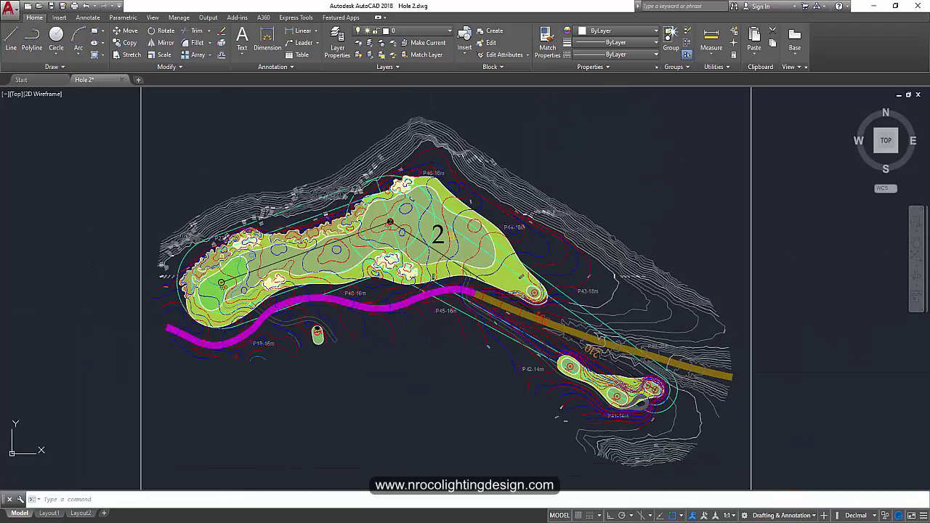
Inspect the playing centreline between the back tee and the landing point on the fairway
{"action": "scroll", "coordinate": [571, 363], "scroll_direction": "up", "scroll_amount": 2}
{"action": "middle_click_drag", "start_coordinate": [621, 409], "coordinate": [734, 411]}
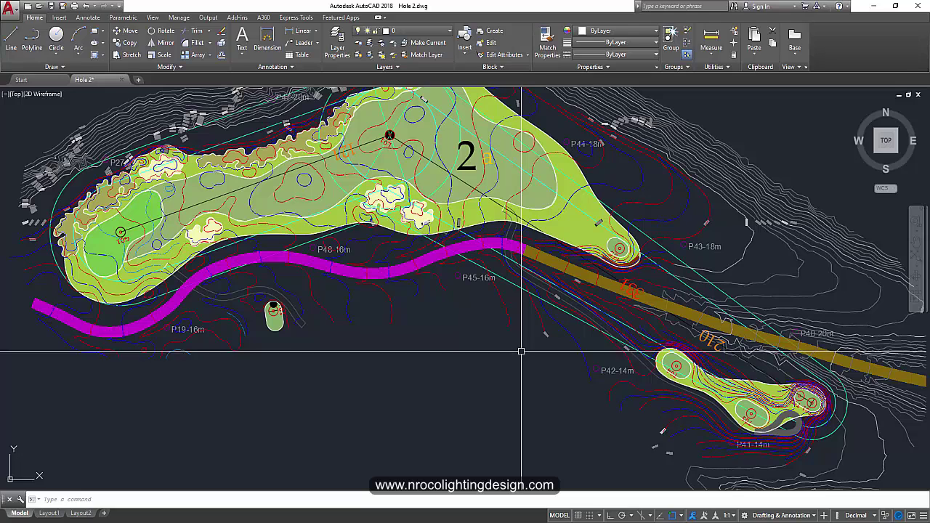
{"action": "left_click", "coordinate": [777, 379]}
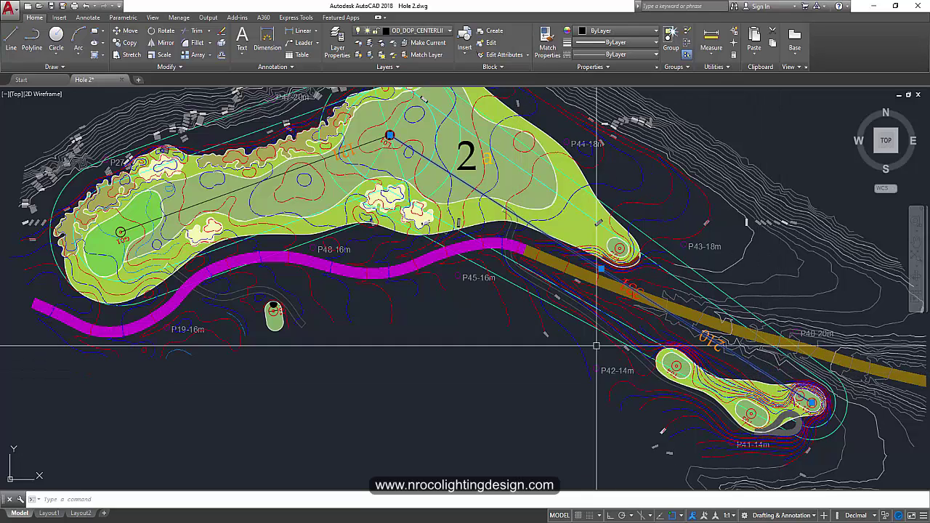
{"action": "key", "text": "Escape"}
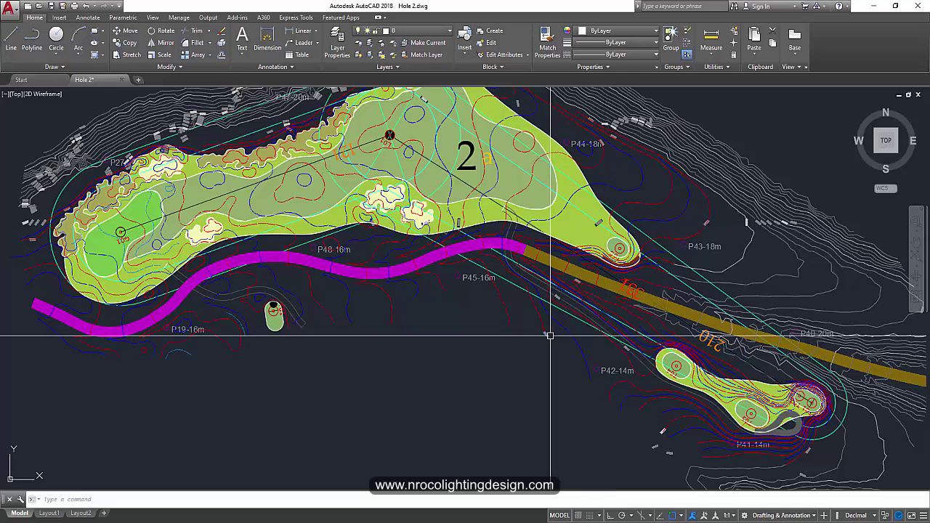
{"action": "middle_click_drag", "start_coordinate": [516, 319], "coordinate": [519, 328]}
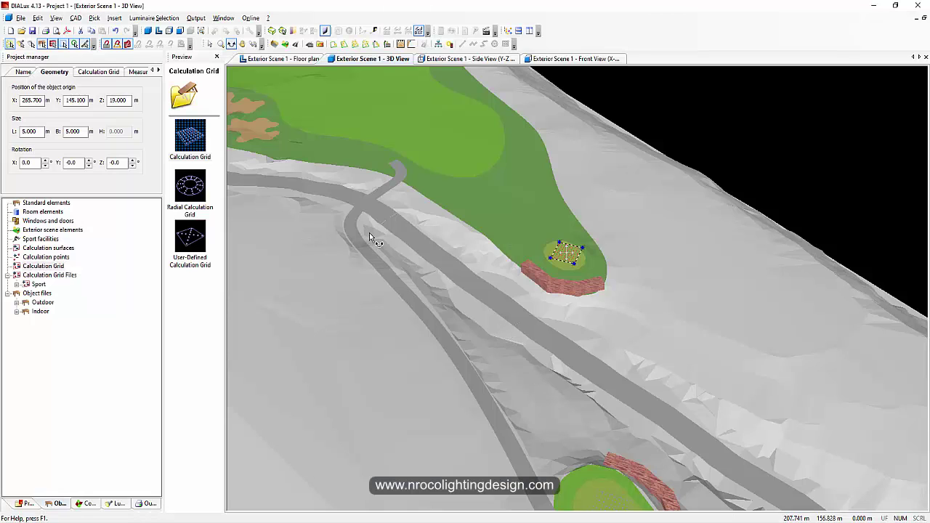
Switch to DIALux and place 5 × 5 m calculation grids near the fairway's tee end, mid-fairway and on the green
{"action": "left_click_drag", "start_coordinate": [369, 232], "coordinate": [356, 252]}
{"action": "scroll", "coordinate": [352, 232], "scroll_direction": "down", "scroll_amount": 3}
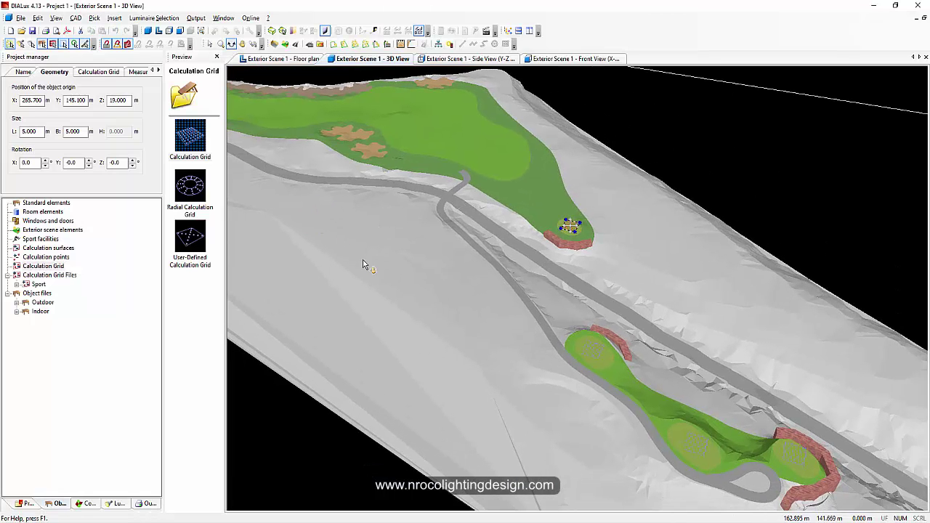
{"action": "left_click_drag", "start_coordinate": [369, 208], "coordinate": [317, 231]}
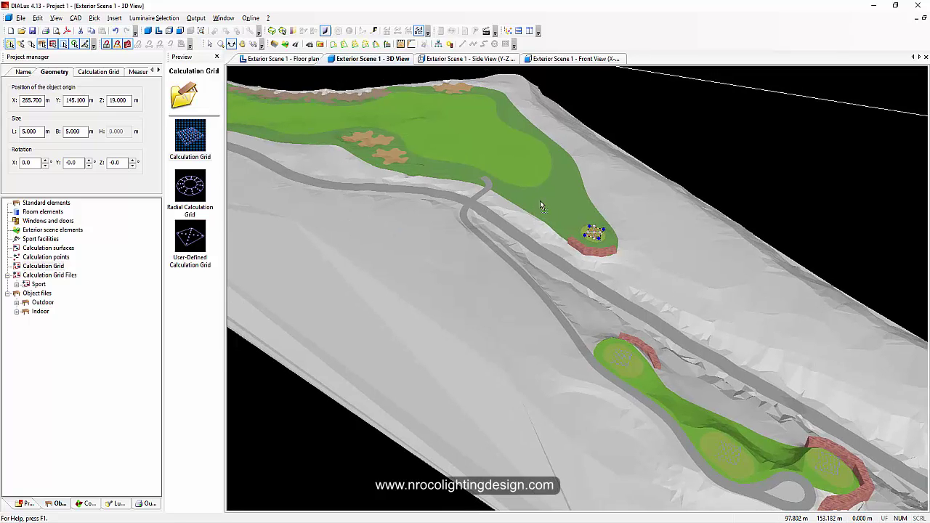
{"action": "middle_click_drag", "start_coordinate": [550, 254], "coordinate": [677, 333]}
{"action": "left_click_drag", "start_coordinate": [397, 180], "coordinate": [410, 182]}
{"action": "middle_click_drag", "start_coordinate": [431, 214], "coordinate": [506, 249]}
{"action": "scroll", "coordinate": [313, 152], "scroll_direction": "up", "scroll_amount": 2}
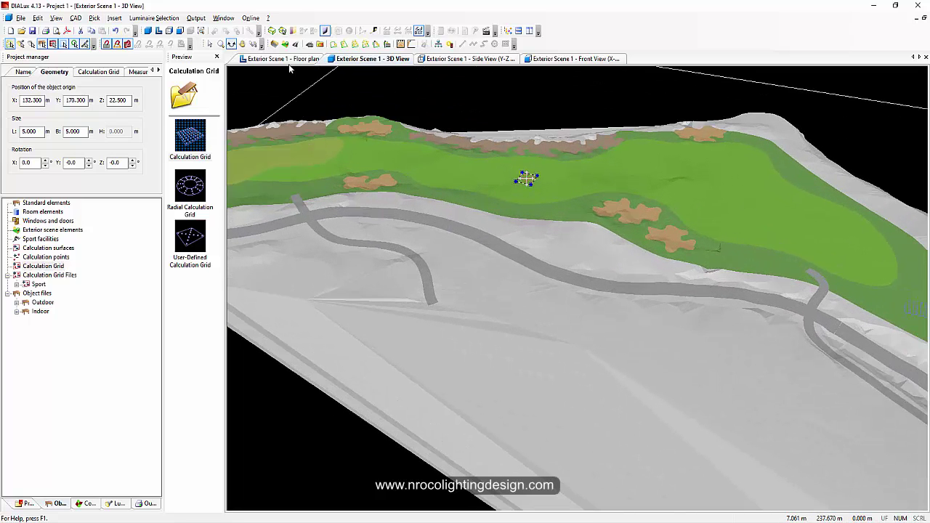
{"action": "left_click", "coordinate": [289, 159]}
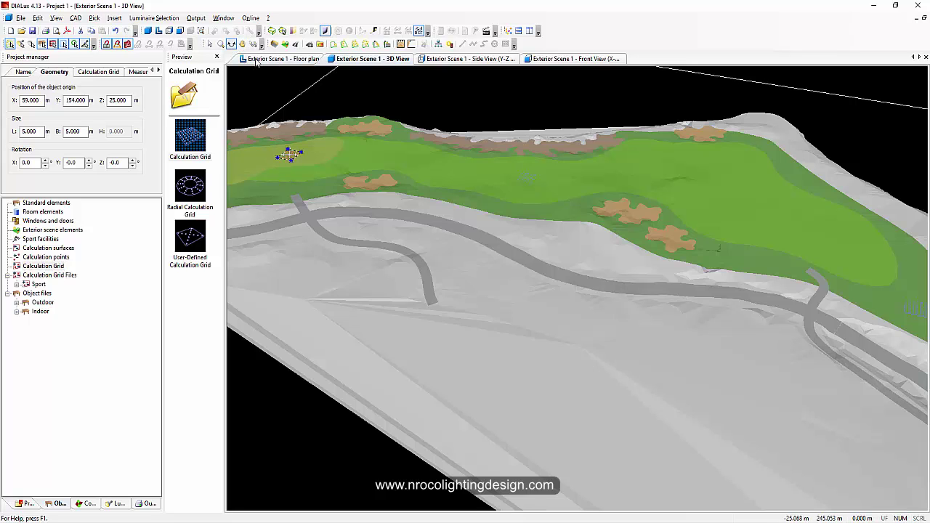
Review the placement of the calculation grids across the whole hole in the 3D view
{"action": "scroll", "coordinate": [335, 100], "scroll_direction": "down", "scroll_amount": 4}
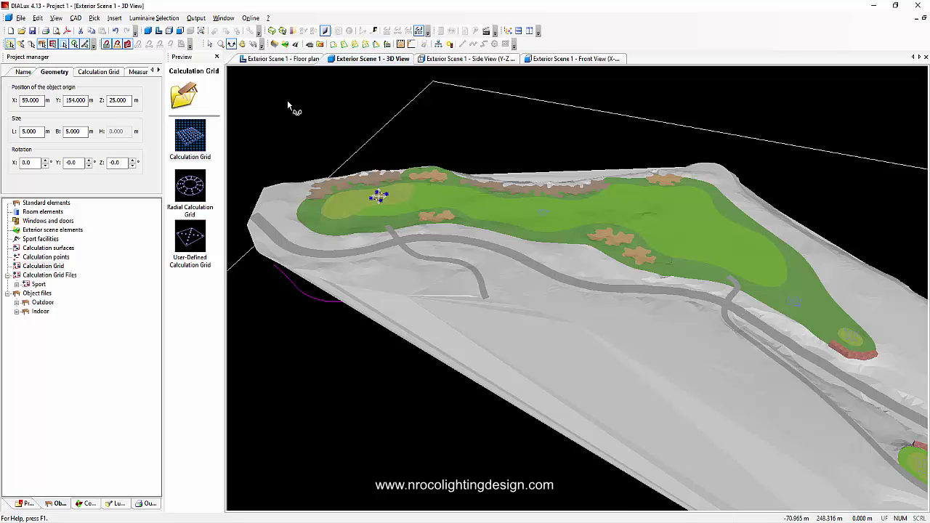
{"action": "left_click_drag", "start_coordinate": [291, 114], "coordinate": [463, 241]}
{"action": "scroll", "coordinate": [463, 241], "scroll_direction": "down", "scroll_amount": 3}
{"action": "middle_click_drag", "start_coordinate": [463, 241], "coordinate": [374, 194]}
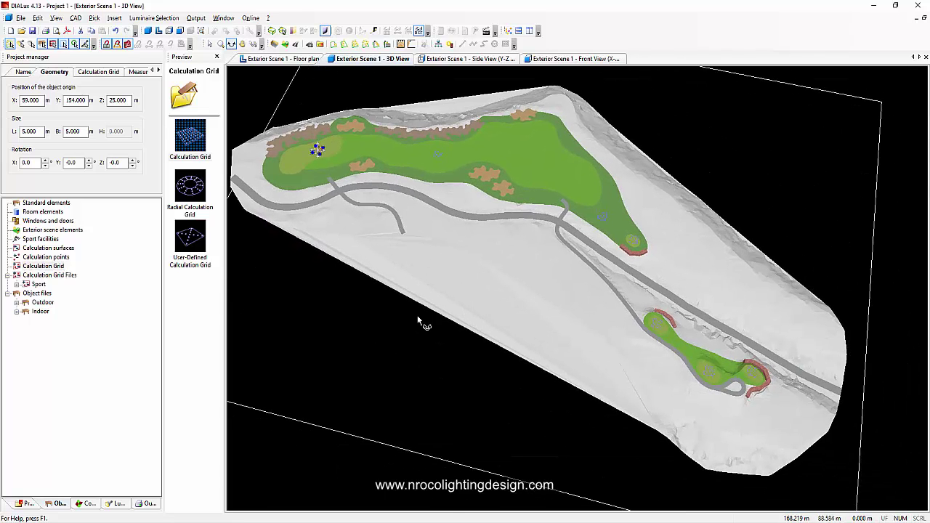
{"action": "left_click_drag", "start_coordinate": [432, 242], "coordinate": [472, 246]}
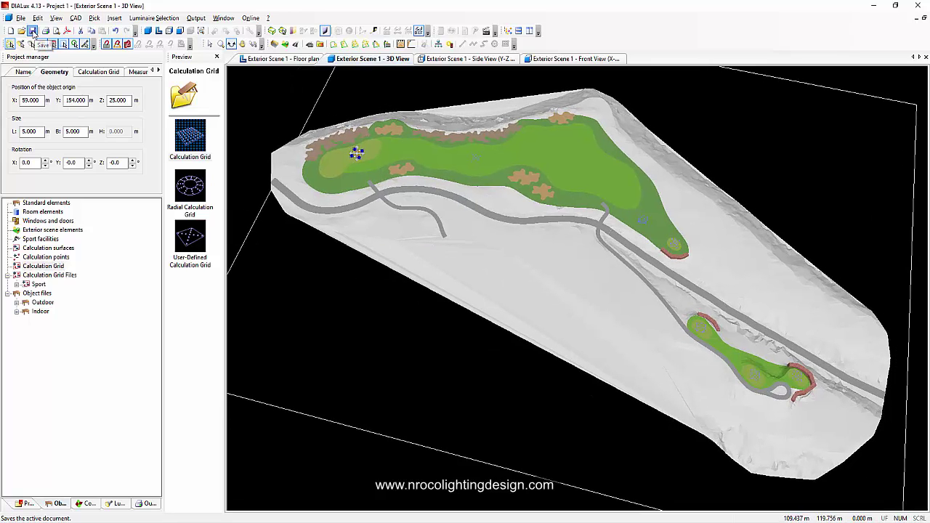
Save the project to the Desktop as "Golf Course Sample Project"
{"action": "left_click", "coordinate": [32, 31]}
{"action": "left_click", "coordinate": [40, 114]}
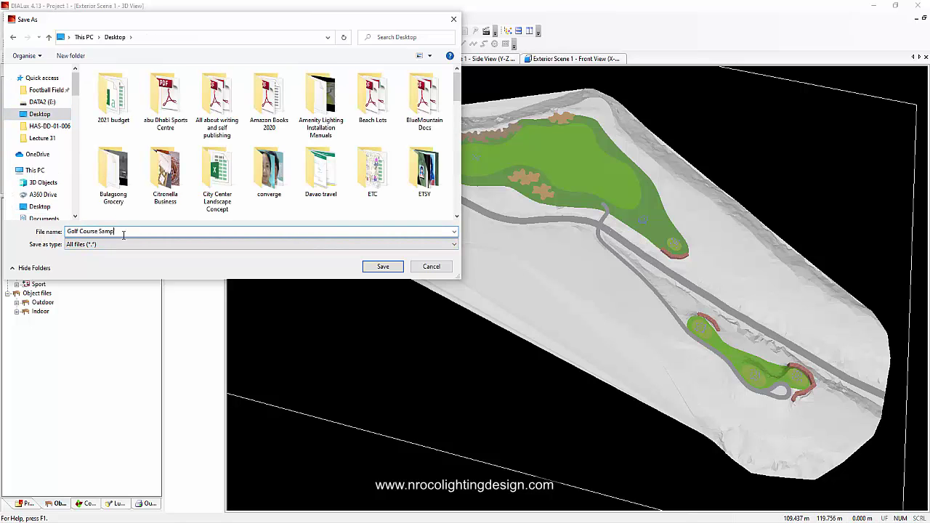
{"action": "key", "text": "Return"}
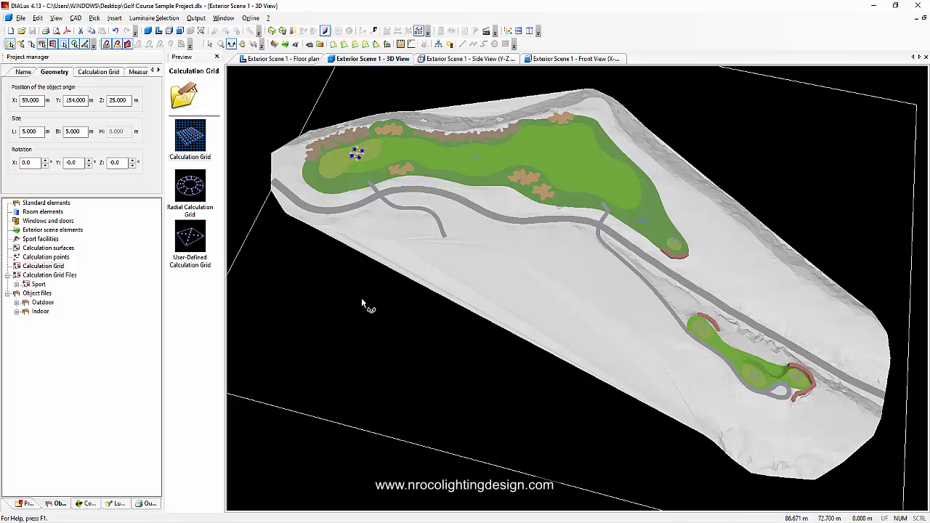
Hide the Hole 2 terrain model in the floor plan and check the remaining outlines and calculation grids in 3D
{"action": "left_click_drag", "start_coordinate": [358, 360], "coordinate": [394, 336]}
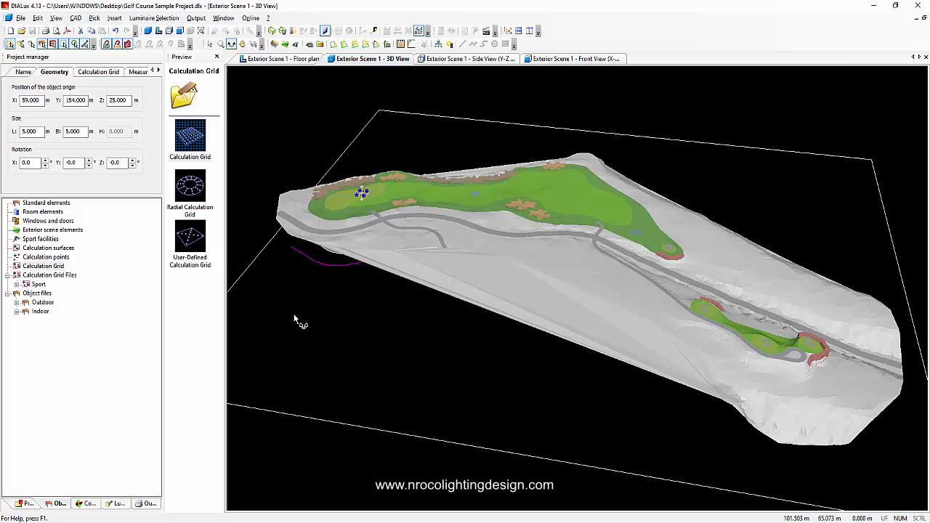
{"action": "left_click", "coordinate": [210, 43]}
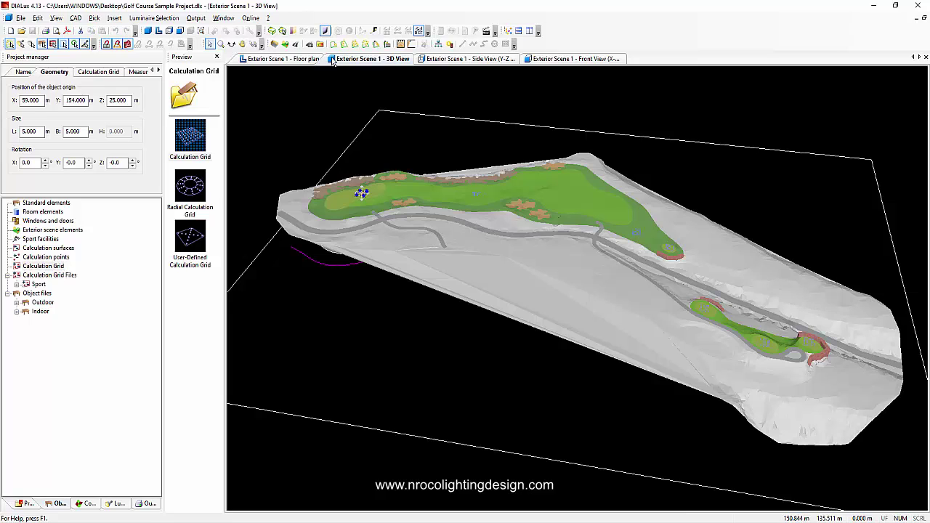
{"action": "left_click", "coordinate": [571, 255]}
{"action": "key", "text": "ctrl+Tab"}
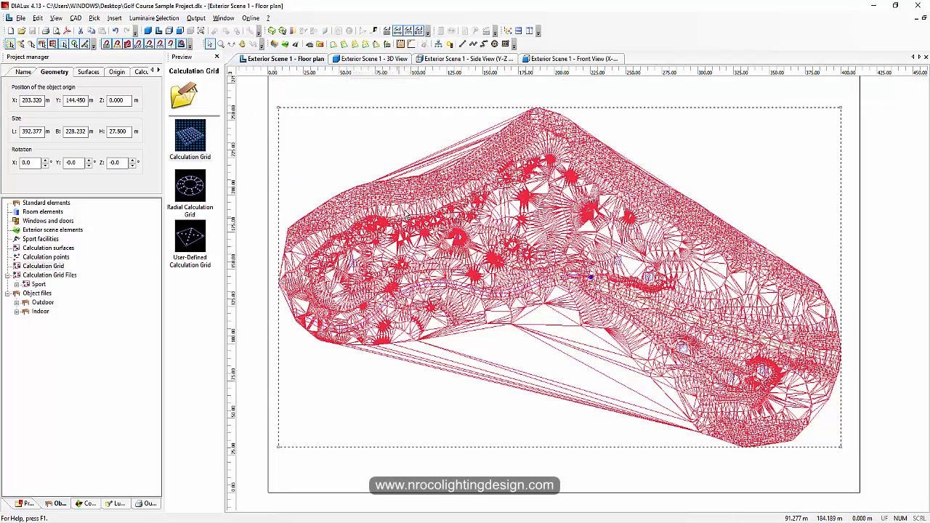
{"action": "right_click", "coordinate": [414, 208]}
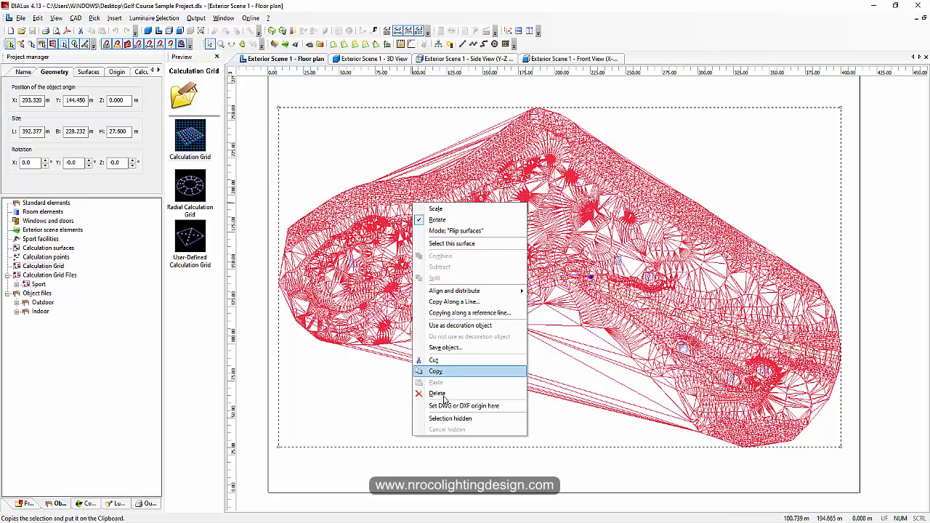
{"action": "left_click", "coordinate": [448, 419]}
{"action": "left_click", "coordinate": [372, 58]}
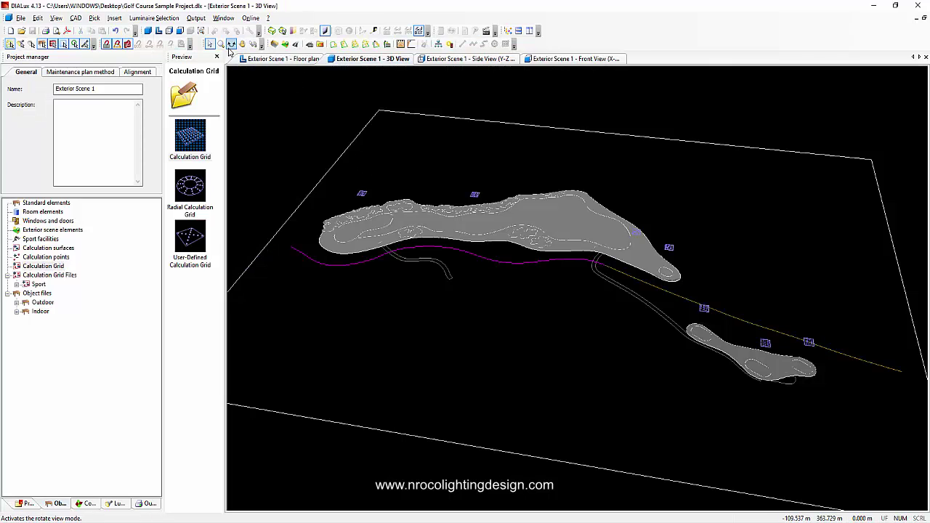
{"action": "left_click", "coordinate": [231, 44]}
{"action": "left_click_drag", "start_coordinate": [359, 156], "coordinate": [520, 315]}
Rename Calculation Grid 1, on the tee farthest from the green, as "Hole 2 - Tee 1"
{"action": "left_click", "coordinate": [284, 58]}
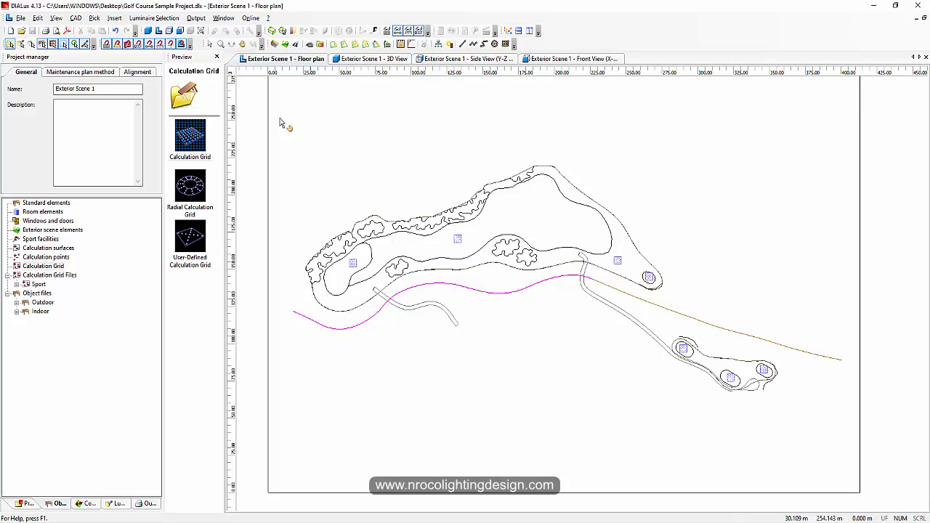
{"action": "scroll", "coordinate": [581, 270], "scroll_direction": "up", "scroll_amount": 5}
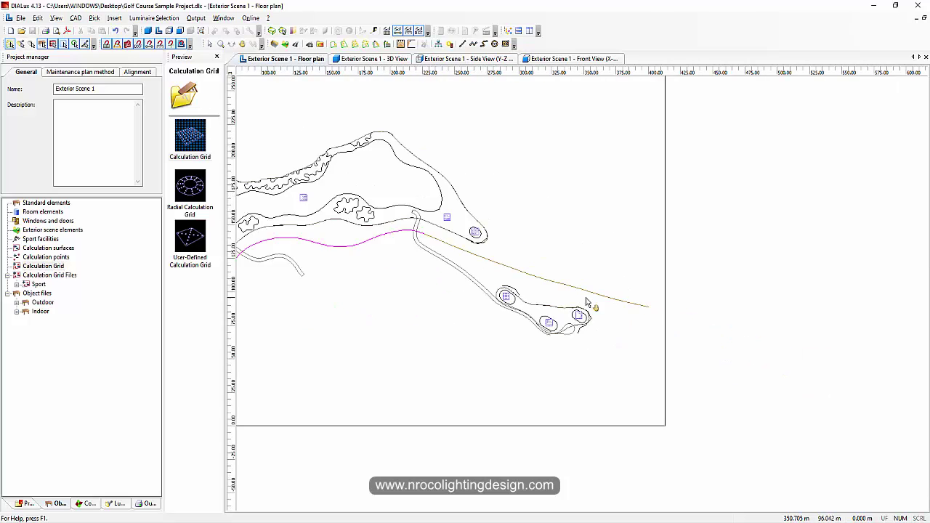
{"action": "left_click", "coordinate": [23, 507]}
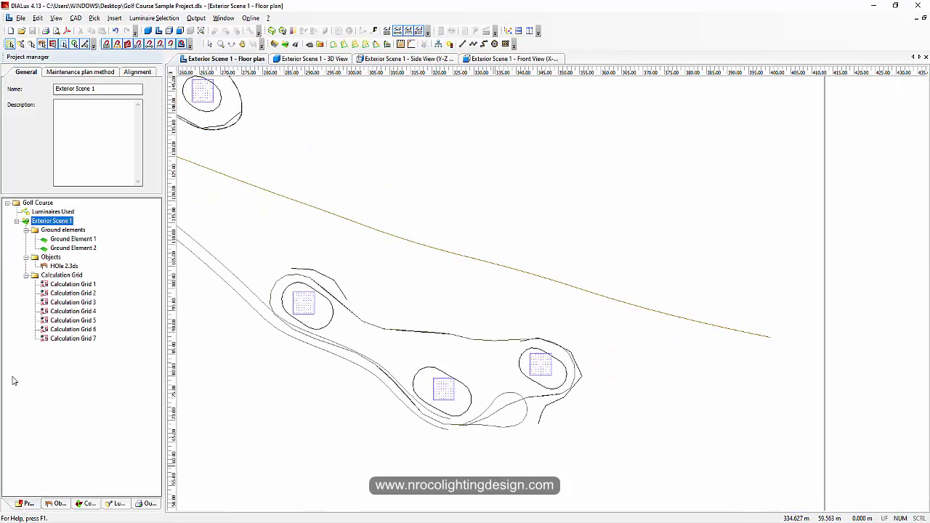
{"action": "left_click", "coordinate": [61, 289]}
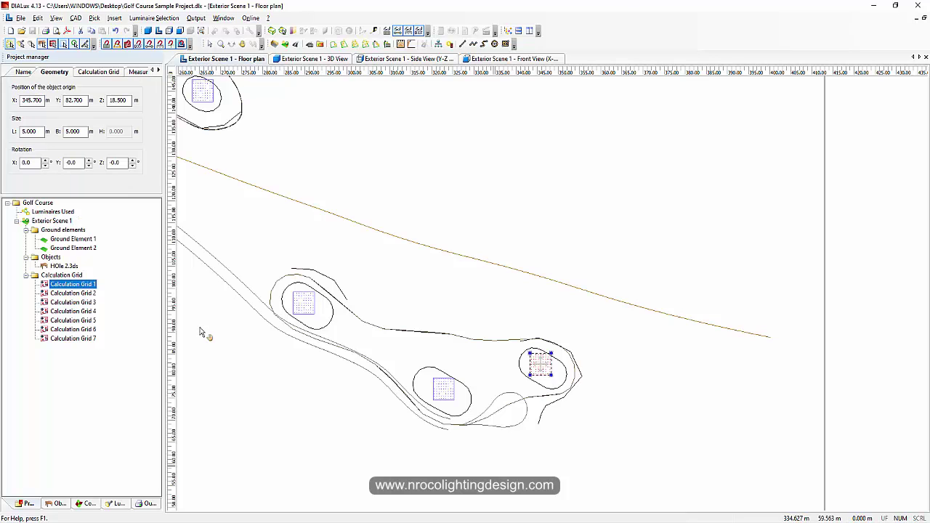
{"action": "scroll", "coordinate": [427, 346], "scroll_direction": "up", "scroll_amount": 4}
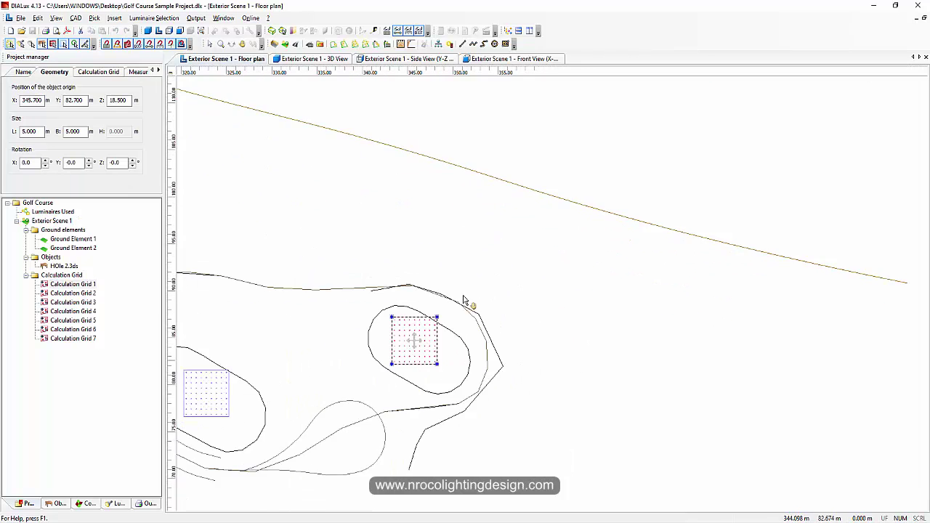
{"action": "left_click", "coordinate": [24, 72]}
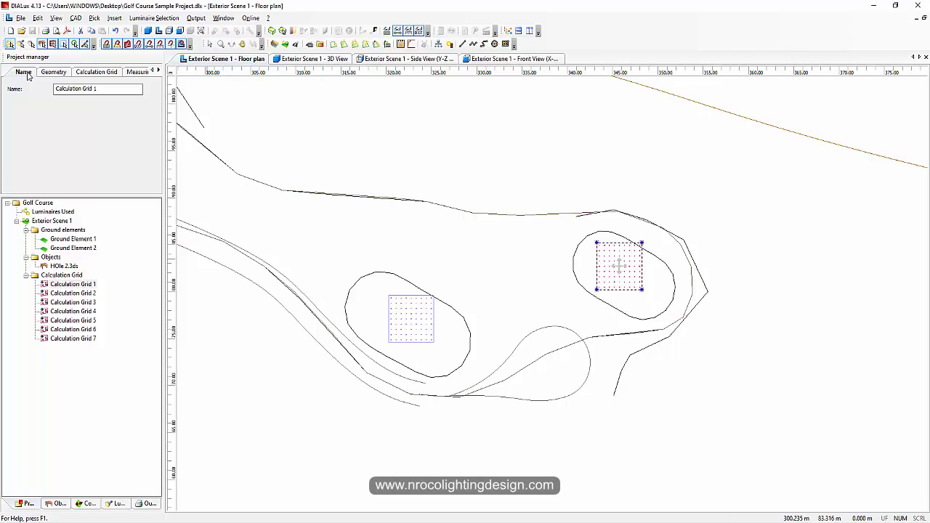
{"action": "left_click_drag", "start_coordinate": [100, 90], "coordinate": [2, 96]}
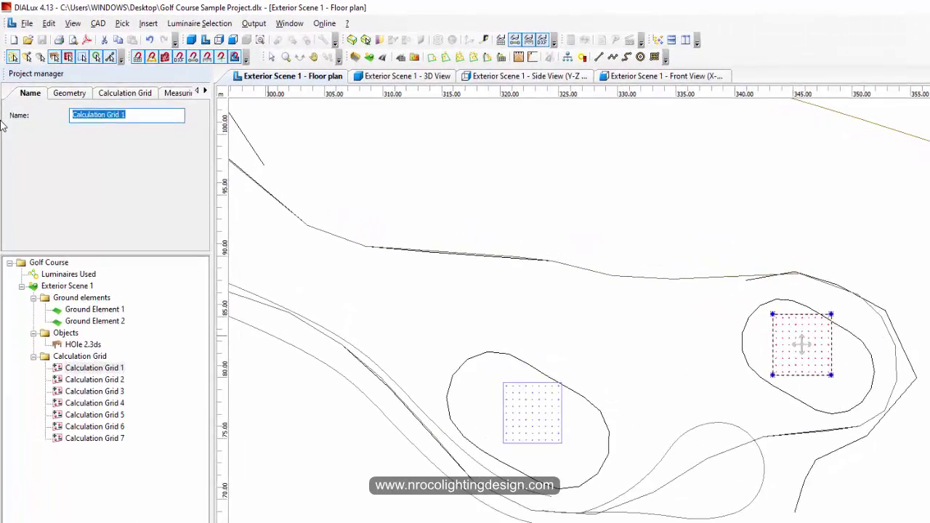
{"action": "type", "text": "Hole 2 - Tee"}
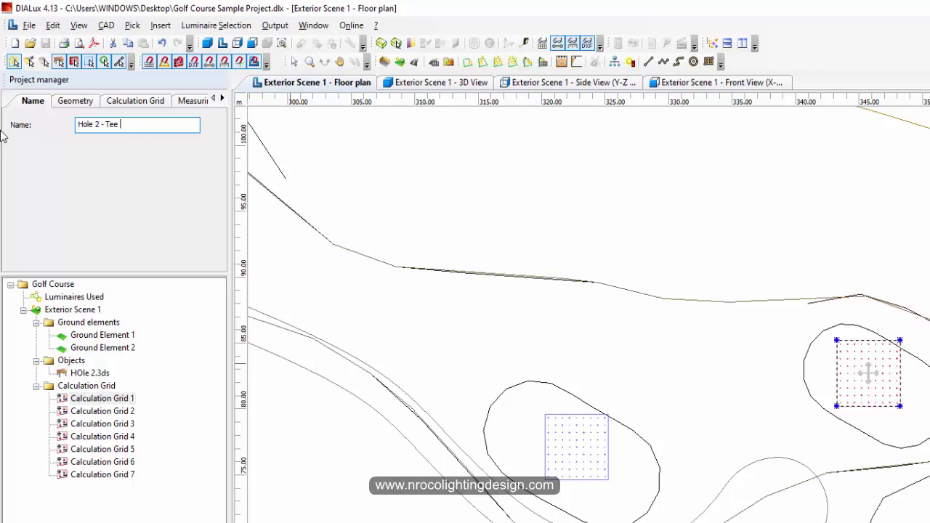
{"action": "key", "text": "Return"}
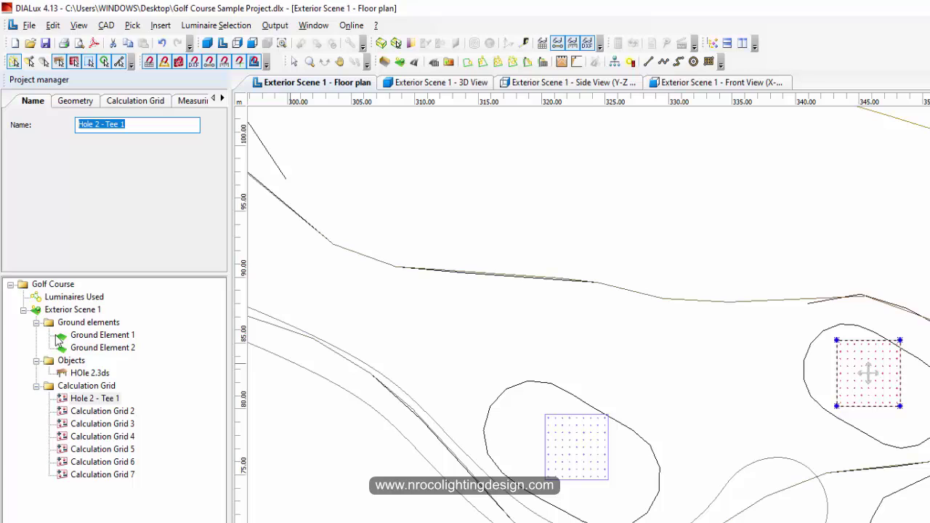
Rename Calculation Grid 2 as "Hole 2 - Tee 2", reusing the first tee grid's name
{"action": "left_click", "coordinate": [82, 412]}
{"action": "left_click", "coordinate": [151, 126]}
{"action": "left_click", "coordinate": [90, 398]}
{"action": "left_click", "coordinate": [94, 125]}
{"action": "key", "text": "ctrl+c"}
{"action": "left_click", "coordinate": [91, 410]}
{"action": "left_click", "coordinate": [151, 125]}
{"action": "key", "text": "ctrl+v"}
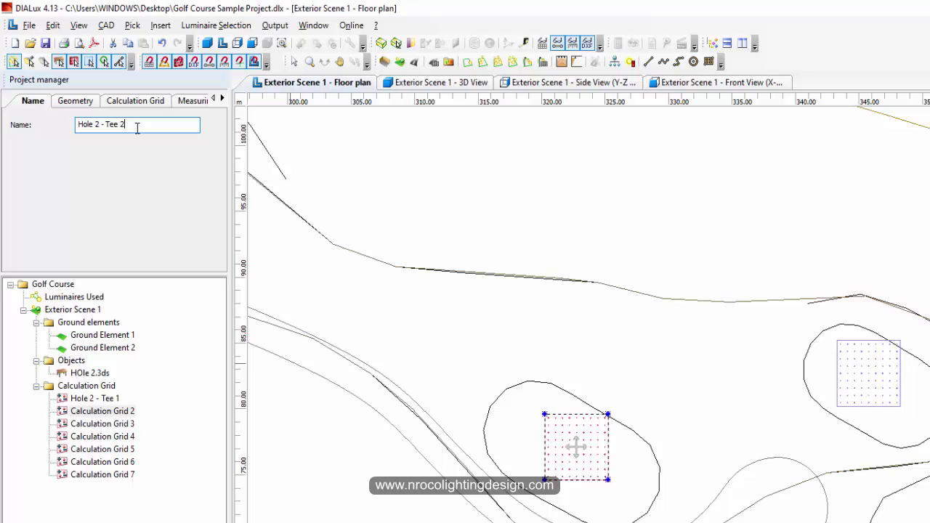
{"action": "type", "text": "2"}
{"action": "key", "text": "Return"}
Rename Calculation Grids 3 and 4 as "Hole 2 - Tee 3" and "Hole 2 - Tee 4"
{"action": "left_click", "coordinate": [85, 425]}
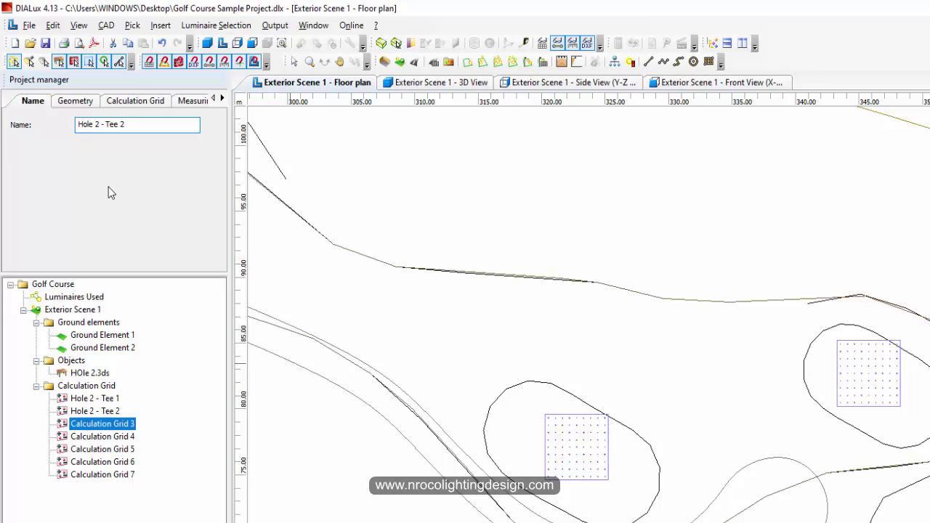
{"action": "left_click_drag", "start_coordinate": [136, 128], "coordinate": [3, 142]}
{"action": "key", "text": "ctrl+v"}
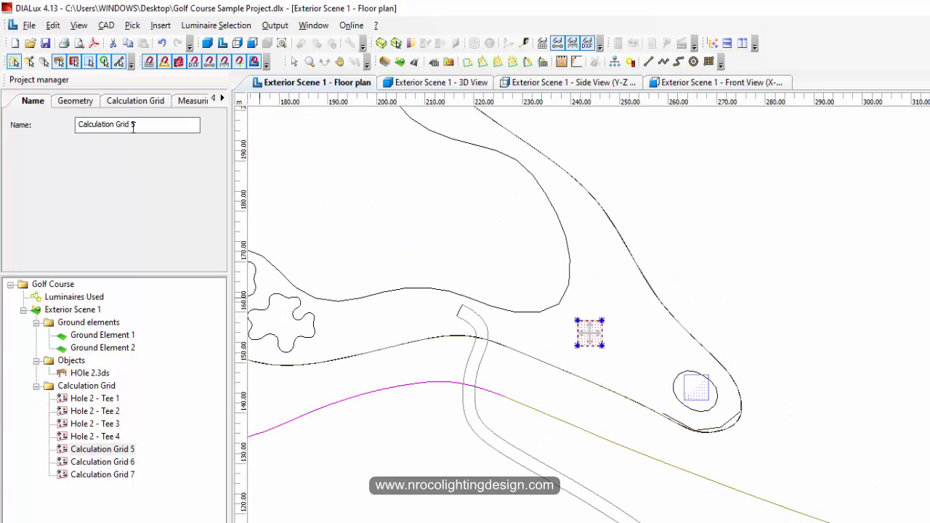
Rename Calculation Grid 5, at the tee end of the fairway, as "Hole 2 - Fairway 1"
{"action": "left_click_drag", "start_coordinate": [131, 125], "coordinate": [2, 124]}
{"action": "type", "text": "Hole 2"}
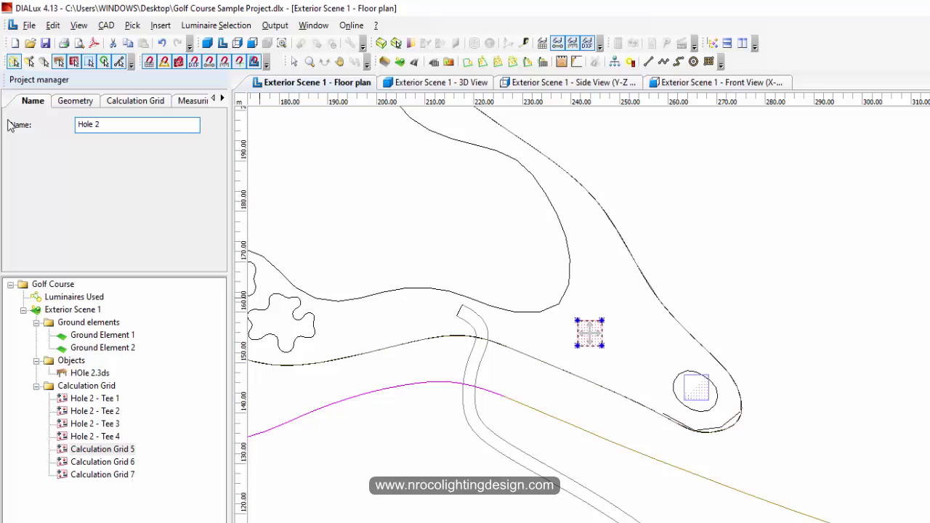
{"action": "type", "text": " - Fairway 1"}
{"action": "key", "text": "Return"}
Copy the first fairway grid's name to Calculation Grid 6 and change it to "Hole 2 - Fairway 2"
{"action": "key", "text": "ctrl+c"}
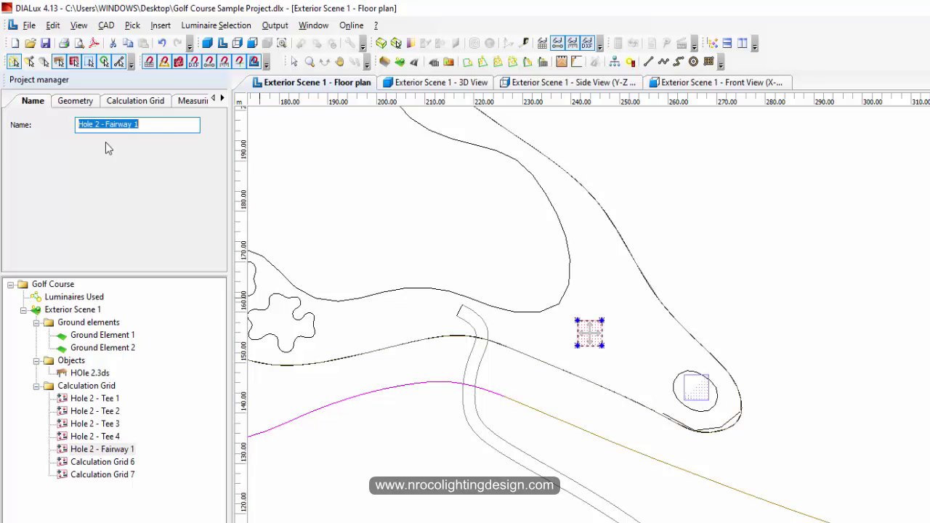
{"action": "left_click", "coordinate": [127, 465]}
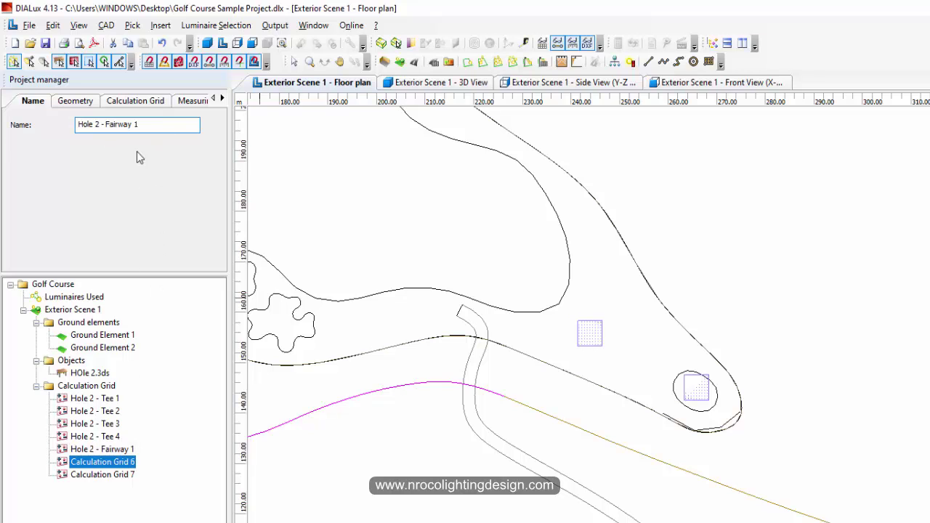
{"action": "left_click_drag", "start_coordinate": [138, 124], "coordinate": [4, 124]}
{"action": "key", "text": "ctrl+v"}
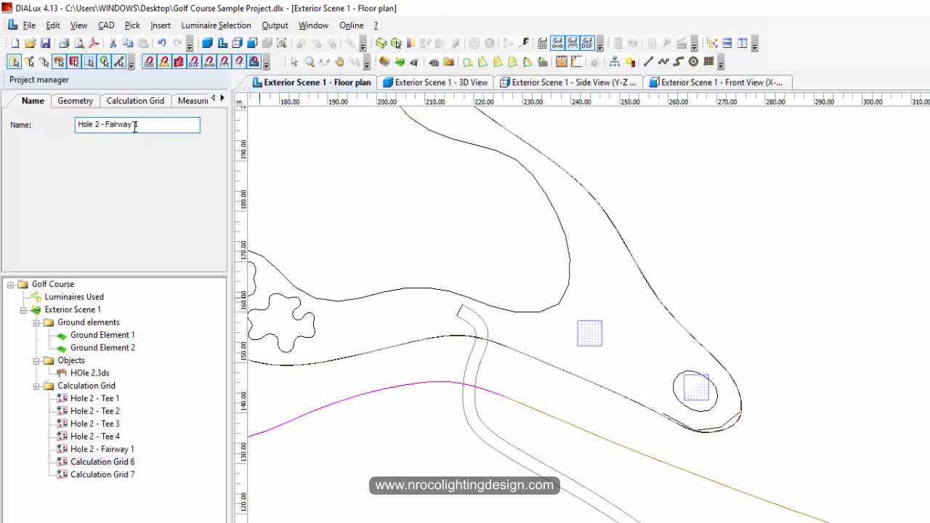
{"action": "key", "text": "Return"}
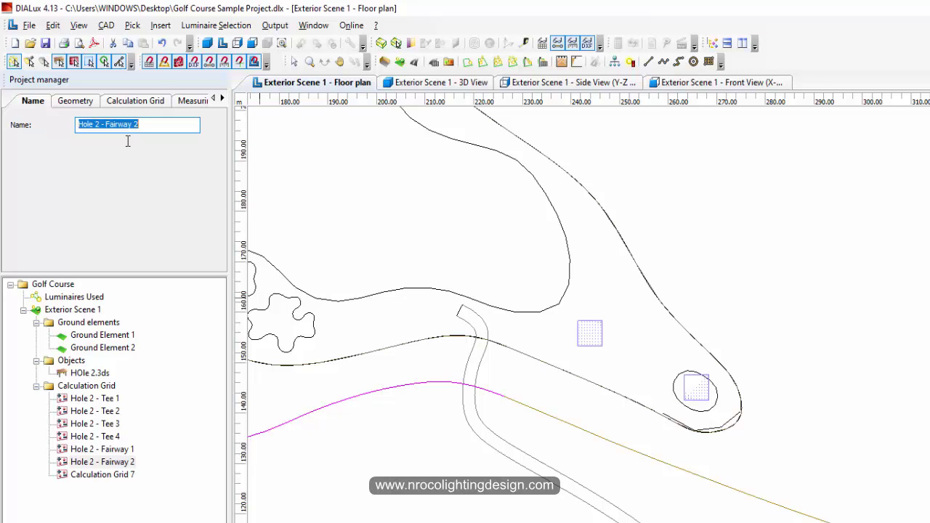
Rename Calculation Grid 7, located on the green, as "Putting Green"
{"action": "left_click", "coordinate": [129, 476]}
{"action": "left_click_drag", "start_coordinate": [138, 125], "coordinate": [4, 128]}
{"action": "type", "text": "P"}
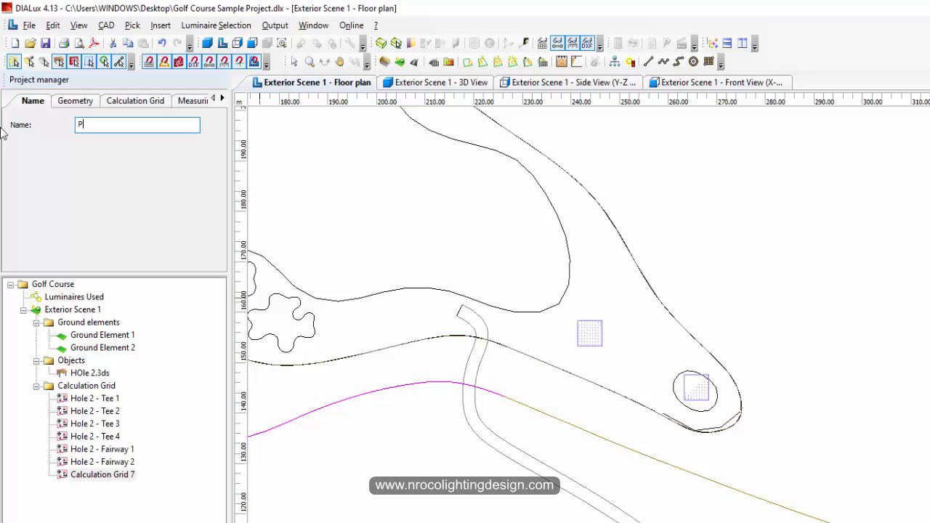
{"action": "middle_click_drag", "start_coordinate": [579, 347], "coordinate": [799, 411]}
{"action": "scroll", "coordinate": [798, 411], "scroll_direction": "down", "scroll_amount": 3}
{"action": "middle_click_drag", "start_coordinate": [623, 447], "coordinate": [505, 355]}
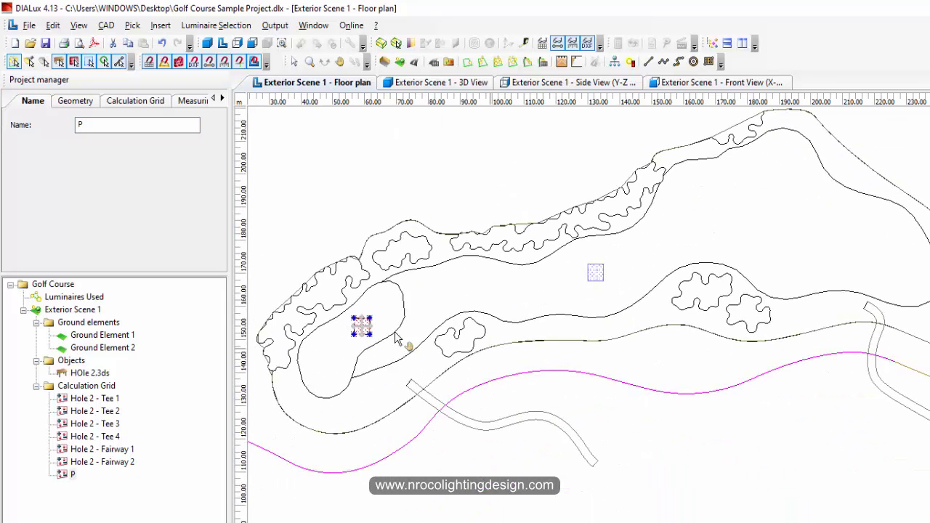
{"action": "type", "text": "utting Green"}
{"action": "key", "text": "Return"}
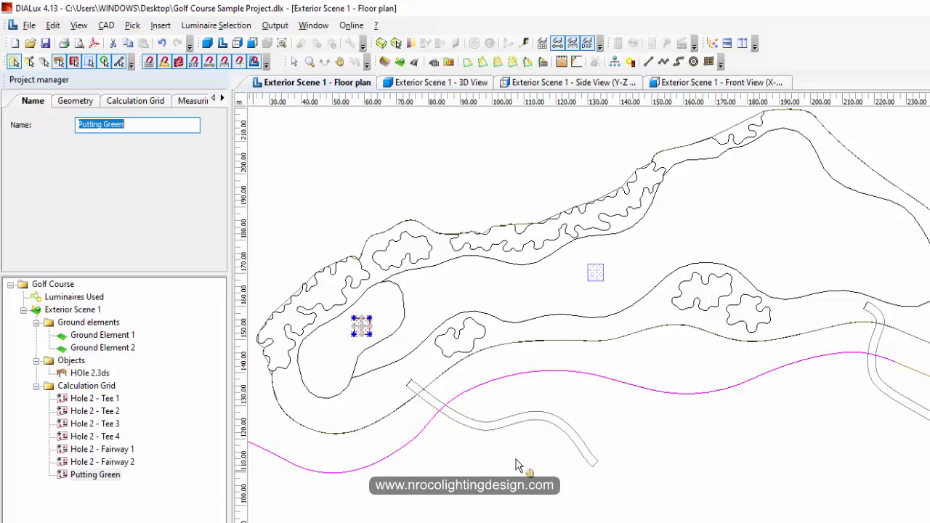
Review the renamed tee, fairway and putting green grids one by one against the floor plan
{"action": "scroll", "coordinate": [457, 450], "scroll_direction": "down", "scroll_amount": 3}
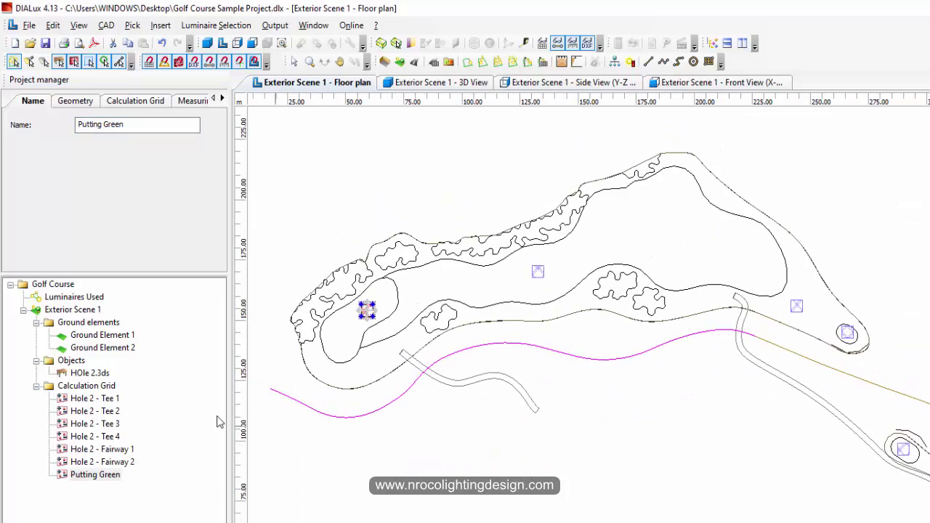
{"action": "left_click", "coordinate": [106, 400]}
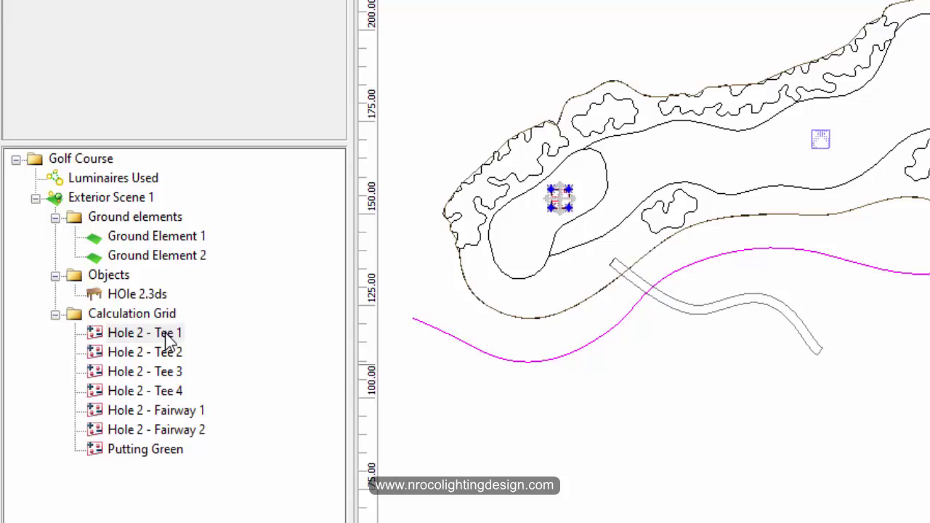
{"action": "left_click", "coordinate": [170, 356]}
{"action": "left_click", "coordinate": [178, 376]}
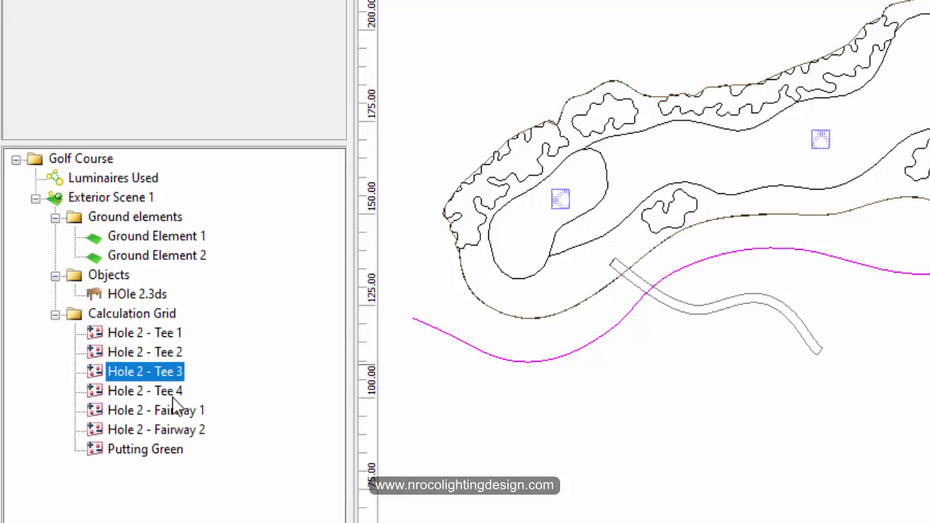
{"action": "left_click", "coordinate": [180, 395]}
{"action": "left_click", "coordinate": [182, 418]}
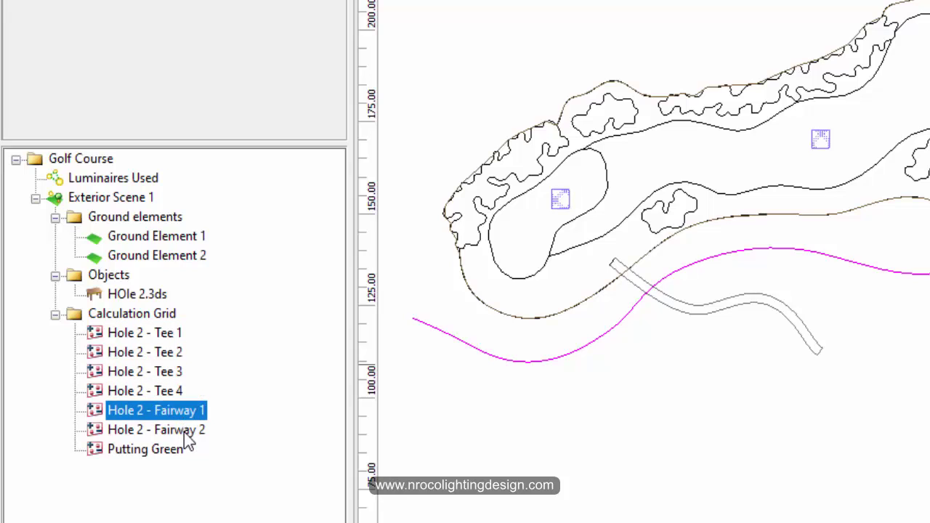
{"action": "left_click", "coordinate": [186, 433]}
{"action": "left_click", "coordinate": [178, 459]}
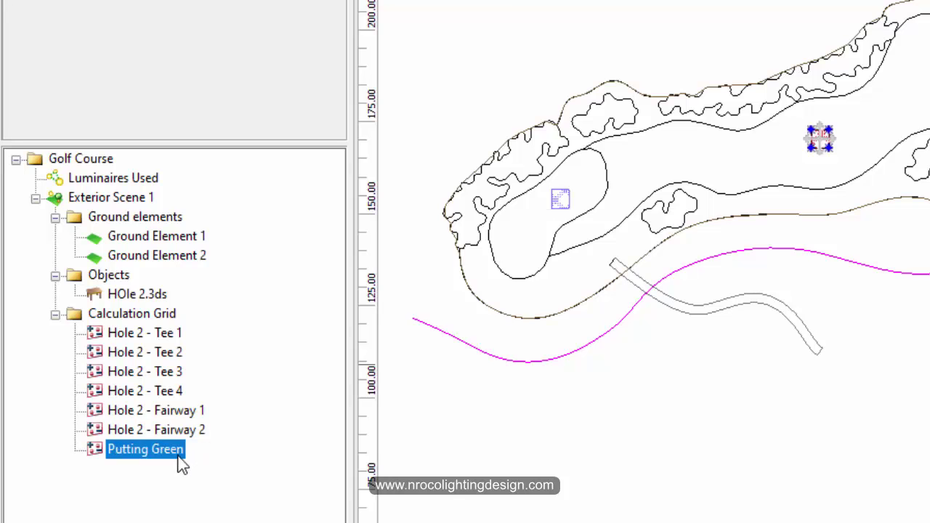
Lengthen the Hole 2 - Tee 1 grid to 11.8 m across its tee outline and rotate it to -30° about Z
{"action": "left_click", "coordinate": [158, 338]}
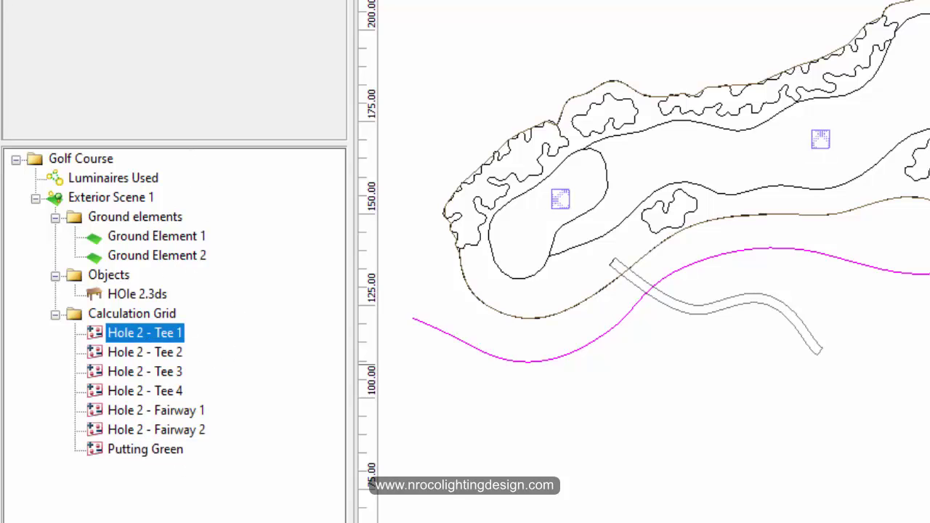
{"action": "left_click", "coordinate": [52, 72]}
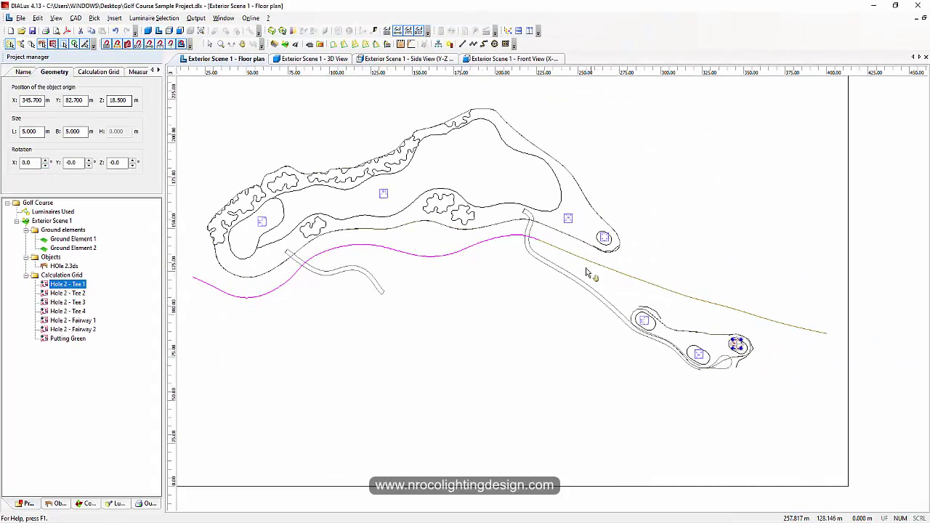
{"action": "middle_click_drag", "start_coordinate": [762, 392], "coordinate": [563, 356]}
{"action": "scroll", "coordinate": [563, 361], "scroll_direction": "up", "scroll_amount": 6}
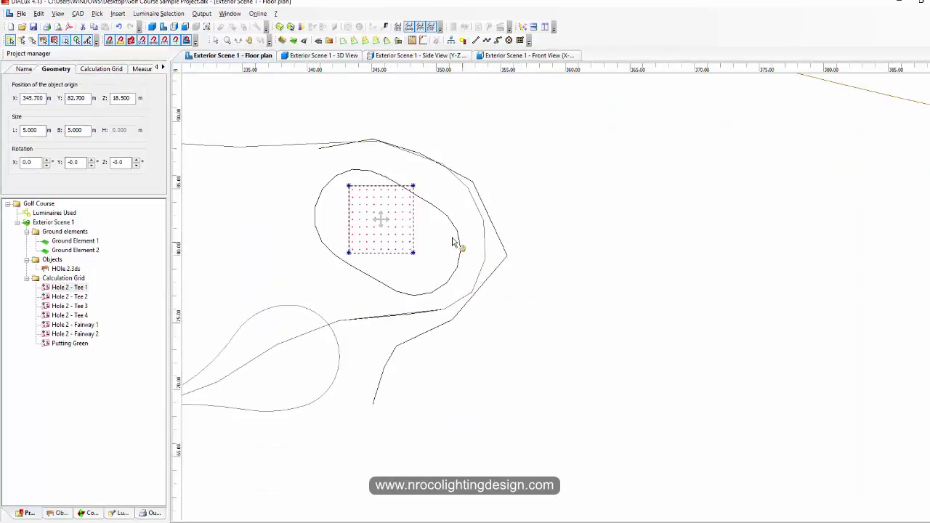
{"action": "left_click_drag", "start_coordinate": [494, 251], "coordinate": [577, 274]}
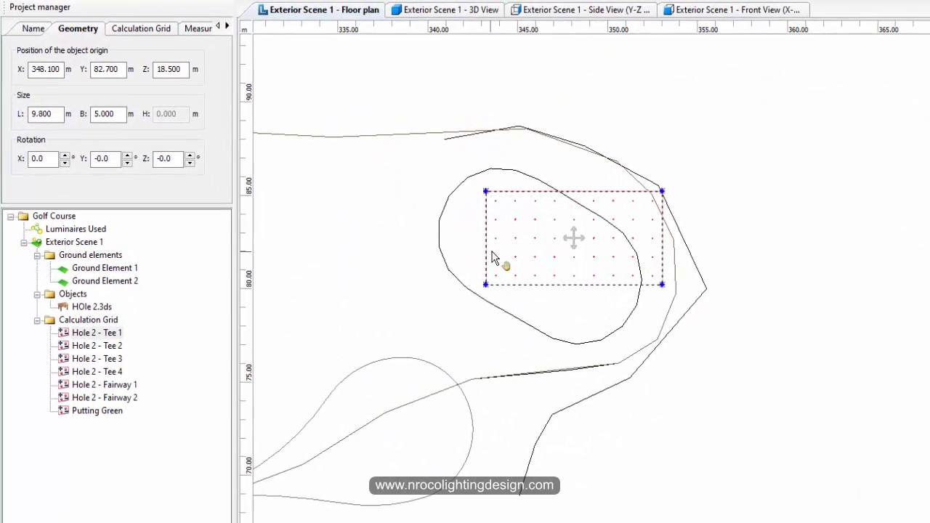
{"action": "left_click_drag", "start_coordinate": [491, 253], "coordinate": [454, 256]}
{"action": "right_click", "coordinate": [556, 232]}
{"action": "left_click", "coordinate": [588, 260]}
{"action": "left_click_drag", "start_coordinate": [605, 243], "coordinate": [604, 269]}
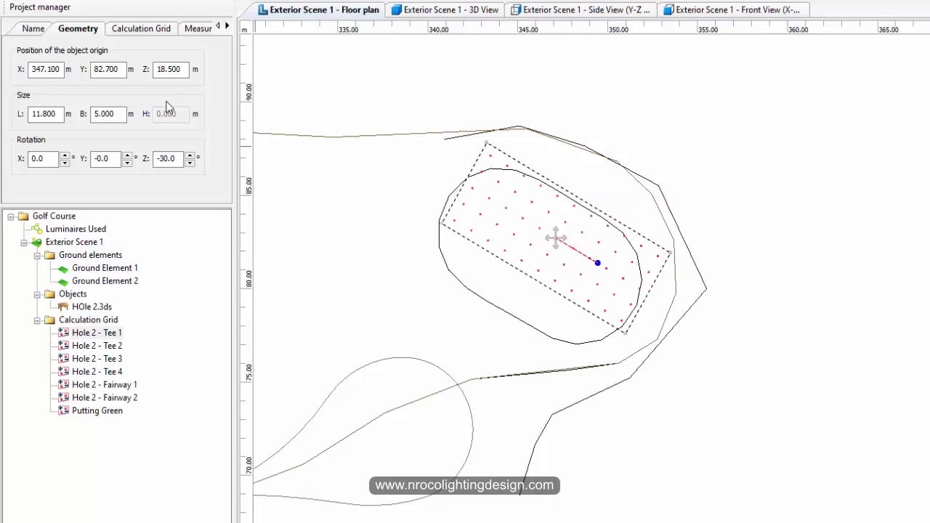
Define the Tee 1 grid's calculation points by distance, with an X spacing of 1 m
{"action": "left_click", "coordinate": [136, 33]}
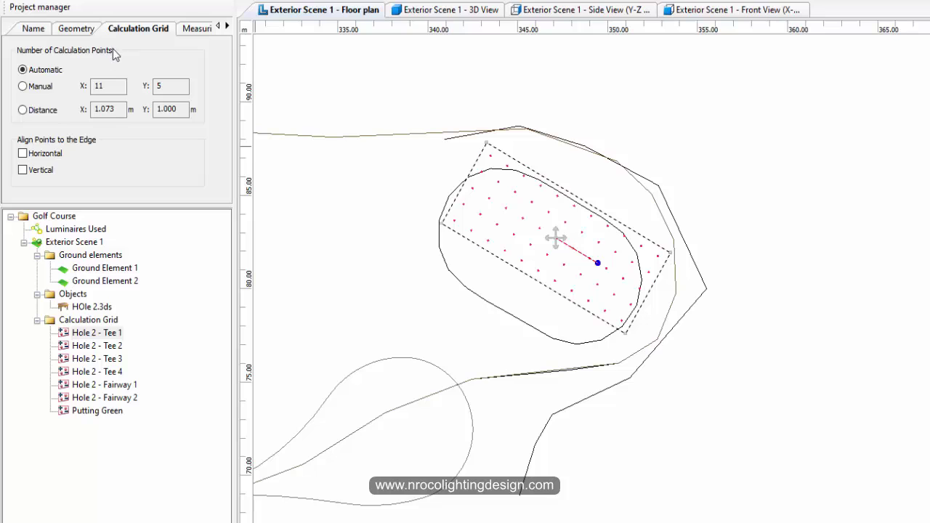
{"action": "left_click", "coordinate": [24, 111]}
{"action": "left_click_drag", "start_coordinate": [123, 109], "coordinate": [58, 109]}
{"action": "type", "text": "1"}
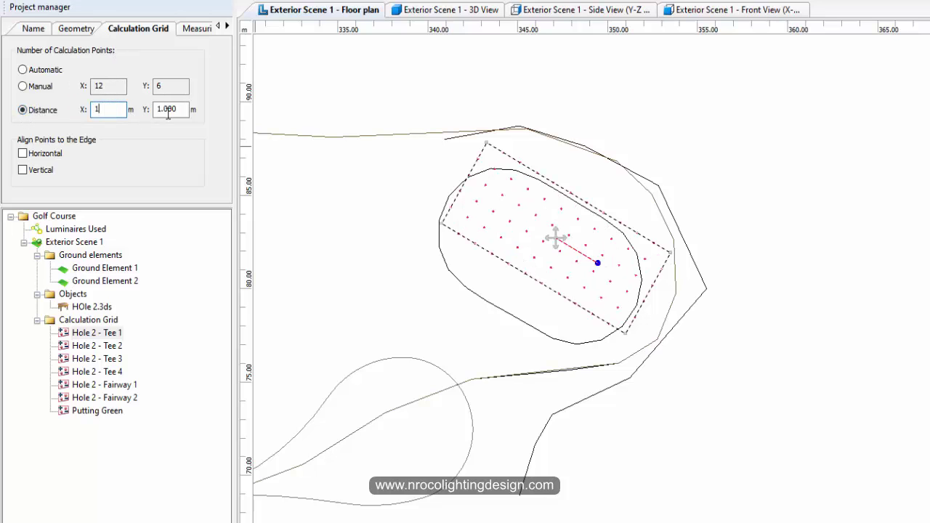
{"action": "key", "text": "Tab"}
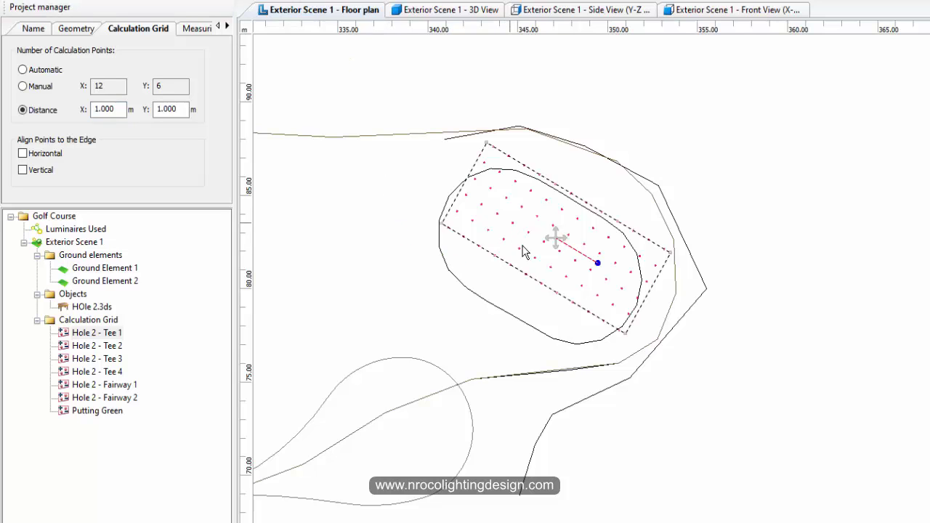
Widen the rotated Tee 1 grid and adjust its edges so that it encloses the tee outline
{"action": "left_click_drag", "start_coordinate": [536, 280], "coordinate": [515, 319]}
{"action": "left_click", "coordinate": [775, 282]}
{"action": "left_click", "coordinate": [549, 267]}
{"action": "left_click", "coordinate": [551, 274]}
{"action": "left_click_drag", "start_coordinate": [568, 194], "coordinate": [567, 200]}
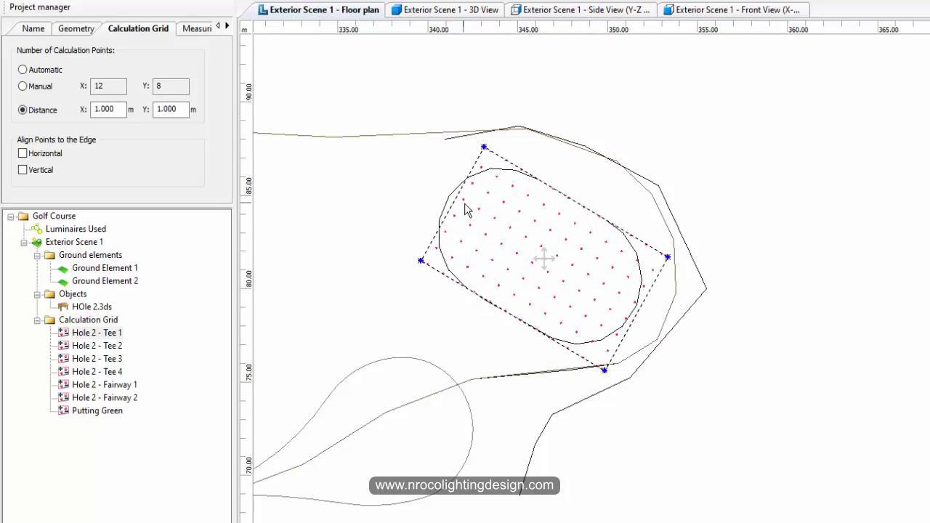
{"action": "left_click_drag", "start_coordinate": [462, 218], "coordinate": [455, 214]}
{"action": "left_click_drag", "start_coordinate": [647, 319], "coordinate": [643, 318]}
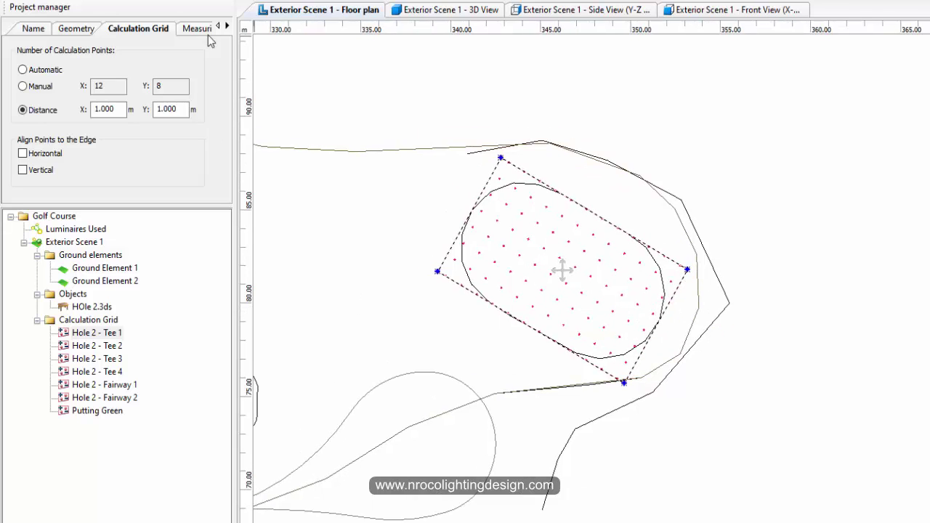
Have the Tee 1 grid calculate horizontal illuminance instead of perpendicular illuminance
{"action": "left_click", "coordinate": [197, 29]}
{"action": "left_click", "coordinate": [228, 27]}
{"action": "left_click", "coordinate": [183, 30]}
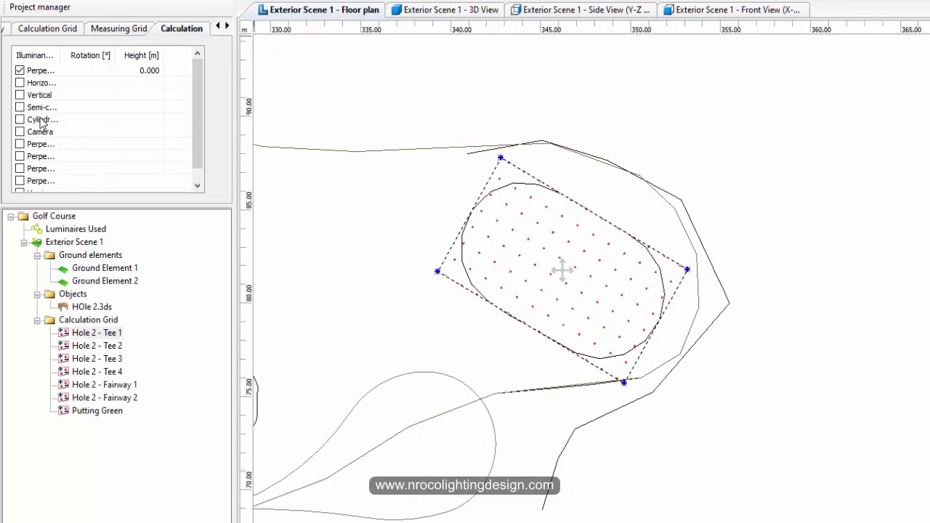
{"action": "left_click", "coordinate": [20, 83]}
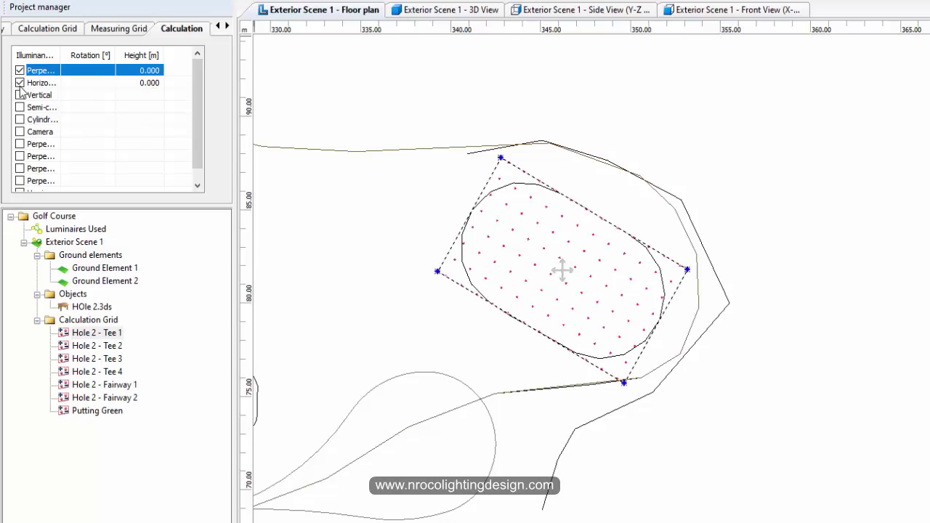
{"action": "left_click", "coordinate": [19, 70]}
Show the values of the Tee 1 grid and set its real-time calculation to Horizontal Illuminance
{"action": "left_click", "coordinate": [225, 27]}
{"action": "left_click", "coordinate": [188, 35]}
{"action": "left_click", "coordinate": [226, 26]}
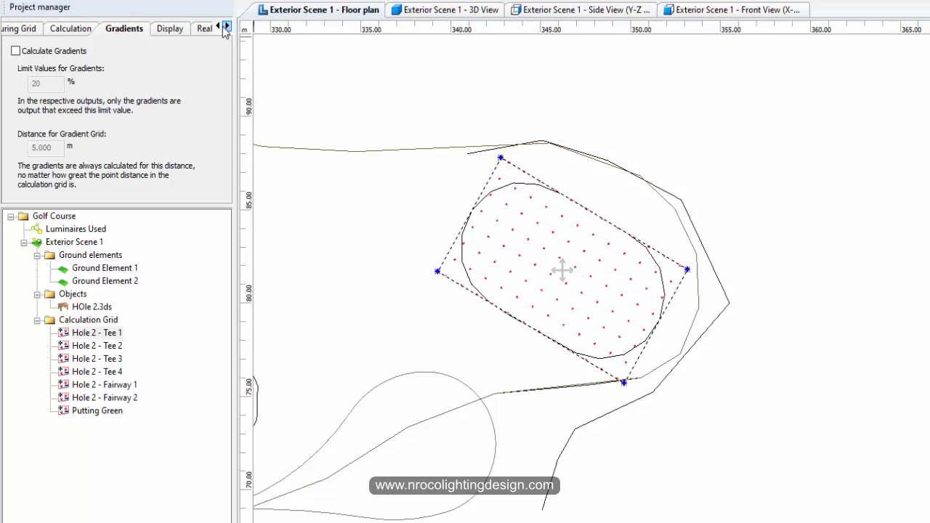
{"action": "left_click", "coordinate": [167, 29]}
{"action": "left_click", "coordinate": [22, 95]}
{"action": "left_click", "coordinate": [225, 26]}
{"action": "left_click", "coordinate": [182, 32]}
{"action": "left_click", "coordinate": [24, 83]}
Convert the Tee 1 grid for editing and switch it to editing individual grid points
{"action": "middle_click_drag", "start_coordinate": [325, 154], "coordinate": [359, 176]}
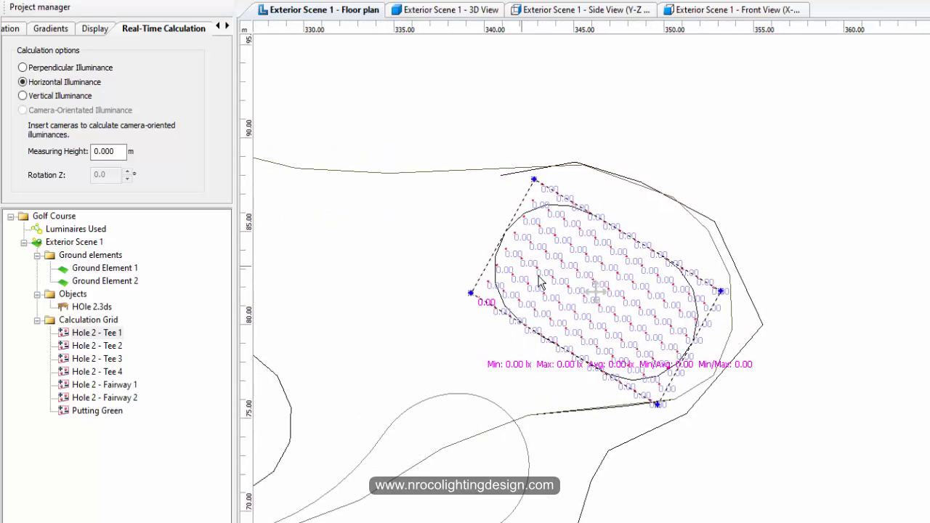
{"action": "scroll", "coordinate": [572, 258], "scroll_direction": "up", "scroll_amount": 1}
{"action": "right_click", "coordinate": [565, 254]}
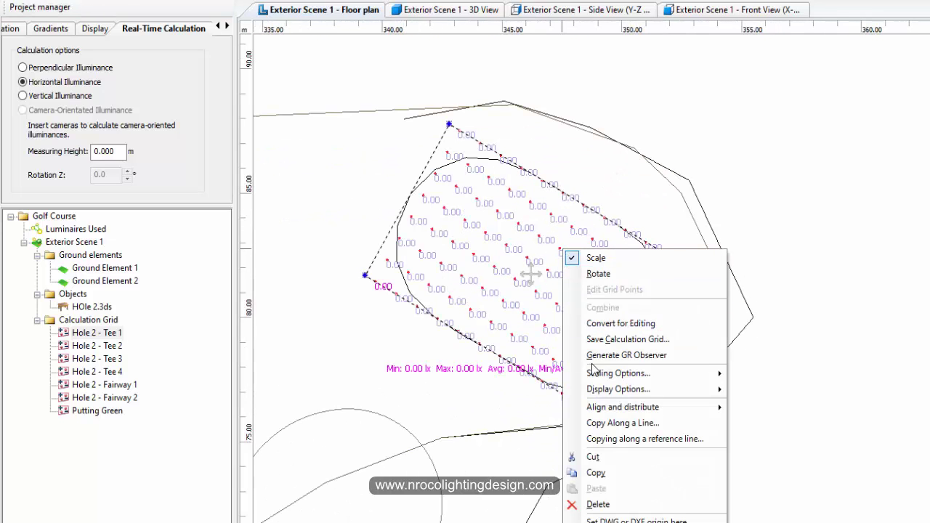
{"action": "left_click", "coordinate": [616, 327]}
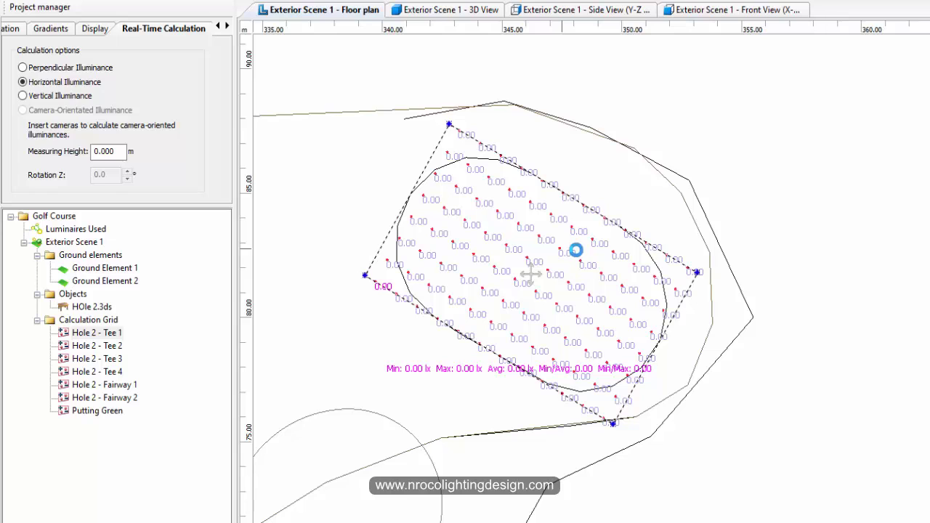
{"action": "right_click", "coordinate": [577, 233]}
{"action": "left_click", "coordinate": [602, 267]}
Delete the Tee 1 grid points that lie outside the tee outline at all four corners of the grid
{"action": "left_click_drag", "start_coordinate": [405, 110], "coordinate": [504, 163]}
{"action": "key", "text": "Delete"}
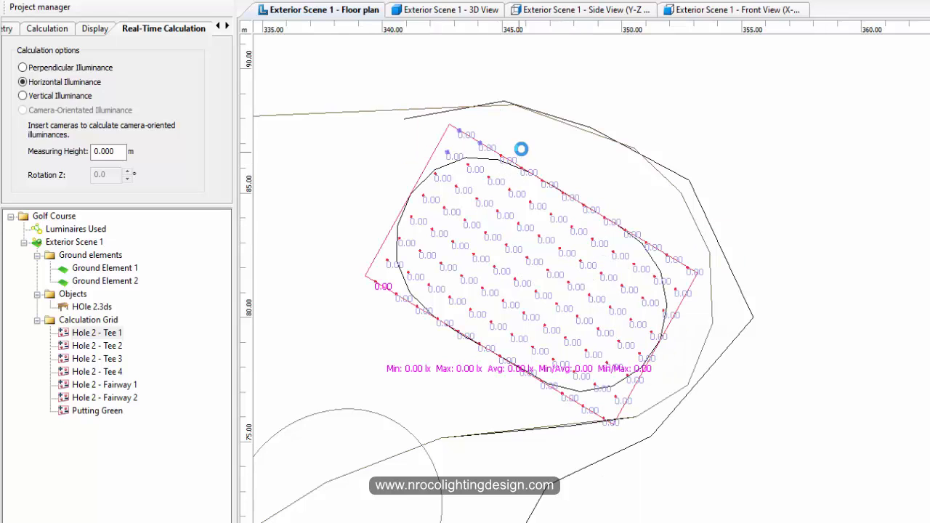
{"action": "left_click_drag", "start_coordinate": [489, 131], "coordinate": [508, 173]}
{"action": "key", "text": "Delete"}
{"action": "left_click_drag", "start_coordinate": [683, 263], "coordinate": [716, 317]}
{"action": "key", "text": "Delete"}
{"action": "left_click_drag", "start_coordinate": [644, 234], "coordinate": [652, 250]}
{"action": "key", "text": "Delete"}
{"action": "left_click_drag", "start_coordinate": [683, 436], "coordinate": [558, 397]}
{"action": "key", "text": "Delete"}
{"action": "left_click_drag", "start_coordinate": [588, 427], "coordinate": [551, 386]}
{"action": "key", "text": "Delete"}
{"action": "left_click_drag", "start_coordinate": [656, 436], "coordinate": [609, 398]}
{"action": "key", "text": "Delete"}
{"action": "left_click_drag", "start_coordinate": [343, 237], "coordinate": [374, 291]}
{"action": "key", "text": "Delete"}
{"action": "key", "text": "Delete"}
{"action": "left_click_drag", "start_coordinate": [429, 325], "coordinate": [405, 295]}
{"action": "key", "text": "Delete"}
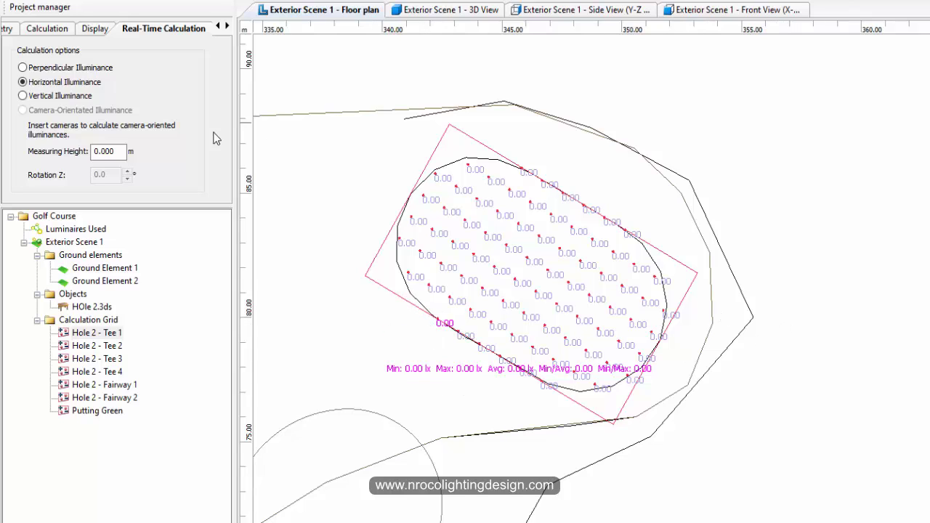
Lengthen the Hole 2 - Tee 2 grid across its tee outline and rotate it to -30° about Z
{"action": "left_click", "coordinate": [94, 347]}
{"action": "left_click", "coordinate": [96, 335]}
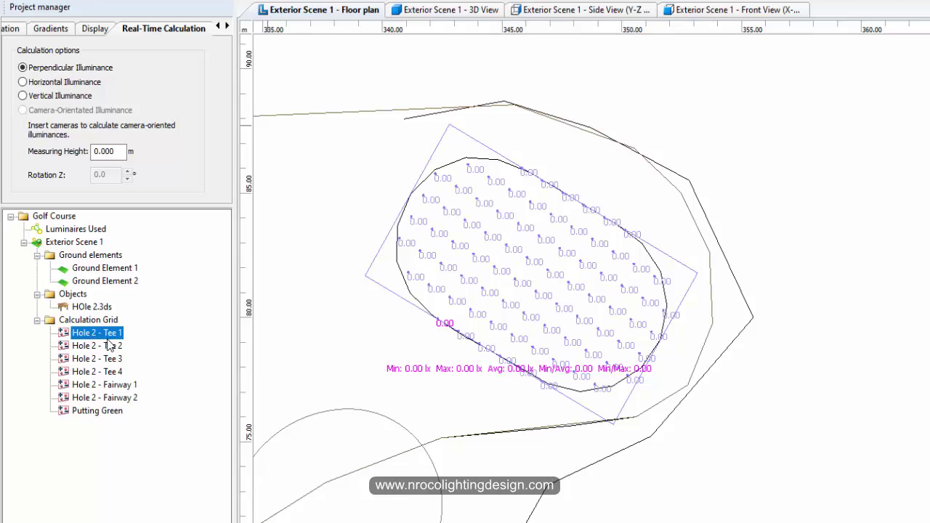
{"action": "scroll", "coordinate": [356, 117], "scroll_direction": "down", "scroll_amount": 1}
{"action": "middle_click_drag", "start_coordinate": [356, 118], "coordinate": [574, 228]}
{"action": "left_click", "coordinate": [481, 215]}
{"action": "scroll", "coordinate": [509, 307], "scroll_direction": "down", "scroll_amount": 3}
{"action": "middle_click_drag", "start_coordinate": [510, 224], "coordinate": [810, 152]}
{"action": "scroll", "coordinate": [784, 348], "scroll_direction": "up", "scroll_amount": 1}
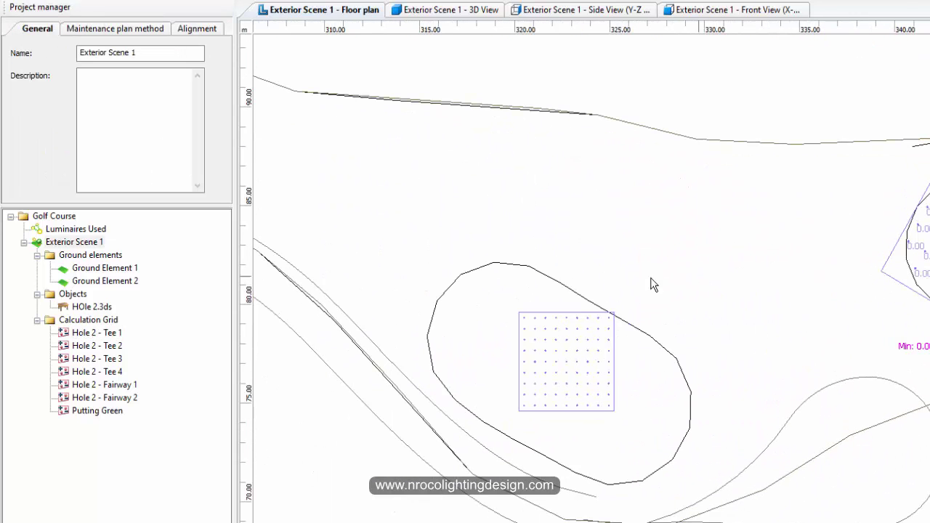
{"action": "left_click", "coordinate": [85, 334]}
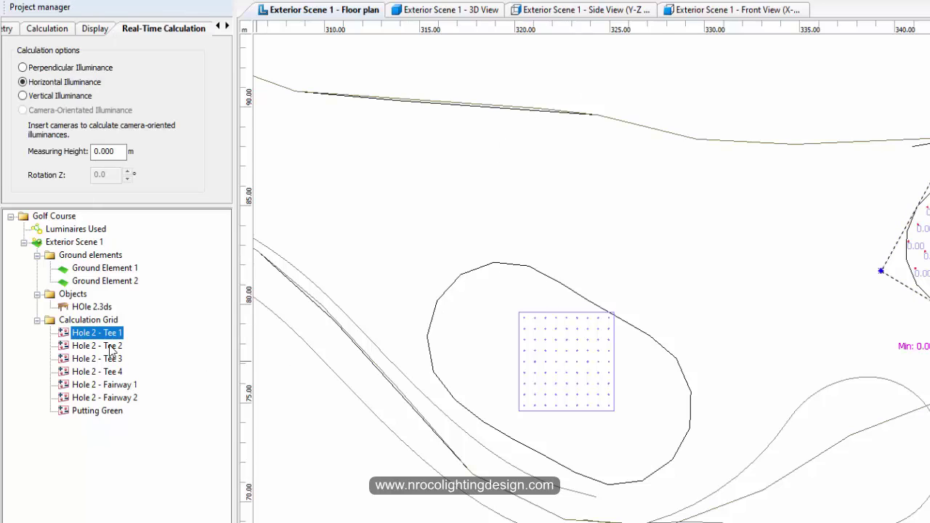
{"action": "left_click", "coordinate": [110, 348]}
{"action": "left_click_drag", "start_coordinate": [526, 380], "coordinate": [441, 367]}
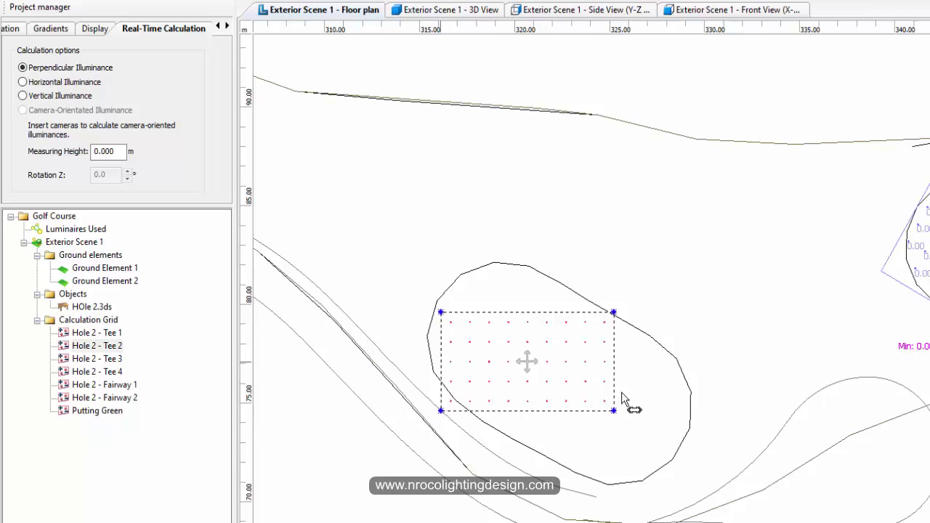
{"action": "right_click", "coordinate": [607, 369]}
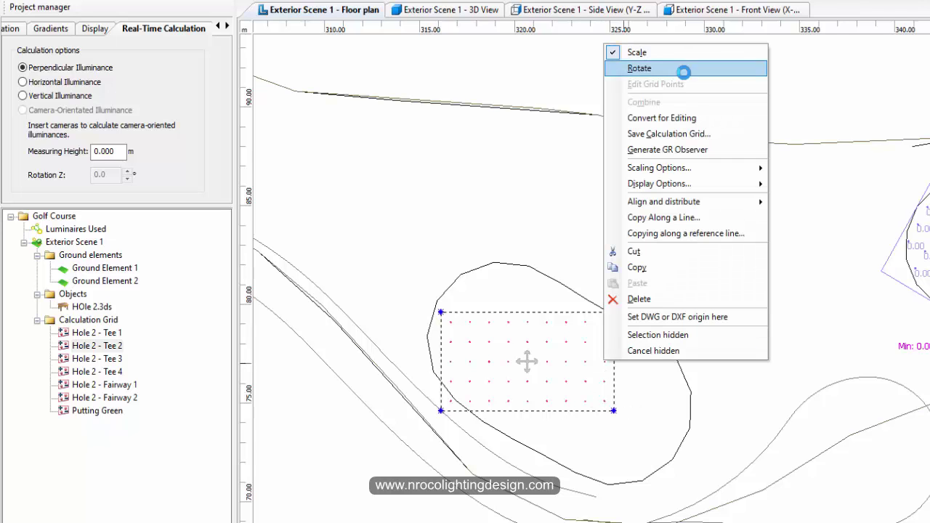
{"action": "left_click", "coordinate": [699, 69]}
{"action": "left_click", "coordinate": [579, 393]}
Scale the rotated Tee 2 grid to about 14.7 m by 8.06 m so that it encloses the tee outline
{"action": "left_click", "coordinate": [632, 293]}
{"action": "left_click", "coordinate": [562, 326]}
{"action": "left_click_drag", "start_coordinate": [562, 325], "coordinate": [594, 302]}
{"action": "left_click_drag", "start_coordinate": [513, 412], "coordinate": [510, 438]}
{"action": "left_click_drag", "start_coordinate": [622, 431], "coordinate": [697, 467]}
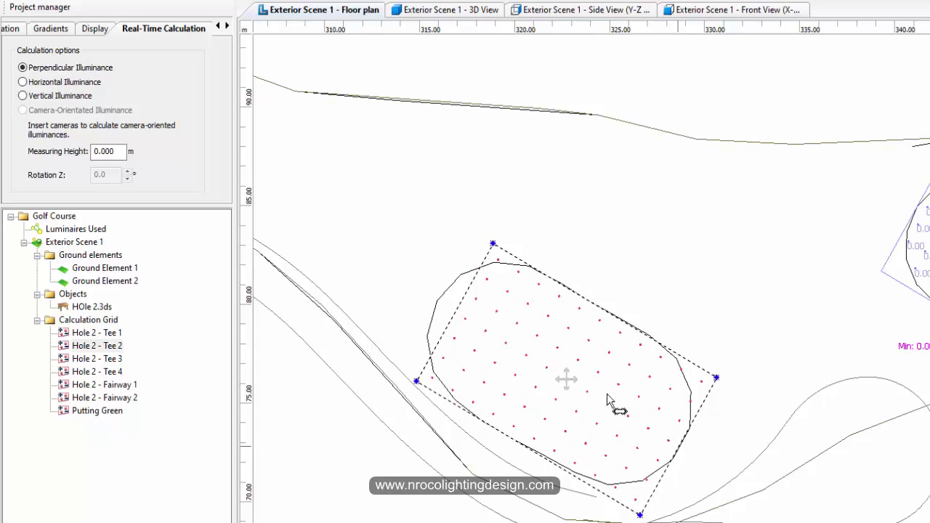
{"action": "left_click_drag", "start_coordinate": [462, 314], "coordinate": [443, 304]}
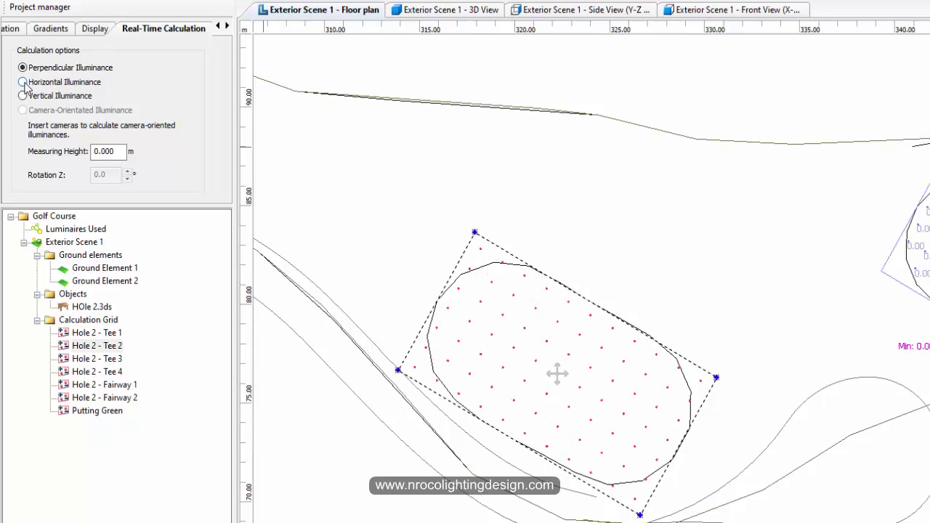
Show the values of the Tee 2 grid and calculate horizontal instead of perpendicular illuminance
{"action": "left_click", "coordinate": [97, 29]}
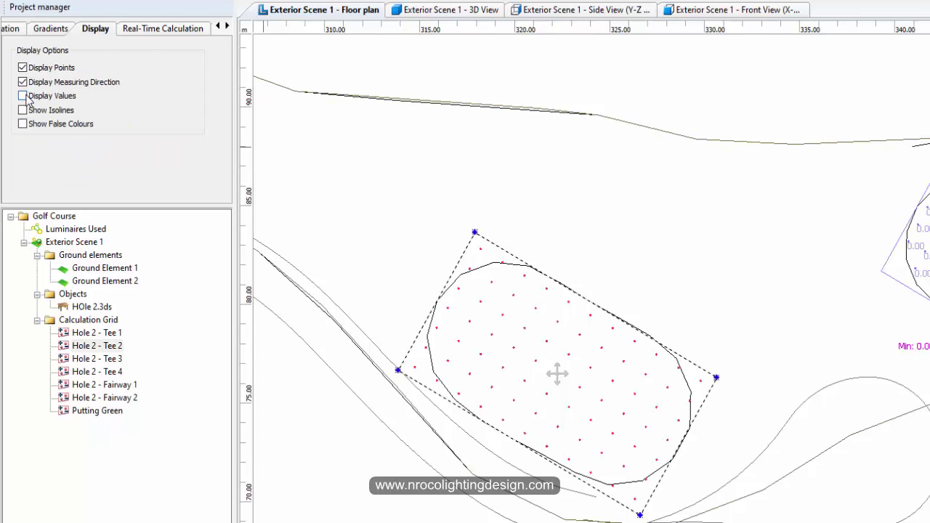
{"action": "left_click", "coordinate": [26, 95]}
{"action": "left_click", "coordinate": [10, 29]}
{"action": "left_click", "coordinate": [19, 82]}
{"action": "left_click", "coordinate": [20, 70]}
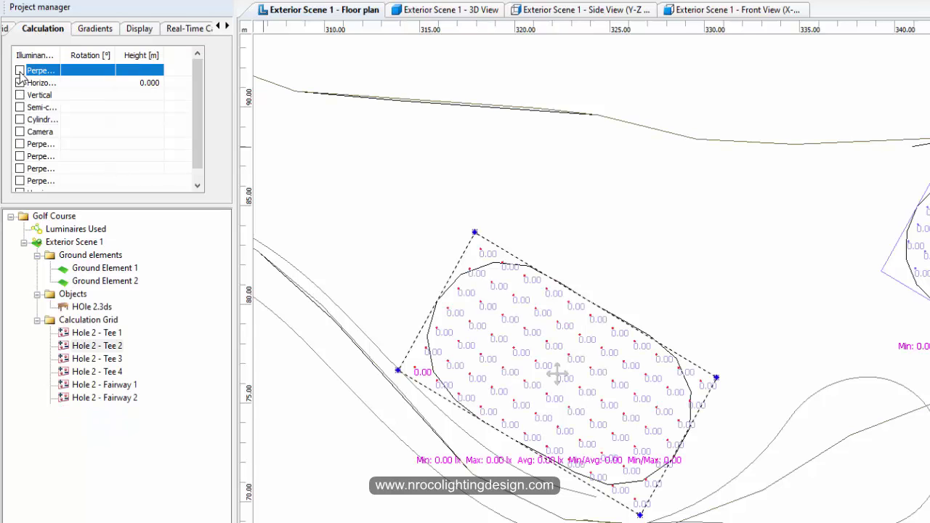
Define the Tee 2 grid's calculation points by distance, with 1 m spacing in both X and Y
{"action": "left_click", "coordinate": [6, 30]}
{"action": "left_click", "coordinate": [6, 30]}
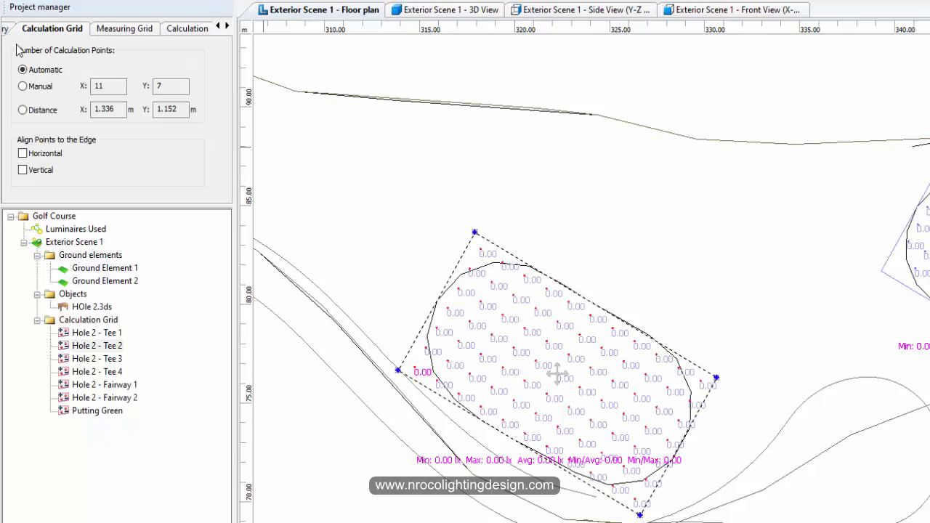
{"action": "left_click", "coordinate": [35, 113]}
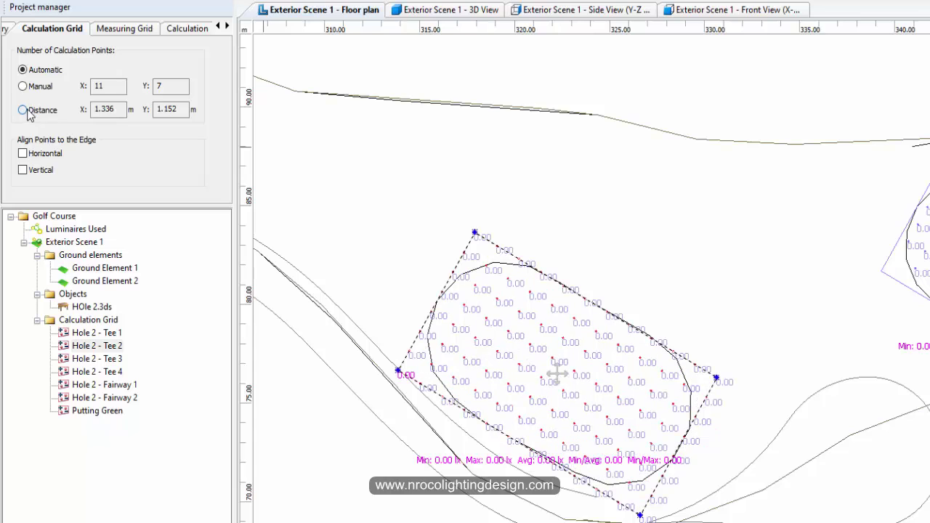
{"action": "double_click", "coordinate": [168, 109]}
{"action": "type", "text": "1"}
{"action": "double_click", "coordinate": [106, 109]}
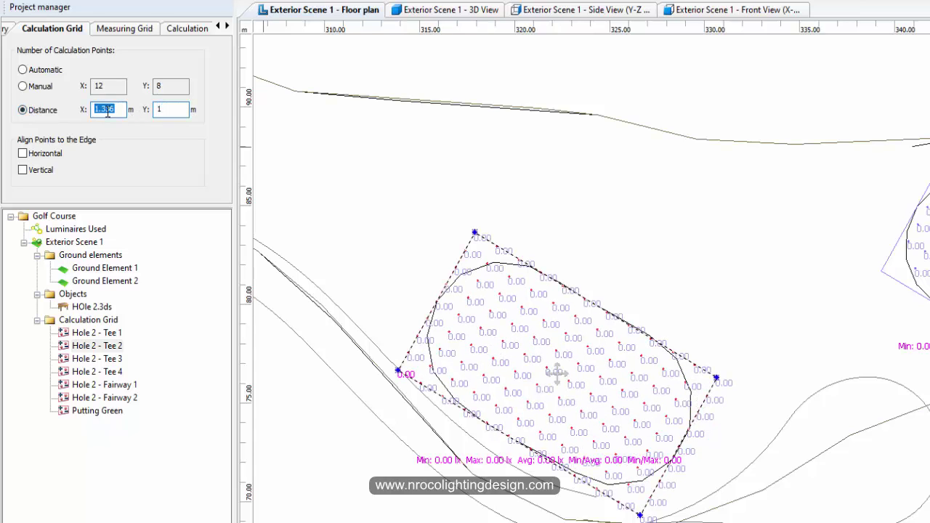
{"action": "type", "text": "1"}
{"action": "left_click", "coordinate": [8, 32]}
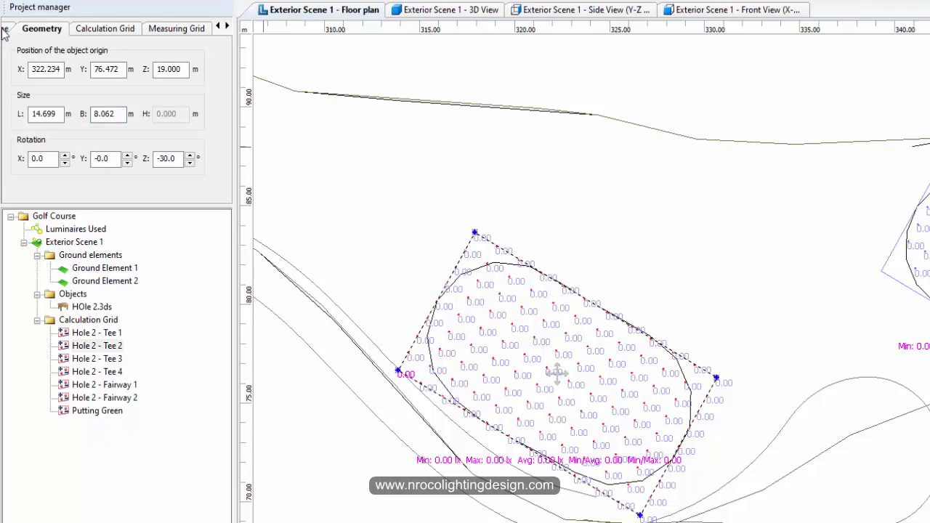
Convert the Tee 2 calculation grid for editing
{"action": "left_click", "coordinate": [356, 207]}
{"action": "scroll", "coordinate": [466, 288], "scroll_direction": "up", "scroll_amount": 1}
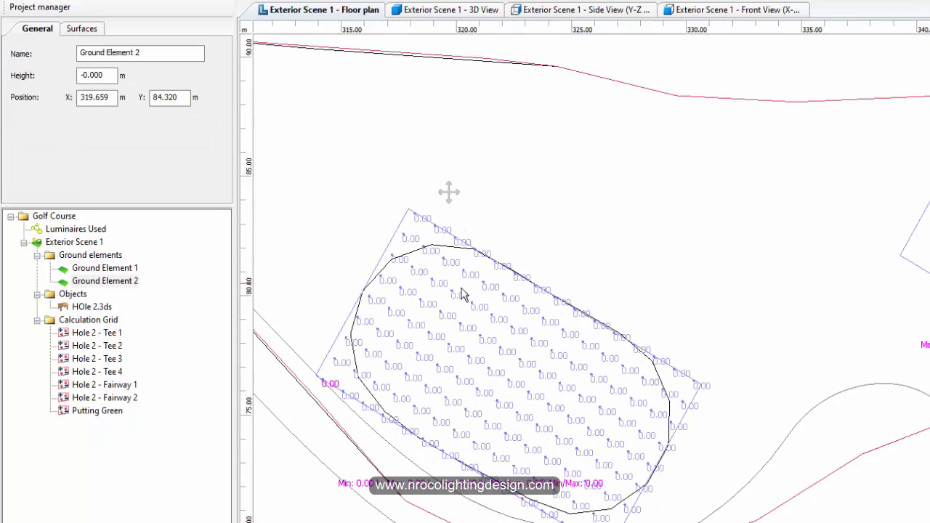
{"action": "left_click", "coordinate": [466, 278]}
{"action": "right_click", "coordinate": [465, 276]}
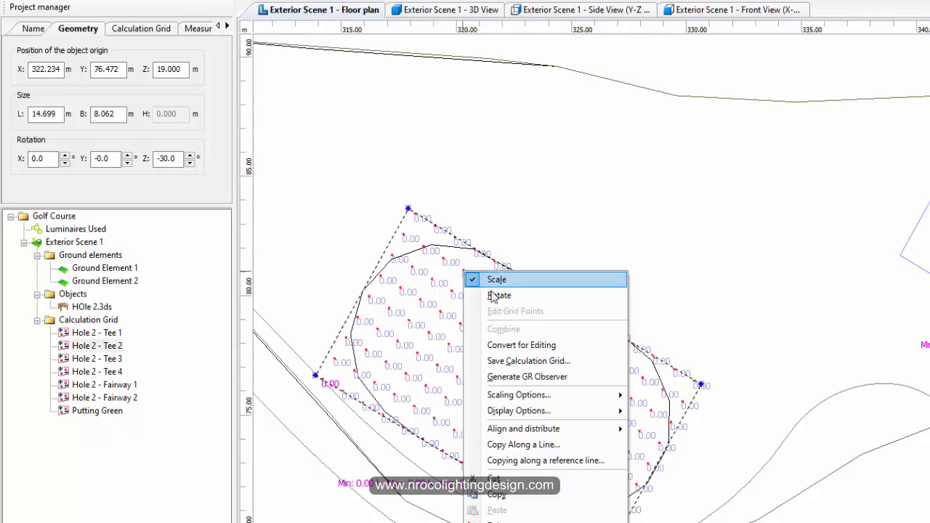
{"action": "left_click", "coordinate": [508, 346]}
{"action": "left_click_drag", "start_coordinate": [363, 185], "coordinate": [486, 265]}
{"action": "key", "text": "Delete"}
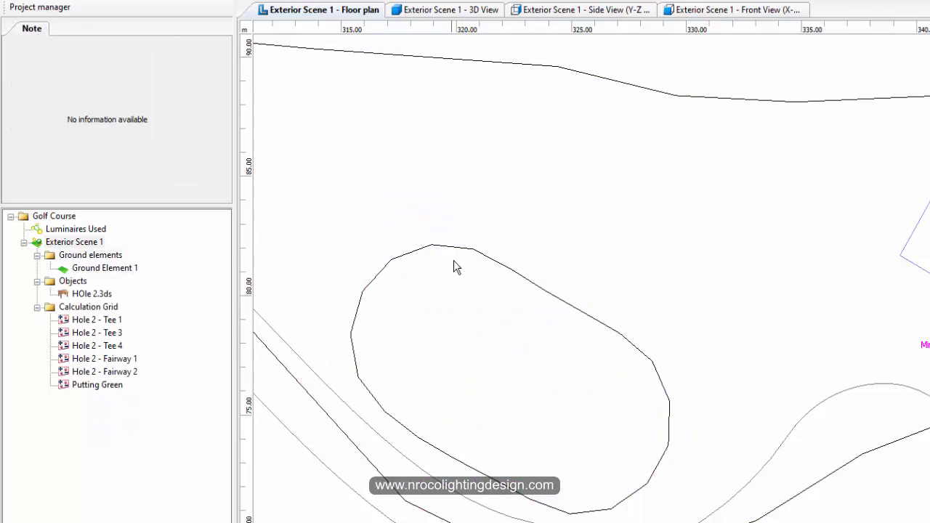
{"action": "key", "text": "ctrl+z"}
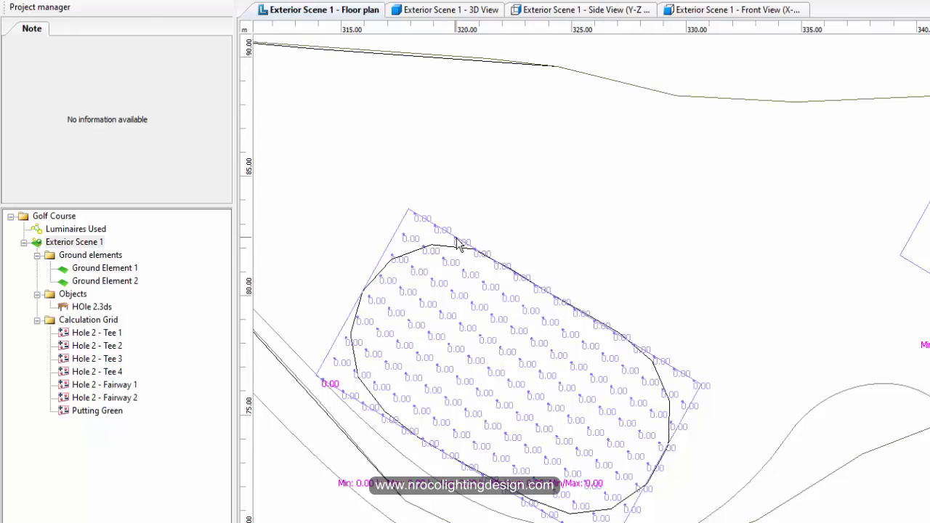
Edit the points of the Tee 2 grid and delete those outside the upper corner of the tee outline
{"action": "left_click", "coordinate": [459, 245]}
{"action": "right_click", "coordinate": [459, 245]}
{"action": "left_click", "coordinate": [483, 201]}
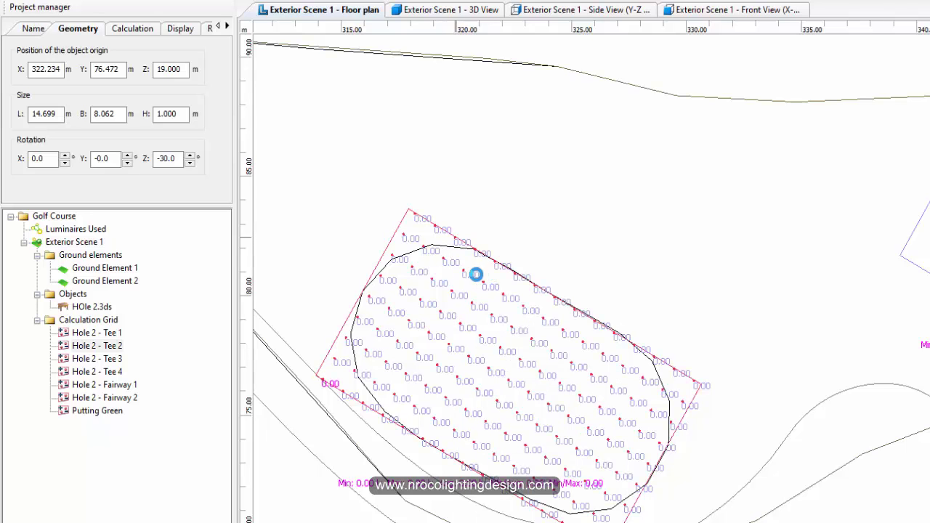
{"action": "left_click_drag", "start_coordinate": [368, 200], "coordinate": [465, 248]}
{"action": "key", "text": "Delete"}
{"action": "key", "text": "Delete"}
{"action": "left_click_drag", "start_coordinate": [379, 242], "coordinate": [399, 266]}
{"action": "key", "text": "Delete"}
Delete the Tee 2 grid points outside the left and lower-right ends of the tee outline
{"action": "left_click_drag", "start_coordinate": [308, 321], "coordinate": [351, 405]}
{"action": "key", "text": "Delete"}
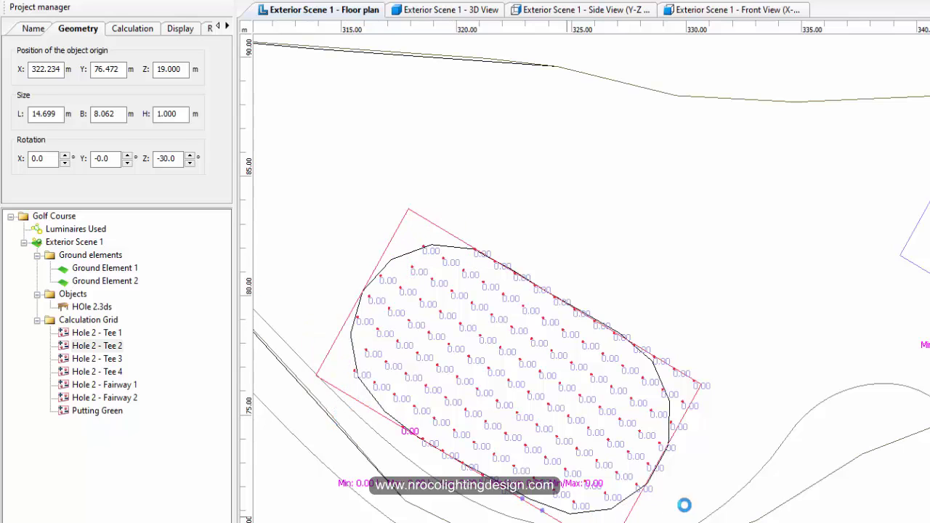
{"action": "left_click_drag", "start_coordinate": [722, 469], "coordinate": [685, 380]}
{"action": "key", "text": "Delete"}
{"action": "key", "text": "Delete"}
Place the Fairway 1 grid over the tee at the fairway's tip and size it to about 71.4 m by 26.9 m
{"action": "scroll", "coordinate": [503, 480], "scroll_direction": "down", "scroll_amount": 2}
{"action": "middle_click_drag", "start_coordinate": [503, 480], "coordinate": [583, 489]}
{"action": "scroll", "coordinate": [381, 405], "scroll_direction": "up", "scroll_amount": 1}
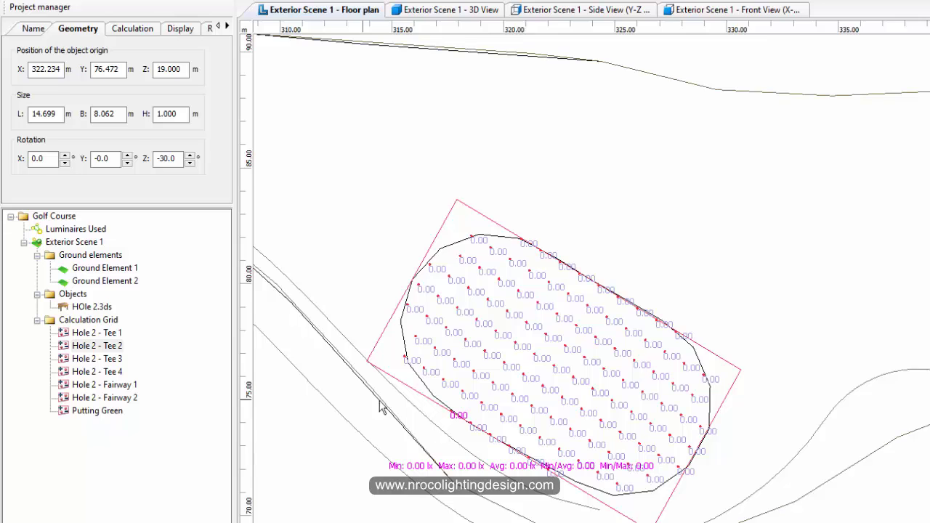
{"action": "scroll", "coordinate": [389, 409], "scroll_direction": "up", "scroll_amount": 1}
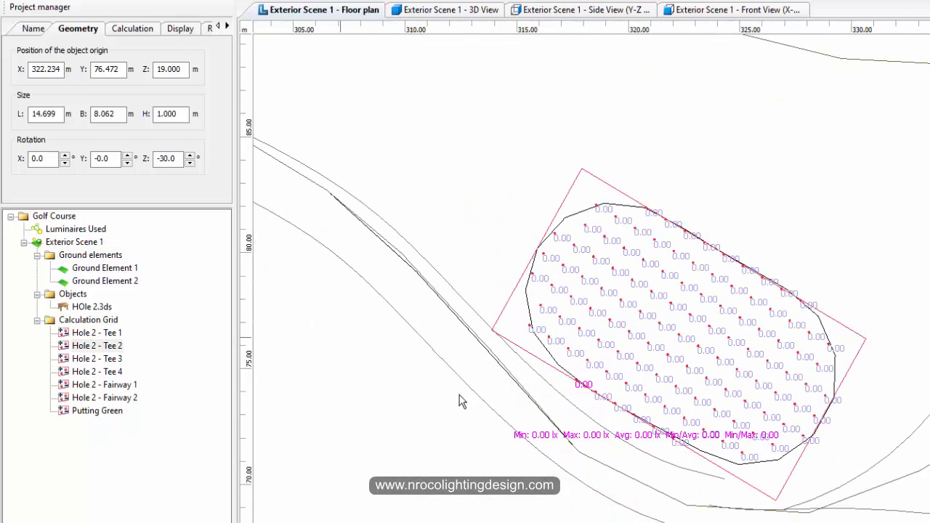
{"action": "left_click", "coordinate": [110, 360]}
{"action": "scroll", "coordinate": [436, 431], "scroll_direction": "down", "scroll_amount": 2}
{"action": "middle_click_drag", "start_coordinate": [436, 431], "coordinate": [584, 522]}
{"action": "scroll", "coordinate": [540, 517], "scroll_direction": "down", "scroll_amount": 2}
{"action": "scroll", "coordinate": [560, 395], "scroll_direction": "down", "scroll_amount": 2}
{"action": "middle_click_drag", "start_coordinate": [472, 369], "coordinate": [610, 522]}
{"action": "middle_click_drag", "start_coordinate": [929, 522], "coordinate": [859, 434]}
{"action": "scroll", "coordinate": [804, 352], "scroll_direction": "up", "scroll_amount": 1}
{"action": "middle_click_drag", "start_coordinate": [411, 141], "coordinate": [628, 454]}
{"action": "scroll", "coordinate": [629, 460], "scroll_direction": "down", "scroll_amount": 2}
{"action": "left_click", "coordinate": [120, 385]}
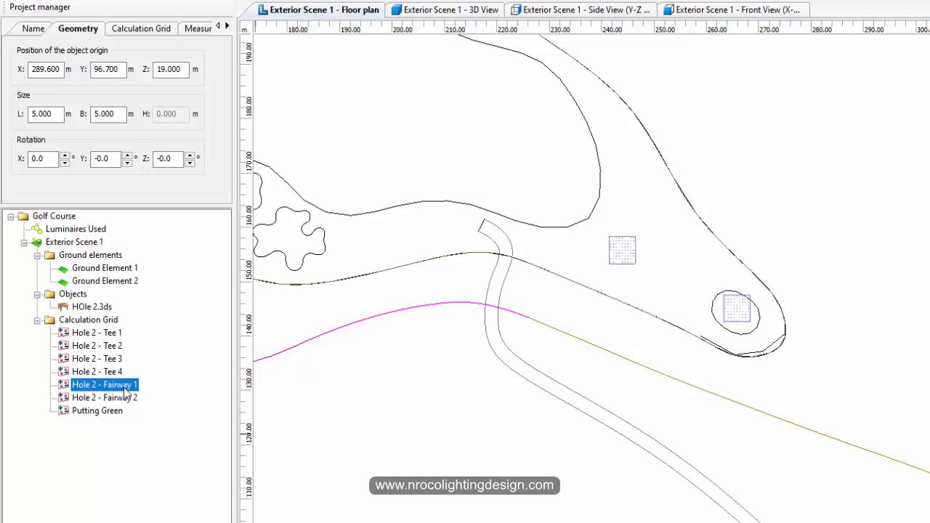
{"action": "scroll", "coordinate": [508, 305], "scroll_direction": "up", "scroll_amount": 1}
{"action": "scroll", "coordinate": [518, 258], "scroll_direction": "down", "scroll_amount": 1}
{"action": "left_click_drag", "start_coordinate": [528, 224], "coordinate": [875, 340]}
Rotate the Fairway 1 grid freehand to about -35° around Z
{"action": "right_click", "coordinate": [687, 250]}
{"action": "left_click", "coordinate": [715, 266]}
{"action": "left_click", "coordinate": [737, 309]}
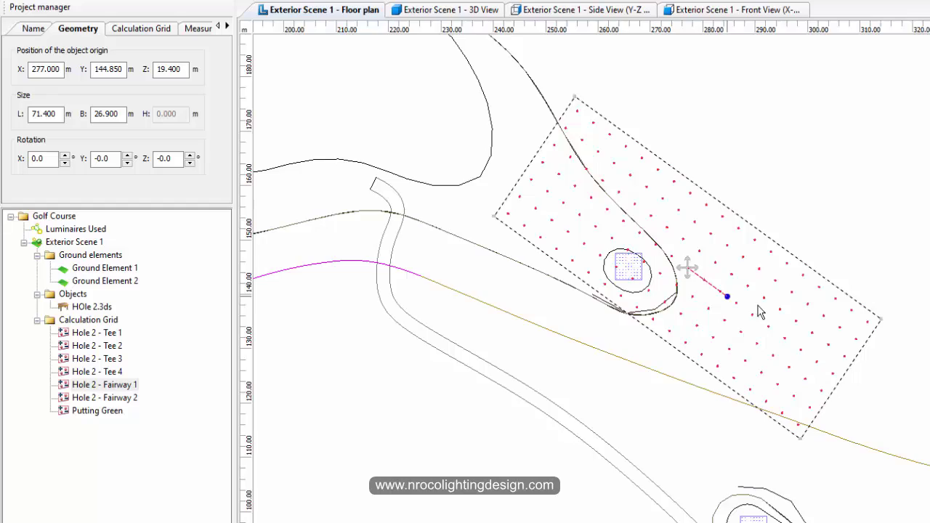
Switch to the Hole 2 drawing in AutoCAD and select the safety buffer line around T05 to identify its layer
{"action": "scroll", "coordinate": [764, 315], "scroll_direction": "down", "scroll_amount": 5}
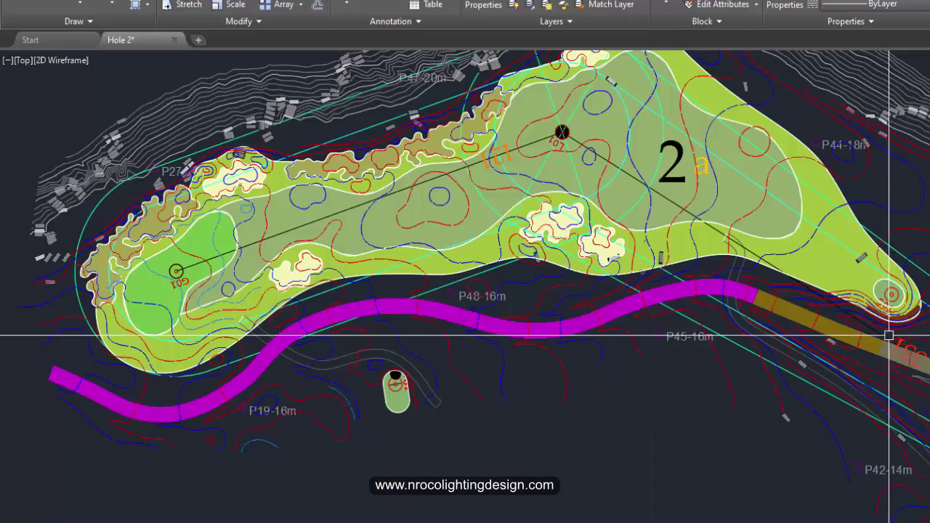
{"action": "scroll", "coordinate": [888, 332], "scroll_direction": "up", "scroll_amount": 5}
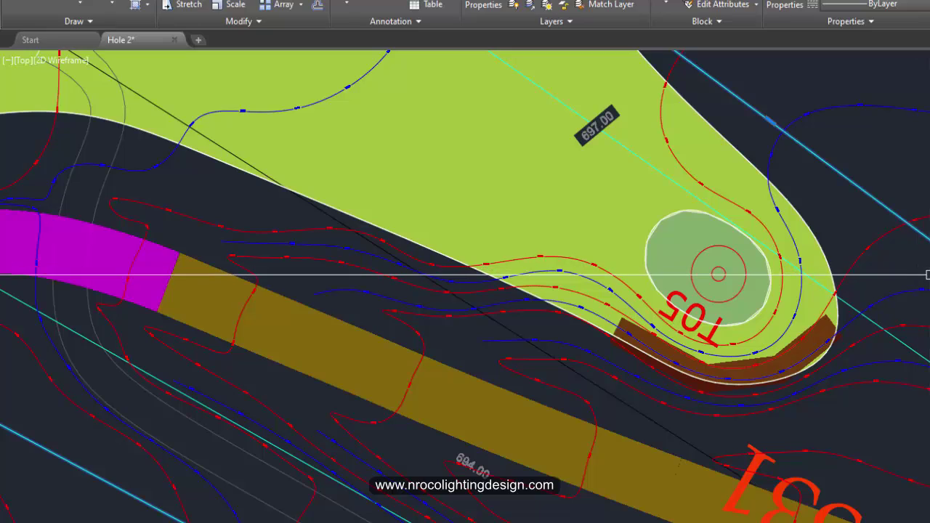
{"action": "scroll", "coordinate": [915, 341], "scroll_direction": "down", "scroll_amount": 6}
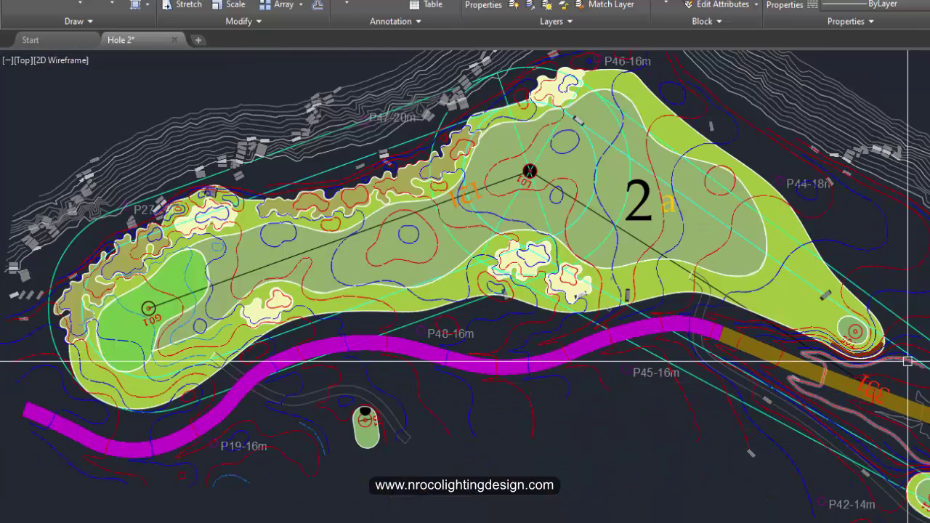
{"action": "scroll", "coordinate": [910, 365], "scroll_direction": "up", "scroll_amount": 2}
{"action": "left_click", "coordinate": [923, 337]}
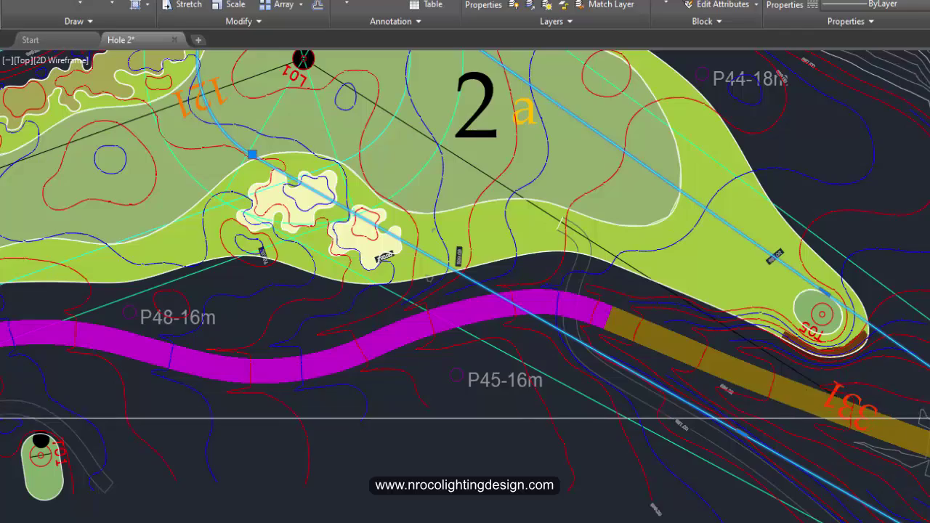
{"action": "middle_click_drag", "start_coordinate": [926, 435], "coordinate": [841, 368]}
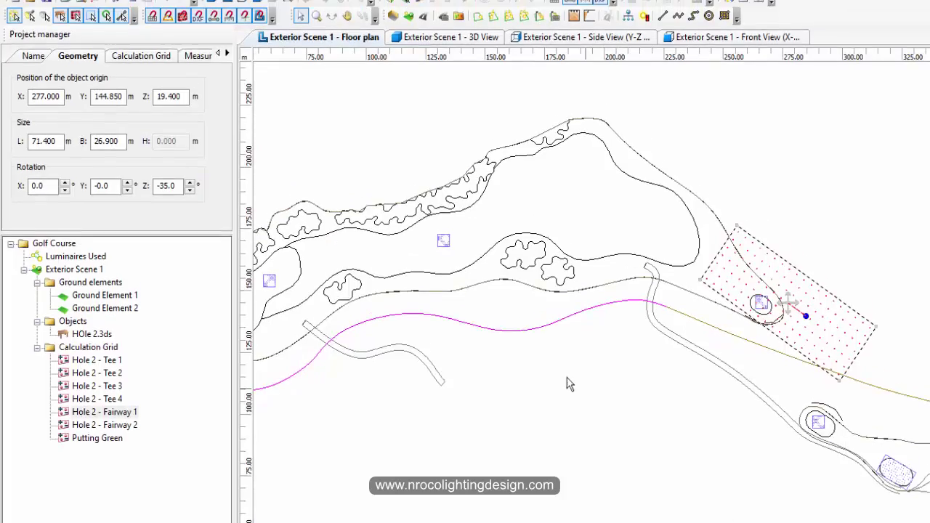
Switch to DIALux and, in the DWG background layers, show both OD_DOP_SAFETY_Buffer layers and hide the magenta access road layer
{"action": "left_click", "coordinate": [80, 26]}
{"action": "key", "text": "Escape"}
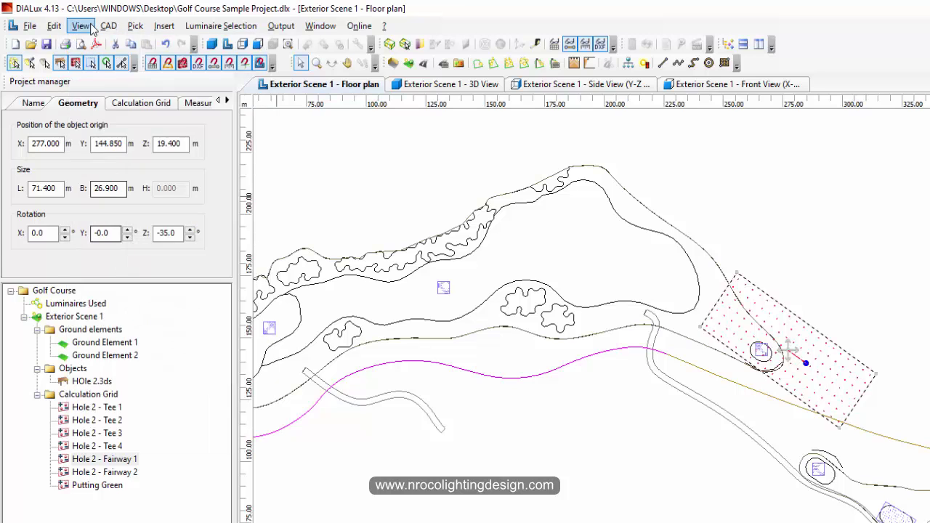
{"action": "left_click", "coordinate": [80, 26]}
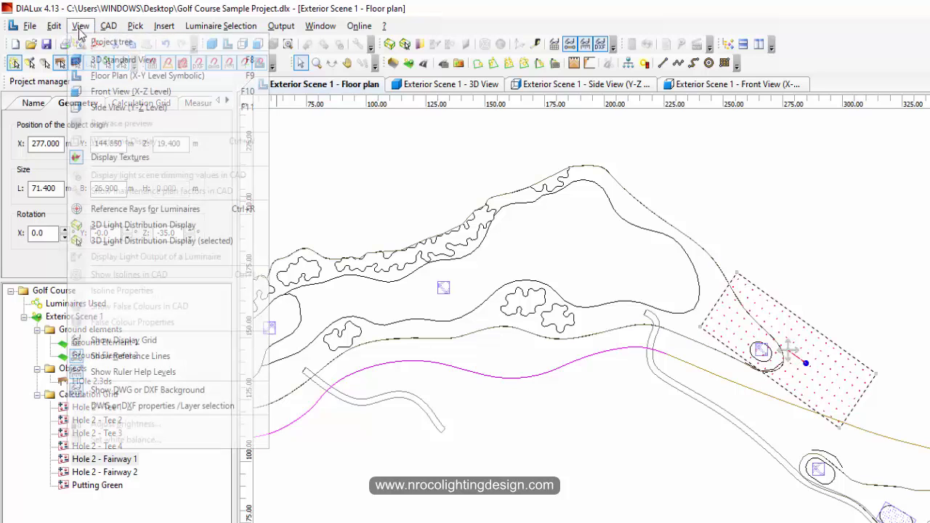
{"action": "left_click", "coordinate": [105, 406]}
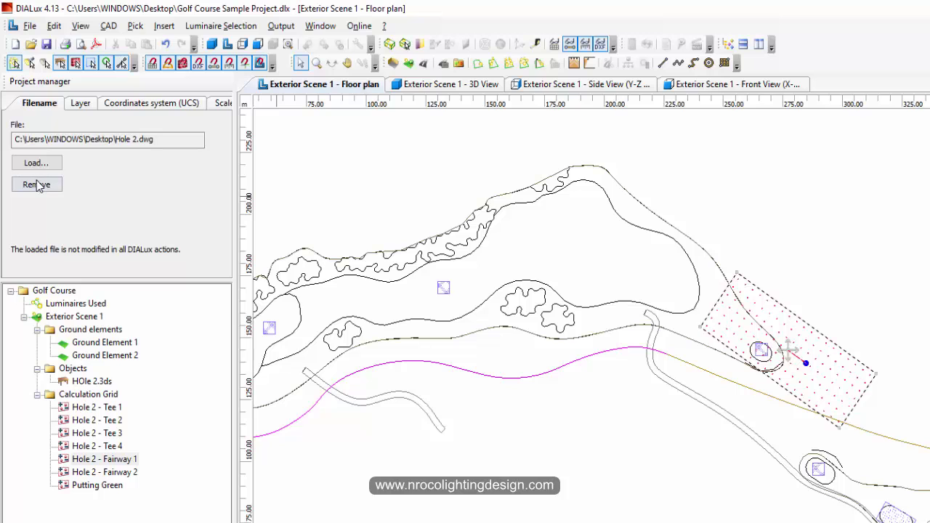
{"action": "left_click", "coordinate": [79, 103]}
{"action": "left_click_drag", "start_coordinate": [148, 159], "coordinate": [148, 187]}
{"action": "left_click", "coordinate": [17, 162]}
{"action": "left_click", "coordinate": [17, 186]}
{"action": "left_click", "coordinate": [17, 174]}
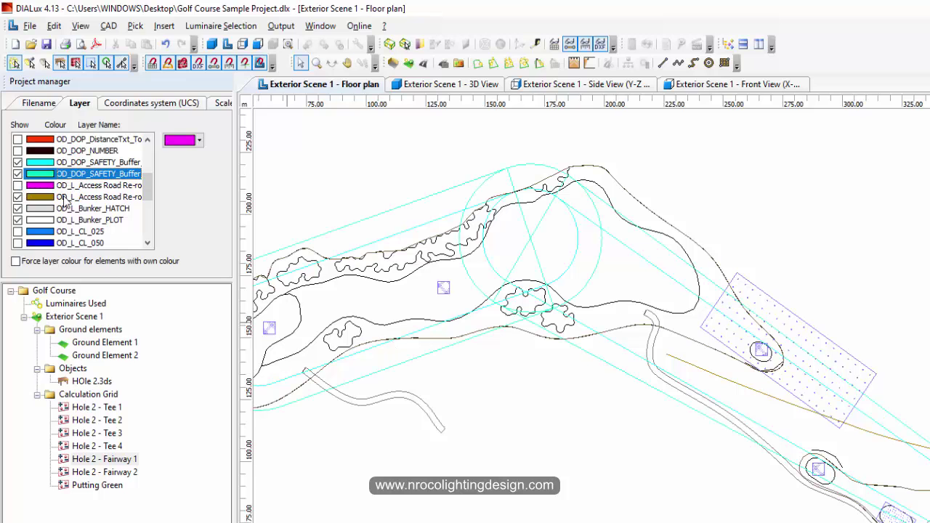
Switch to the Hole 2 drawing in AutoCAD and select the hole's centreline to identify its layer
{"action": "scroll", "coordinate": [676, 407], "scroll_direction": "up", "scroll_amount": 3}
{"action": "scroll", "coordinate": [614, 304], "scroll_direction": "up", "scroll_amount": 1}
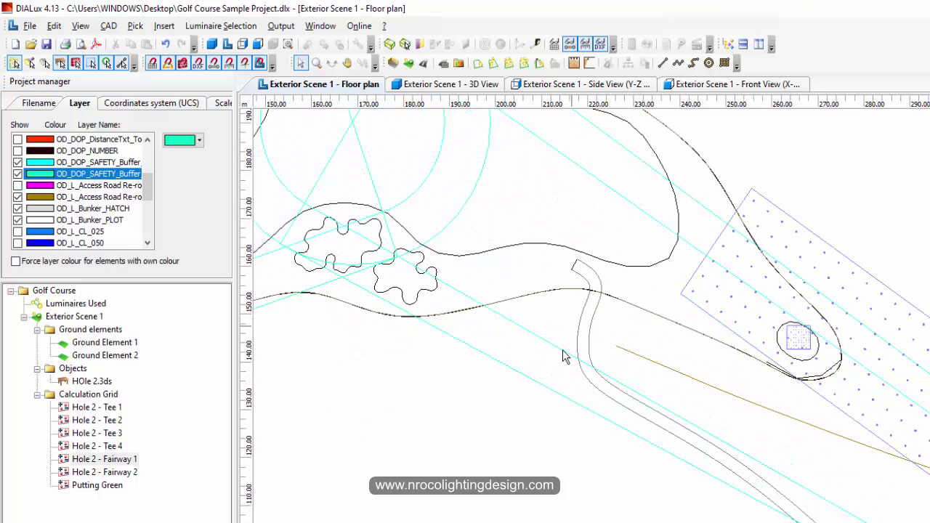
{"action": "middle_click_drag", "start_coordinate": [592, 405], "coordinate": [476, 333]}
{"action": "middle_click_drag", "start_coordinate": [570, 366], "coordinate": [636, 476]}
{"action": "middle_click_drag", "start_coordinate": [474, 328], "coordinate": [704, 489]}
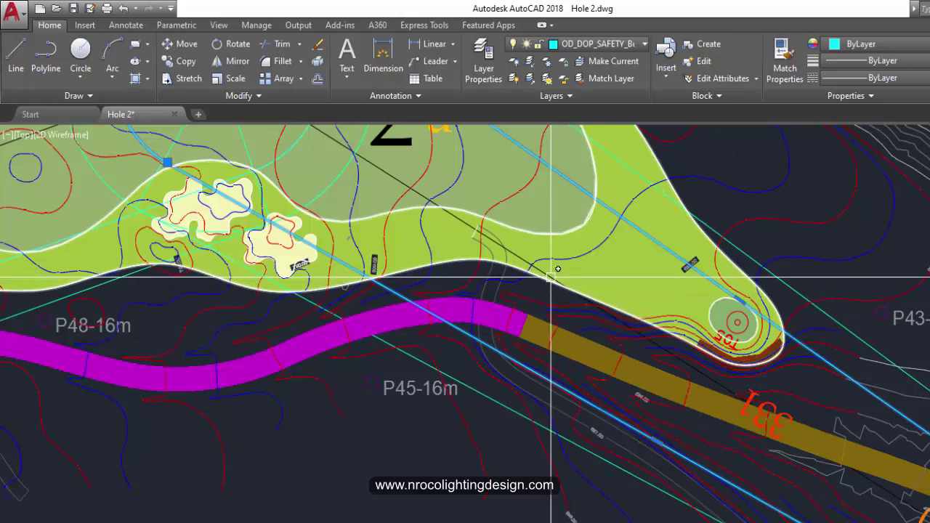
{"action": "left_click", "coordinate": [550, 277]}
{"action": "key", "text": "Escape"}
{"action": "left_click", "coordinate": [882, 489]}
{"action": "scroll", "coordinate": [685, 378], "scroll_direction": "down", "scroll_amount": 5}
{"action": "scroll", "coordinate": [571, 380], "scroll_direction": "up", "scroll_amount": 5}
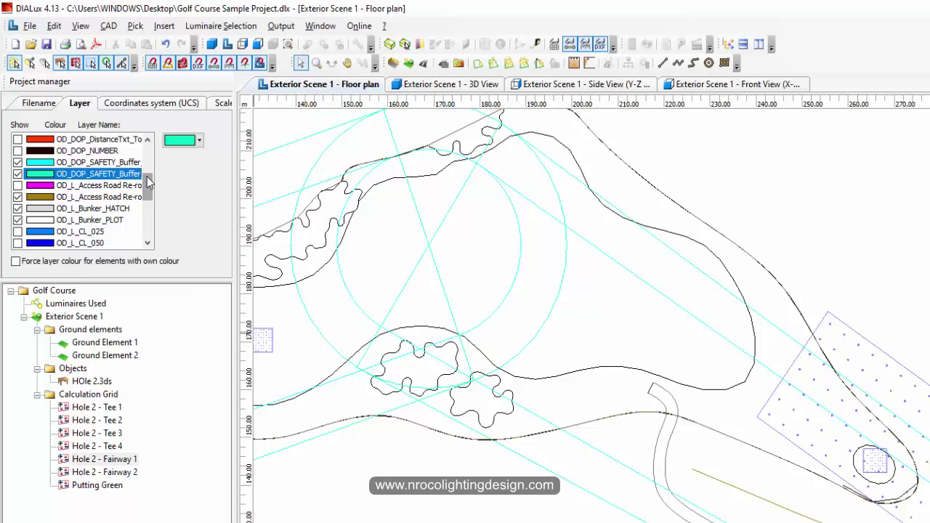
Switch to DIALux and show the OD_DOP_CENTERLINE layer of the DWG background
{"action": "scroll", "coordinate": [147, 184], "scroll_direction": "up", "scroll_amount": 3}
{"action": "scroll", "coordinate": [150, 183], "scroll_direction": "down", "scroll_amount": 1}
{"action": "left_click", "coordinate": [18, 174]}
{"action": "middle_click_drag", "start_coordinate": [506, 343], "coordinate": [593, 341]}
{"action": "scroll", "coordinate": [784, 447], "scroll_direction": "up", "scroll_amount": 1}
{"action": "middle_click_drag", "start_coordinate": [784, 447], "coordinate": [584, 336]}
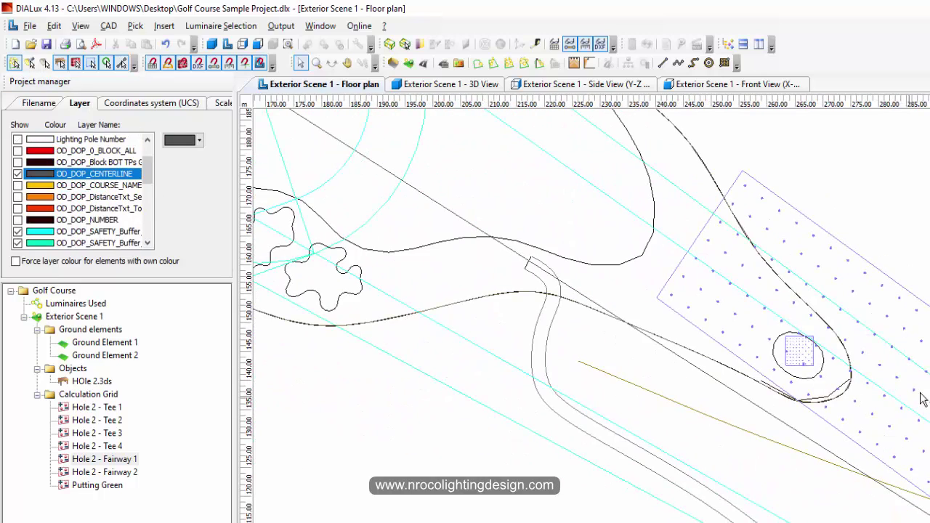
Move the Fairway 1 grid onto the centreline and stretch both ends along it to a length of about 142.5 m
{"action": "scroll", "coordinate": [913, 404], "scroll_direction": "down", "scroll_amount": 1}
{"action": "left_click", "coordinate": [897, 353]}
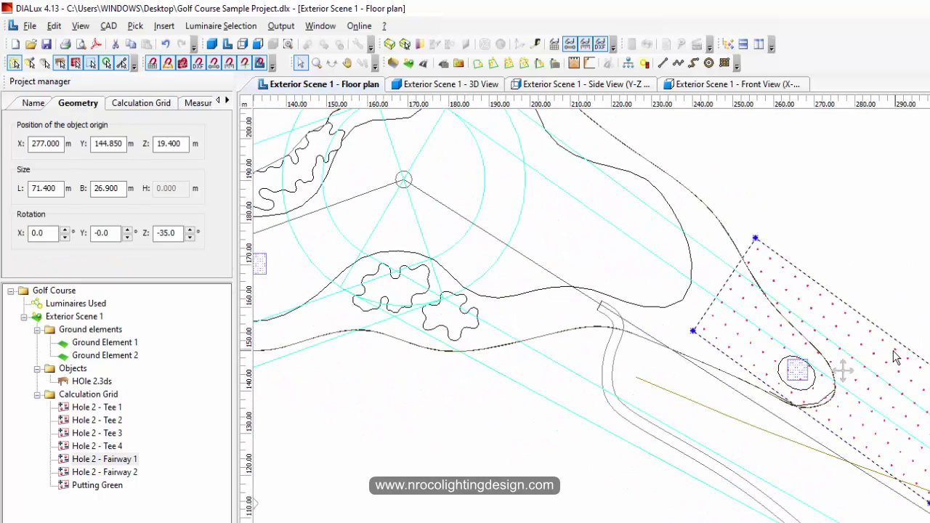
{"action": "left_click_drag", "start_coordinate": [853, 369], "coordinate": [751, 401]}
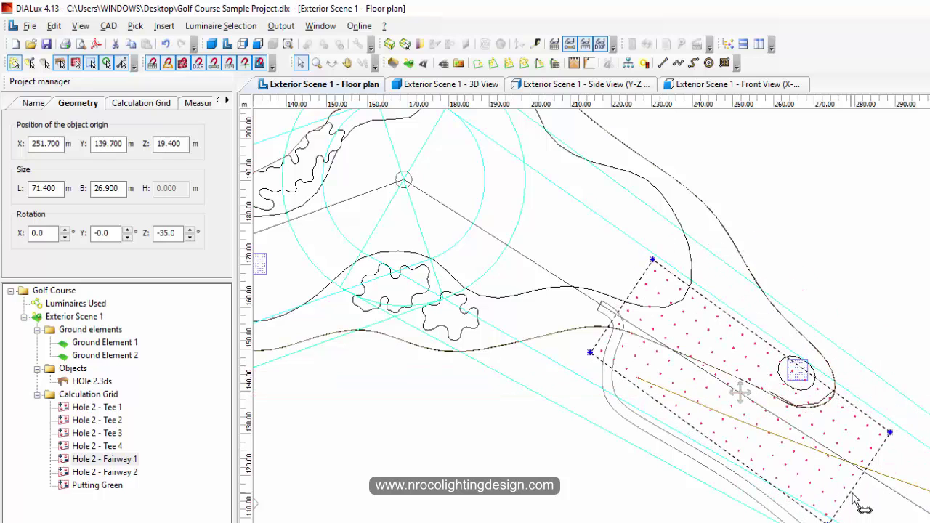
{"action": "left_click_drag", "start_coordinate": [863, 508], "coordinate": [896, 521]}
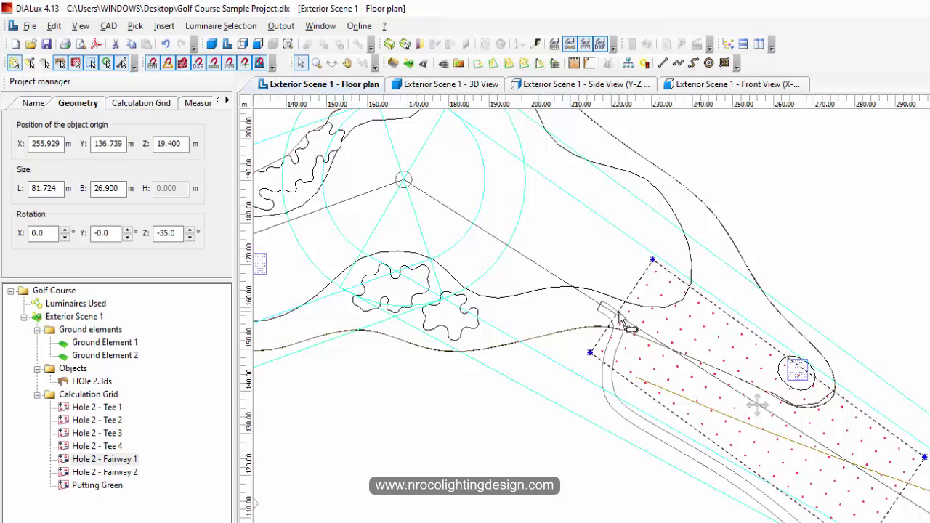
{"action": "left_click_drag", "start_coordinate": [575, 276], "coordinate": [416, 162]}
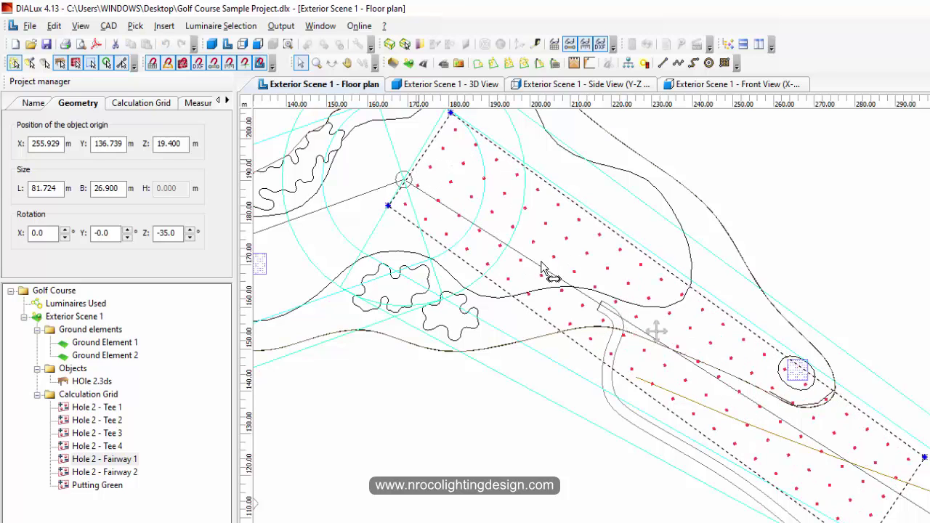
Shift the Fairway 1 grid's centre onto the centreline and rotate the grid to -31° around Z
{"action": "middle_click_drag", "start_coordinate": [519, 244], "coordinate": [556, 278]}
{"action": "scroll", "coordinate": [557, 284], "scroll_direction": "up", "scroll_amount": 2}
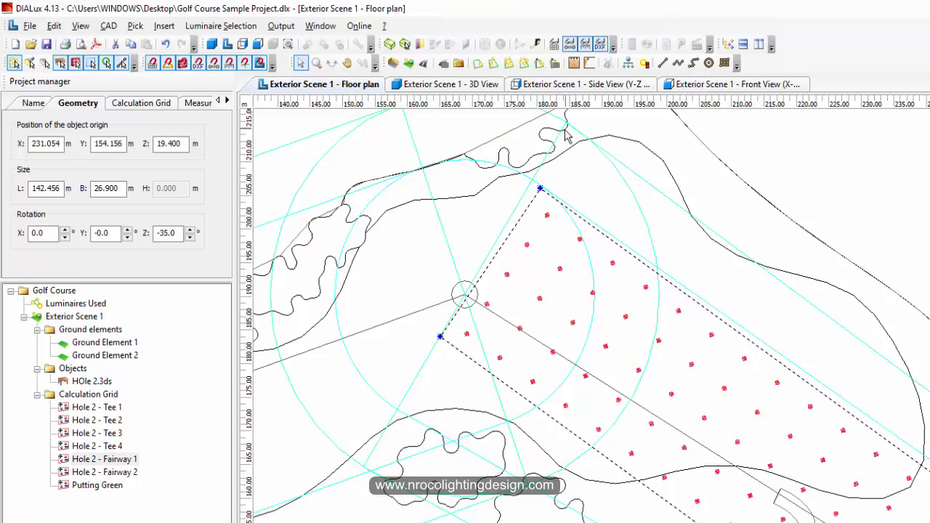
{"action": "scroll", "coordinate": [796, 426], "scroll_direction": "down", "scroll_amount": 2}
{"action": "middle_click_drag", "start_coordinate": [889, 520], "coordinate": [817, 428]}
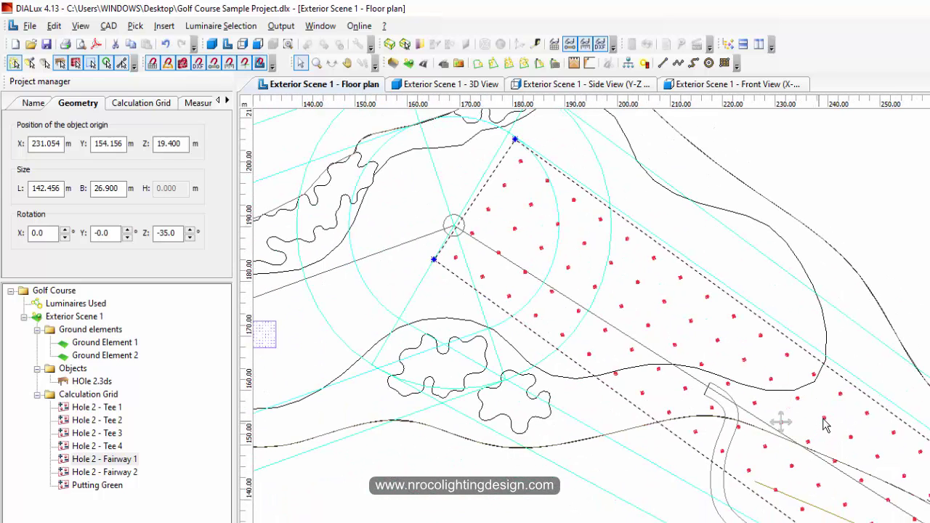
{"action": "right_click", "coordinate": [821, 419]}
{"action": "left_click", "coordinate": [848, 439]}
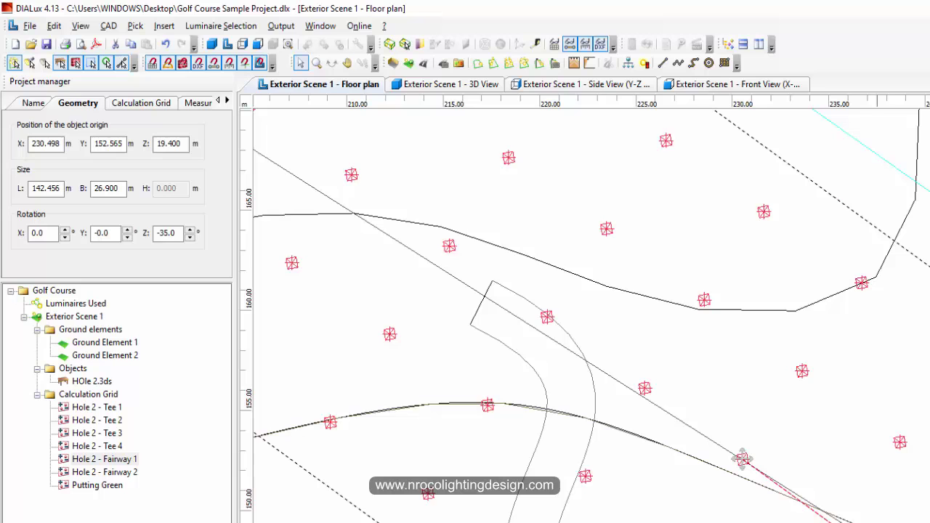
{"action": "left_click_drag", "start_coordinate": [877, 522], "coordinate": [898, 522]}
{"action": "scroll", "coordinate": [900, 522], "scroll_direction": "down", "scroll_amount": 1}
{"action": "scroll", "coordinate": [746, 454], "scroll_direction": "down", "scroll_amount": 3}
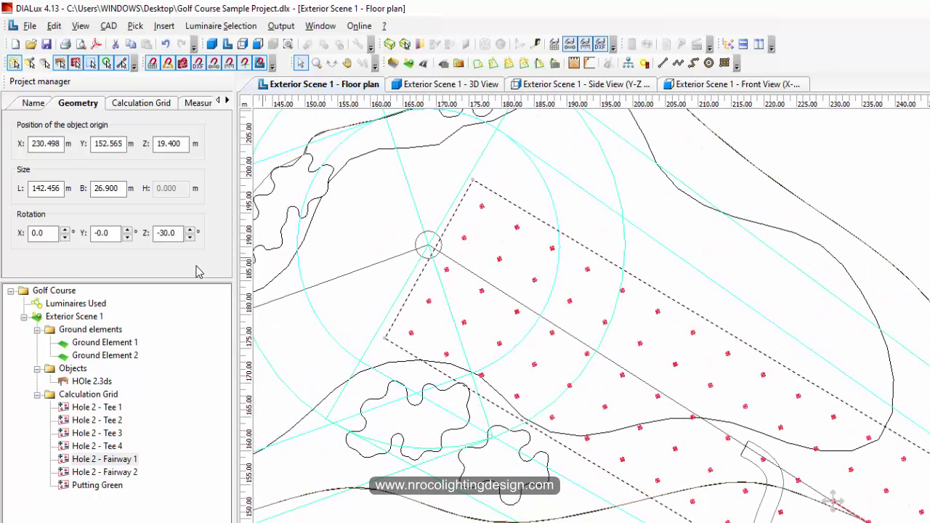
{"action": "left_click", "coordinate": [171, 233]}
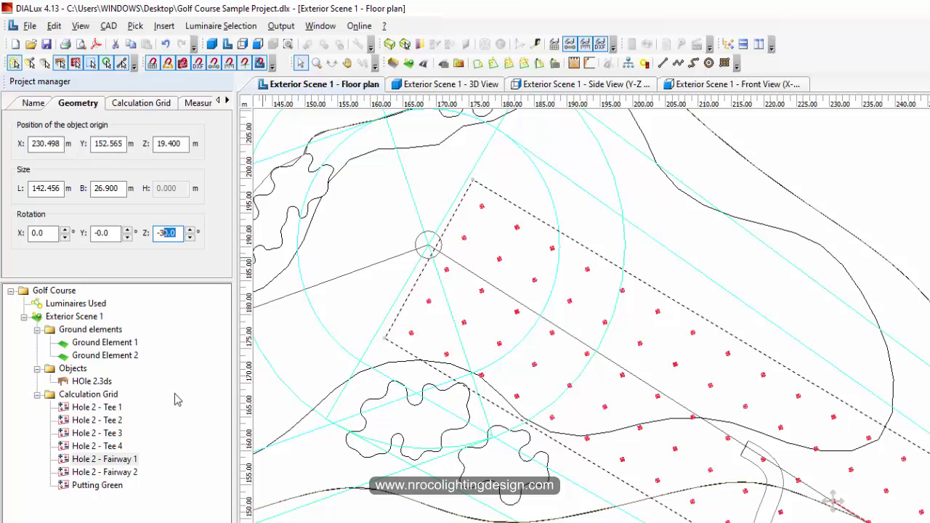
{"action": "key", "text": "Return"}
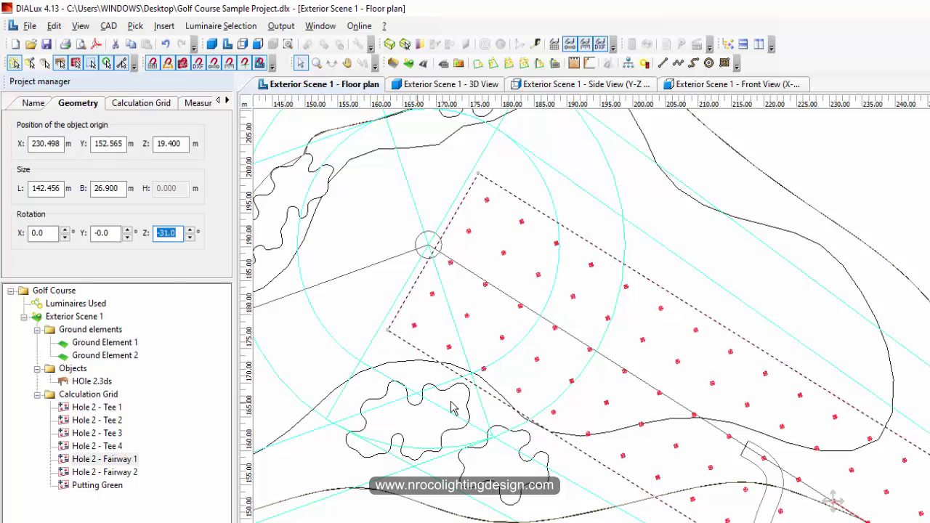
Stretch the Fairway 1 grid to about 143.6 m long and 27.9 m wide, with its end at the centreline's circle
{"action": "scroll", "coordinate": [597, 270], "scroll_direction": "up", "scroll_amount": 1}
{"action": "left_click", "coordinate": [415, 239]}
{"action": "left_click", "coordinate": [378, 214]}
{"action": "left_click_drag", "start_coordinate": [377, 213], "coordinate": [369, 221]}
{"action": "scroll", "coordinate": [406, 323], "scroll_direction": "down", "scroll_amount": 5}
{"action": "middle_click_drag", "start_coordinate": [828, 471], "coordinate": [669, 335]}
{"action": "scroll", "coordinate": [685, 361], "scroll_direction": "up", "scroll_amount": 1}
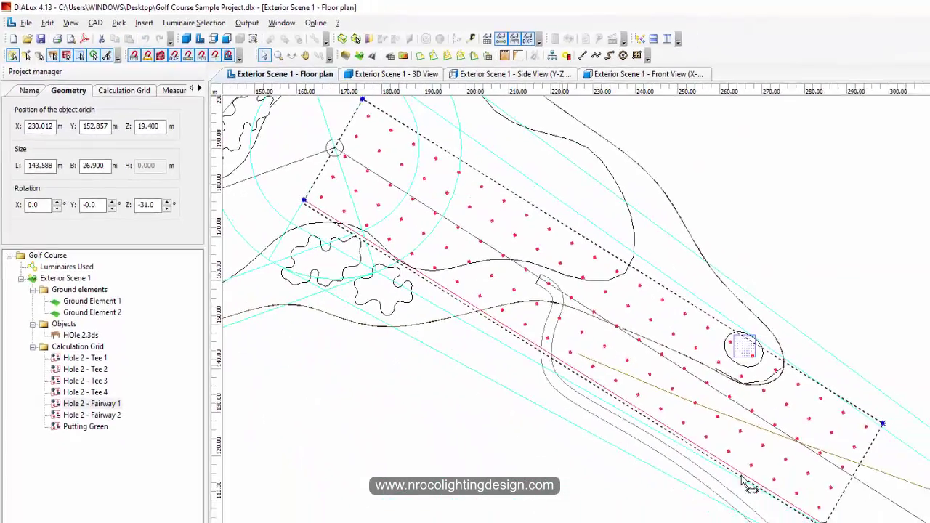
{"action": "left_click_drag", "start_coordinate": [628, 292], "coordinate": [630, 290]}
{"action": "middle_click_drag", "start_coordinate": [629, 291], "coordinate": [672, 315]}
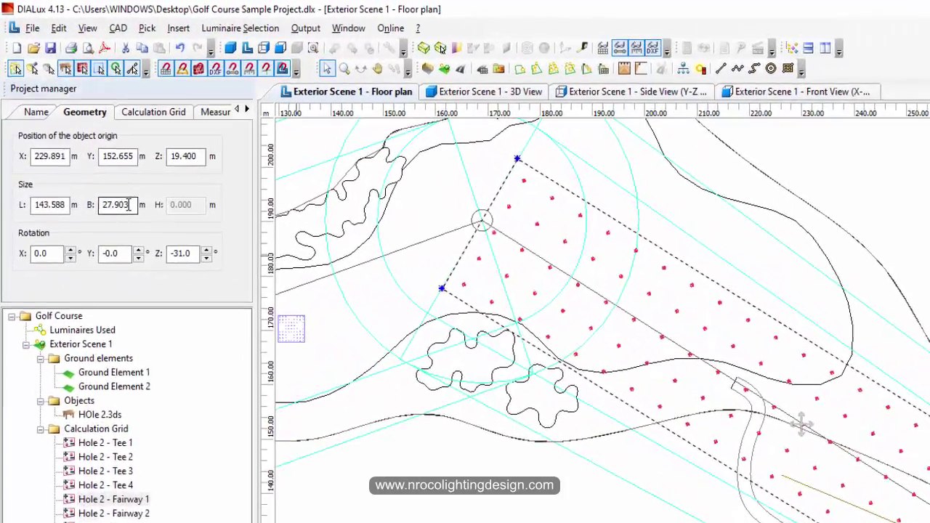
Set the Fairway 1 grid's breadth to 30 m and drop the decimals from its length
{"action": "double_click", "coordinate": [126, 205]}
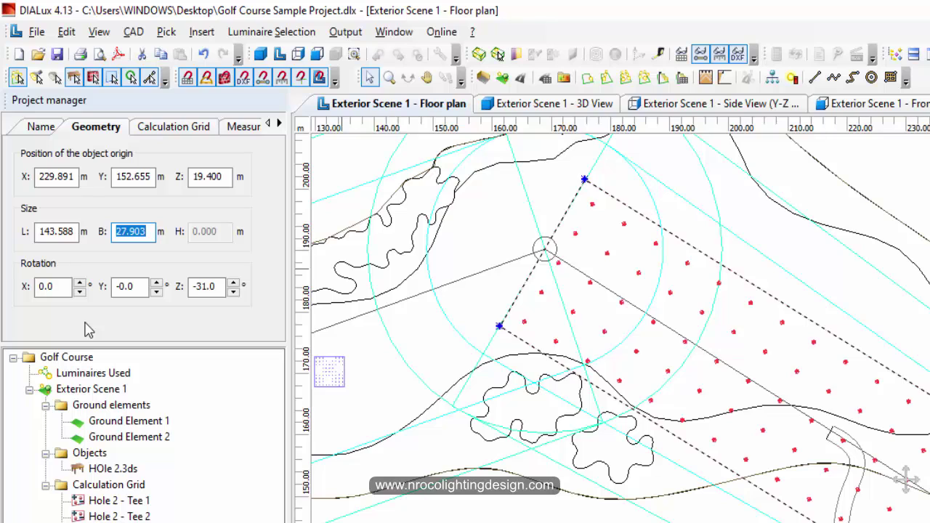
{"action": "type", "text": "30"}
{"action": "key", "text": "Return"}
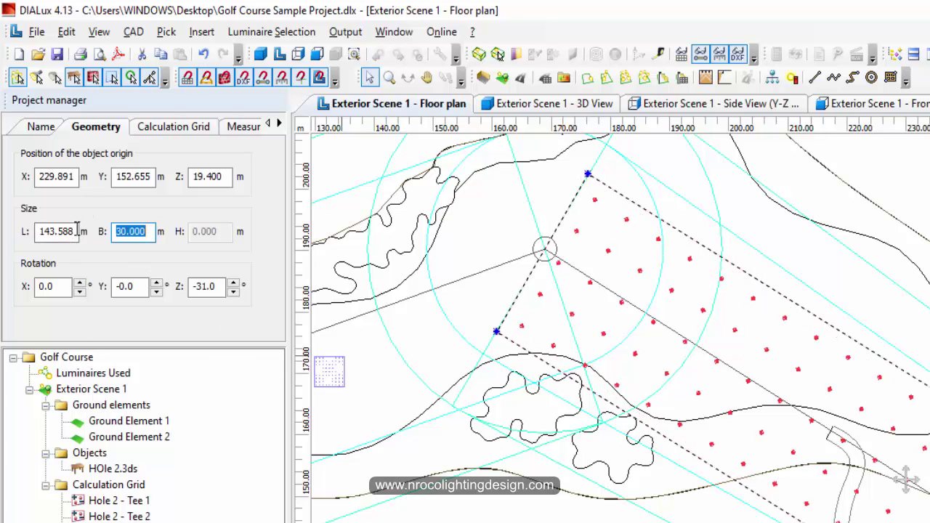
{"action": "left_click_drag", "start_coordinate": [77, 230], "coordinate": [65, 231]}
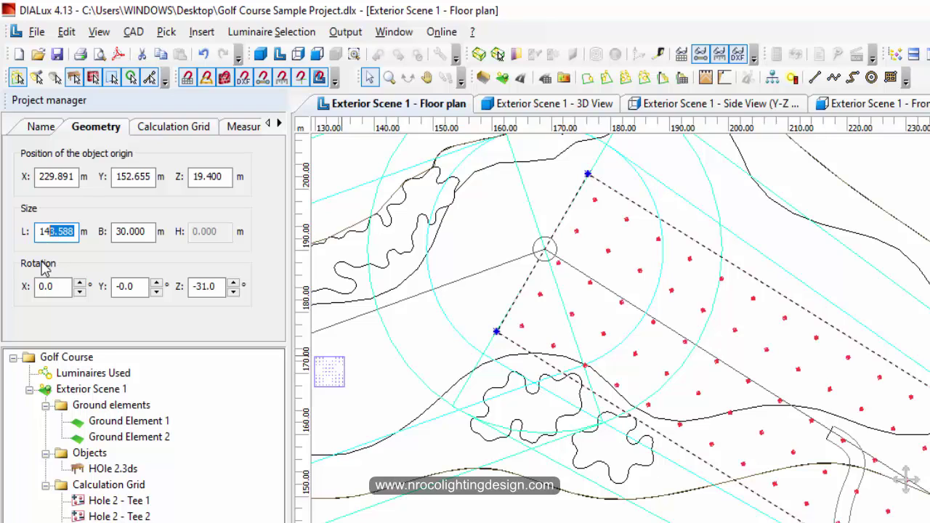
{"action": "key", "text": "Return"}
Define the Fairway 1 grid's calculation points by distance, spaced 5 m in both X and Y
{"action": "left_click", "coordinate": [155, 134]}
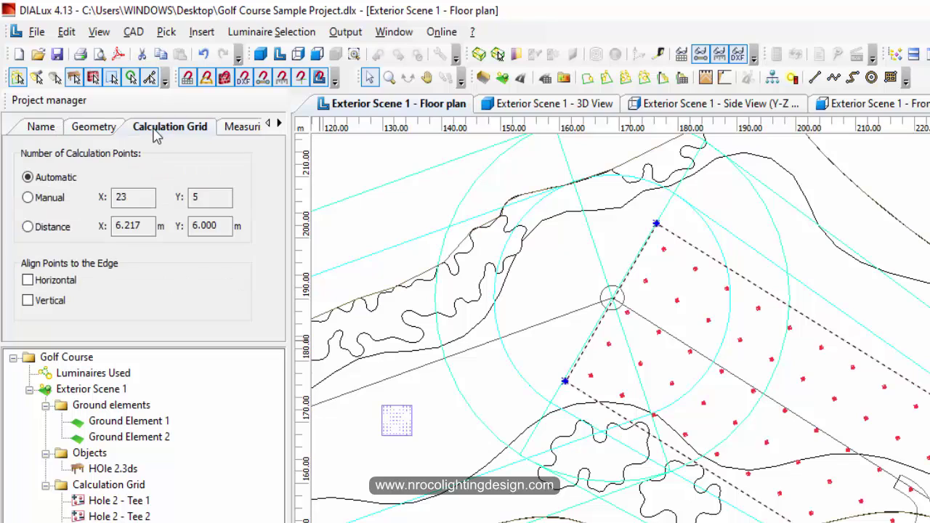
{"action": "left_click", "coordinate": [27, 227]}
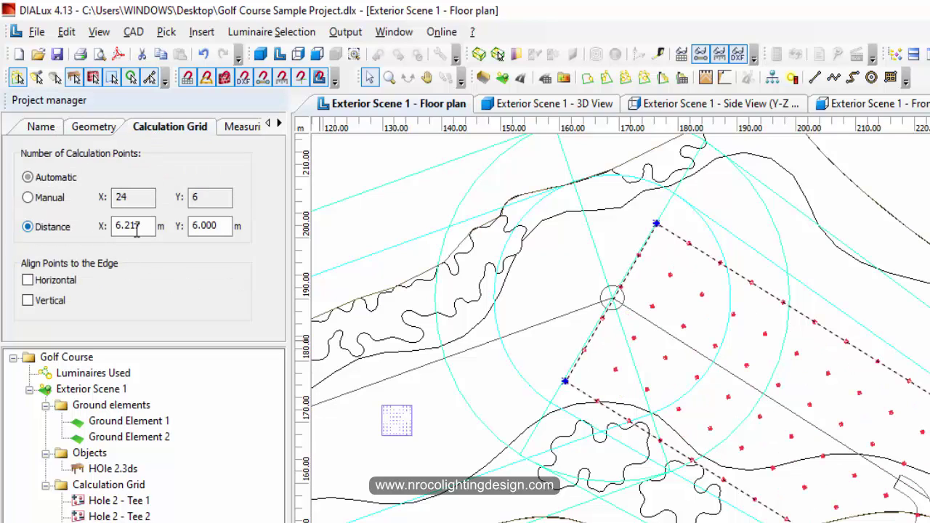
{"action": "left_click_drag", "start_coordinate": [149, 226], "coordinate": [104, 249]}
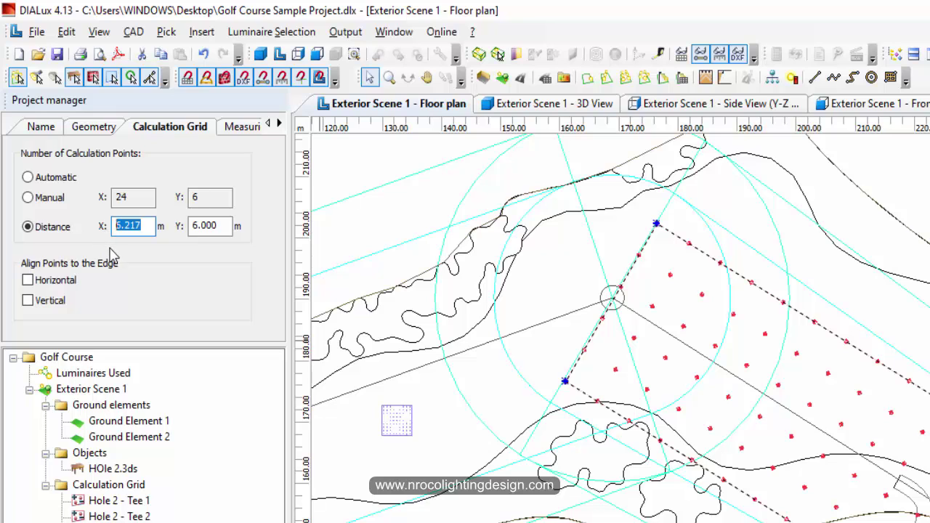
{"action": "type", "text": "5"}
{"action": "key", "text": "Tab"}
{"action": "type", "text": "5"}
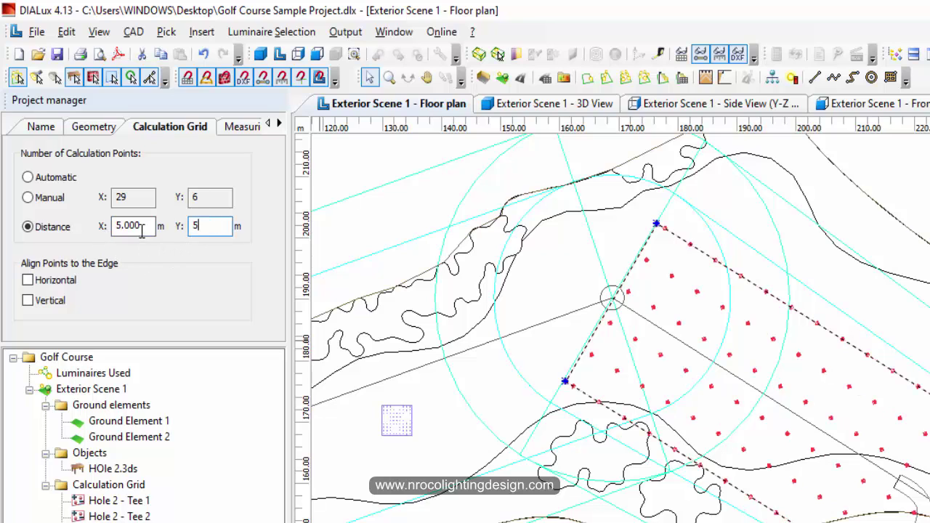
{"action": "left_click", "coordinate": [142, 226]}
Enable horizontal and vertical illuminance calculation for the Fairway 1 grid, with the vertical height set to 5 m
{"action": "left_click", "coordinate": [242, 127]}
{"action": "left_click", "coordinate": [278, 123]}
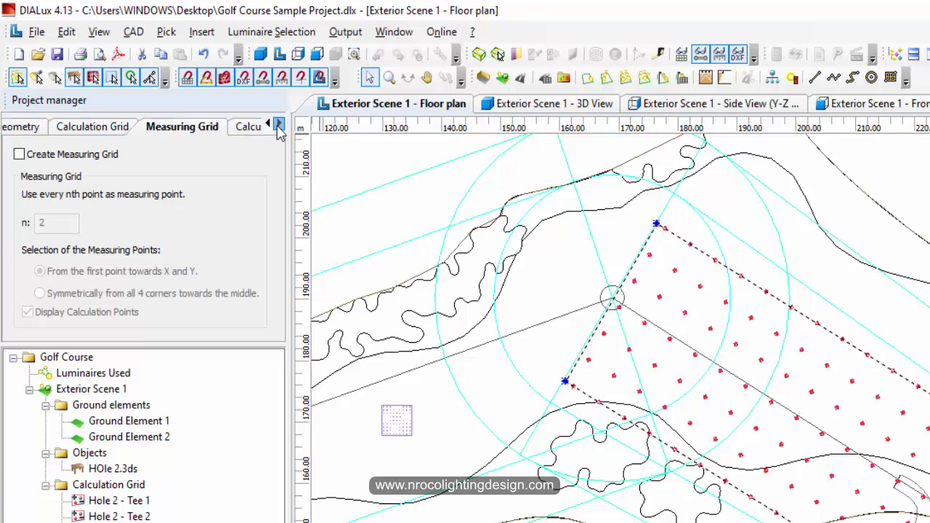
{"action": "left_click", "coordinate": [279, 122]}
{"action": "left_click", "coordinate": [223, 130]}
{"action": "left_click", "coordinate": [24, 194]}
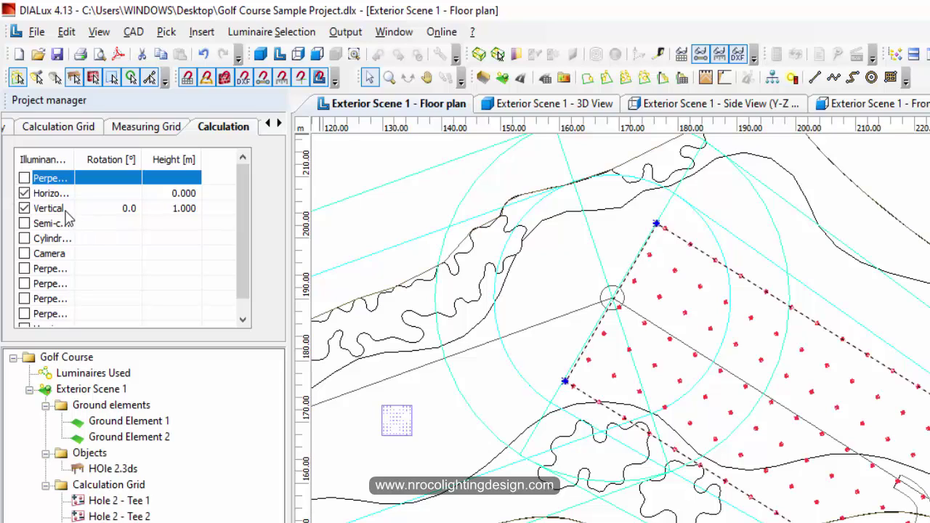
{"action": "left_click", "coordinate": [175, 214]}
{"action": "left_click", "coordinate": [174, 208]}
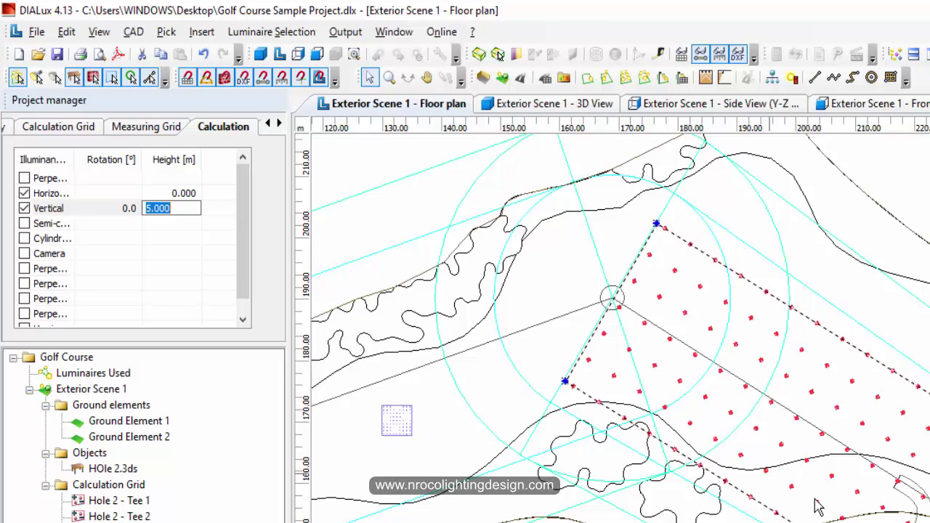
{"action": "left_click", "coordinate": [52, 208]}
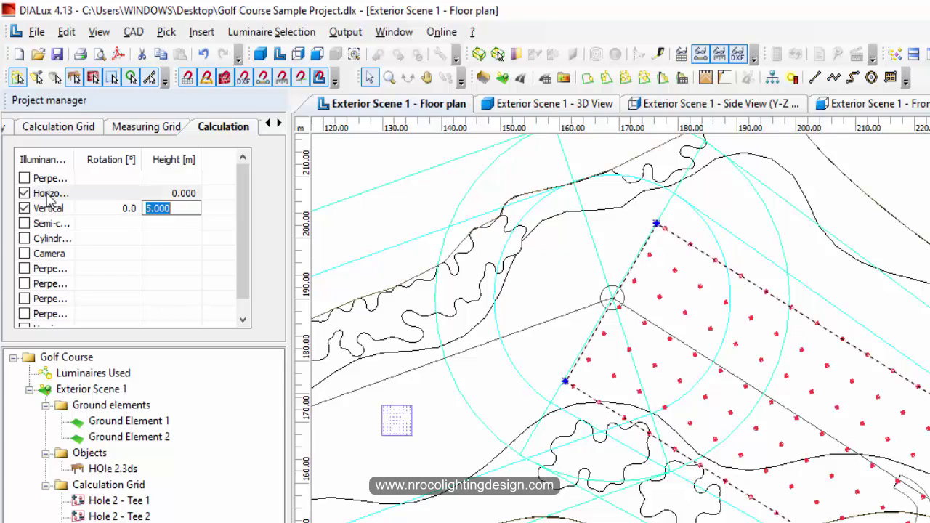
{"action": "left_click", "coordinate": [167, 210]}
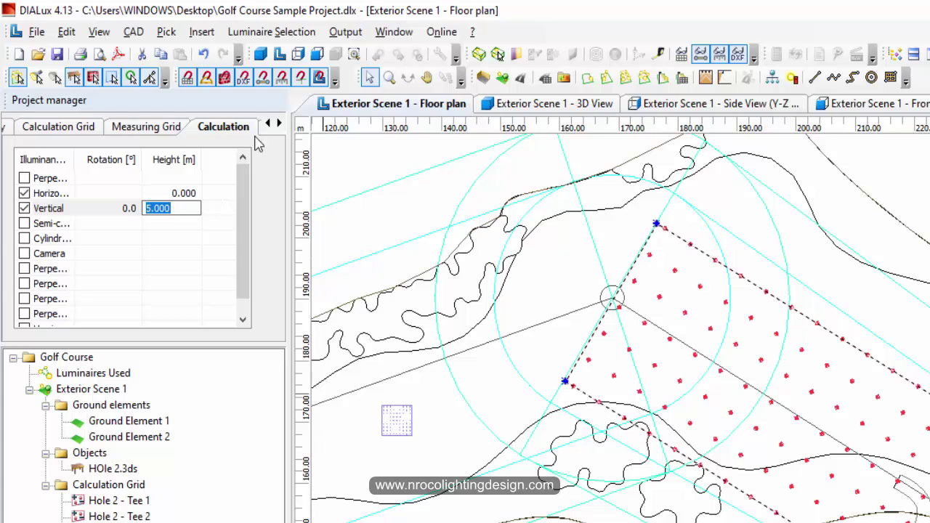
Turn on value display for the Fairway 1 grid and set its real-time calculation to vertical illuminance
{"action": "left_click", "coordinate": [279, 125]}
{"action": "left_click", "coordinate": [213, 131]}
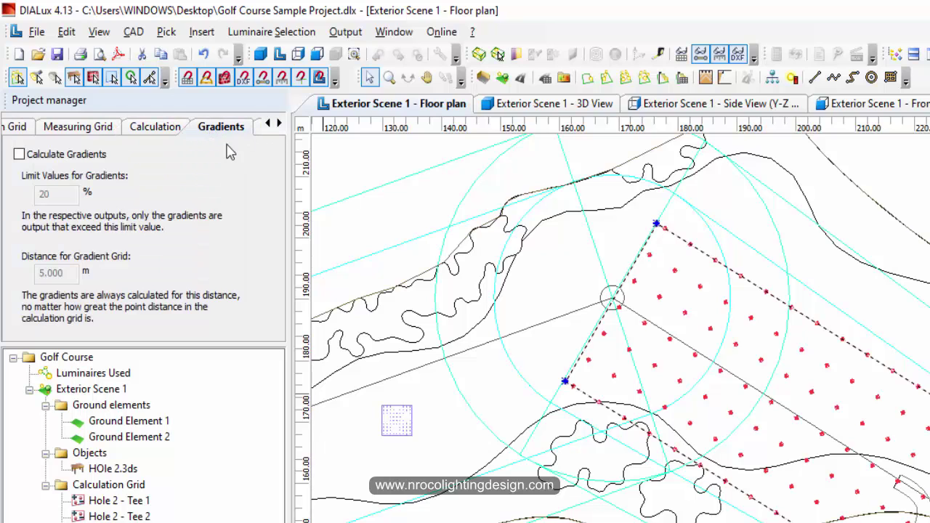
{"action": "left_click", "coordinate": [279, 125]}
{"action": "left_click", "coordinate": [206, 126]}
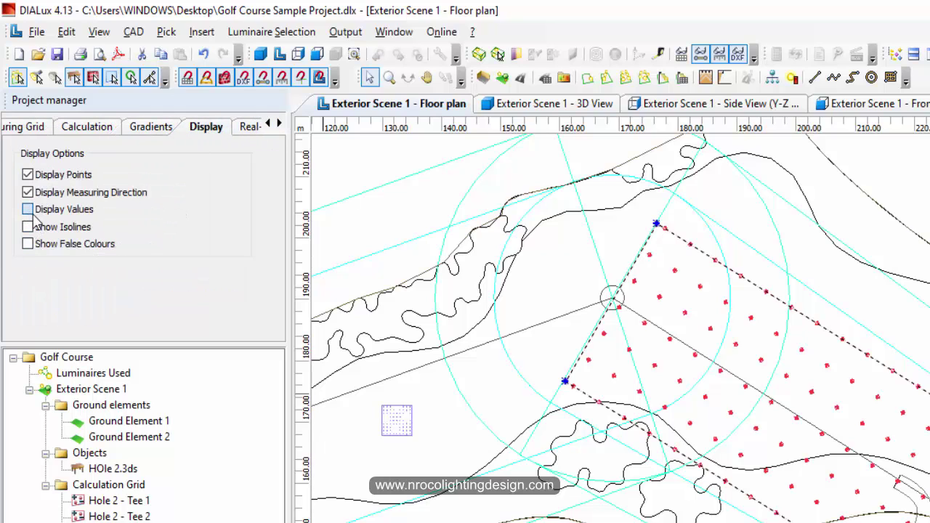
{"action": "left_click", "coordinate": [279, 125]}
{"action": "left_click", "coordinate": [212, 132]}
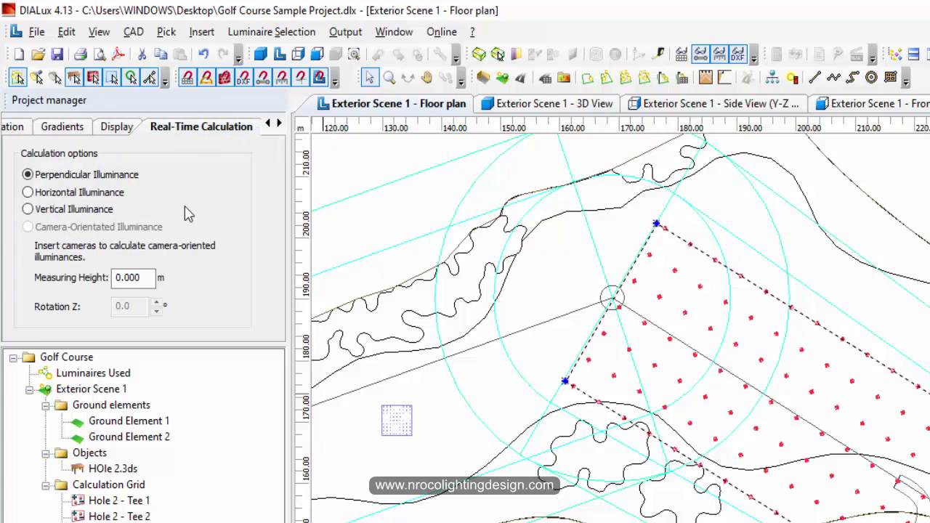
{"action": "left_click", "coordinate": [26, 210]}
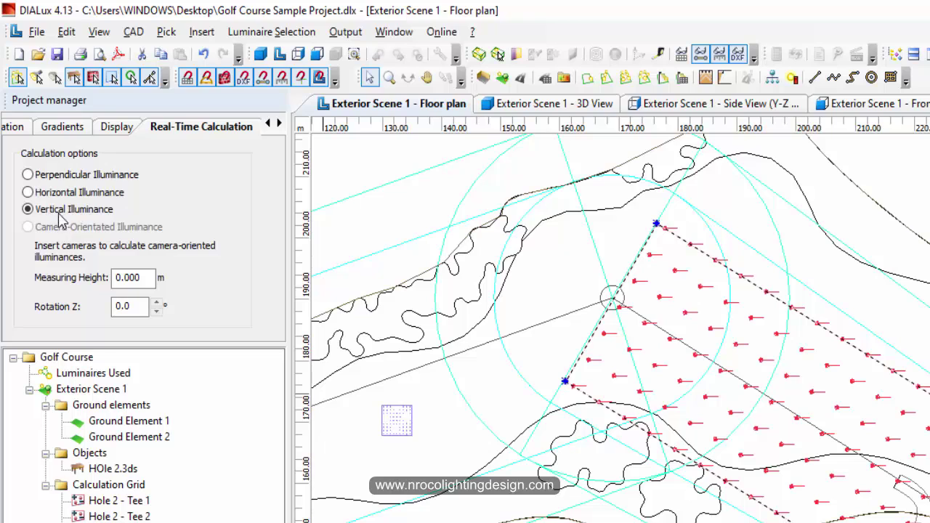
Examine the direction of the vertical measuring arrows along the Fairway 1 grid relative to the hole's centreline
{"action": "middle_click_drag", "start_coordinate": [485, 335], "coordinate": [419, 280]}
{"action": "scroll", "coordinate": [842, 435], "scroll_direction": "up", "scroll_amount": 2}
{"action": "middle_click_drag", "start_coordinate": [901, 489], "coordinate": [845, 446]}
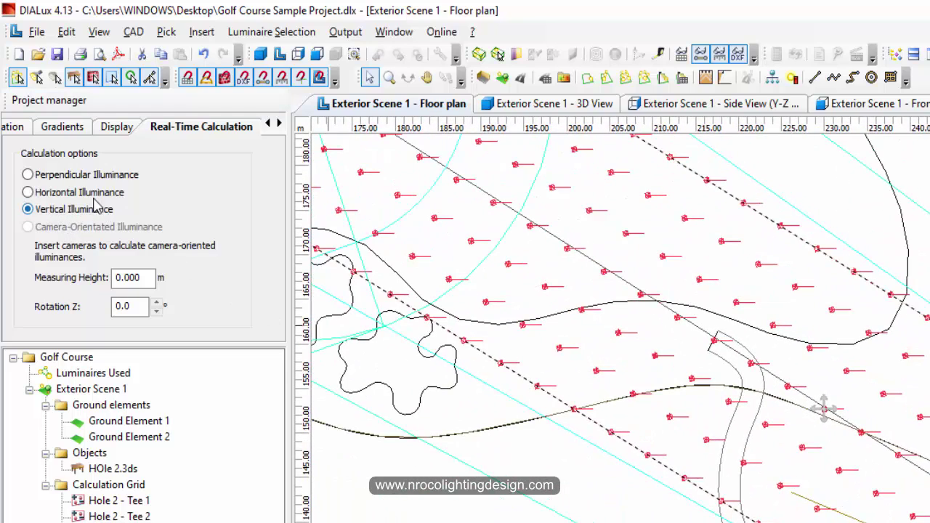
{"action": "middle_click_drag", "start_coordinate": [644, 376], "coordinate": [790, 515]}
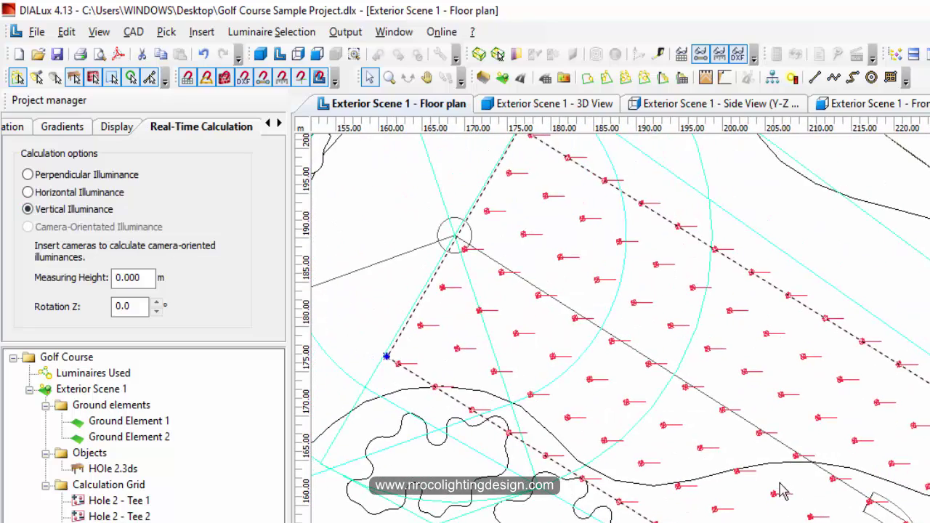
{"action": "scroll", "coordinate": [765, 455], "scroll_direction": "up", "scroll_amount": 1}
{"action": "scroll", "coordinate": [784, 413], "scroll_direction": "up", "scroll_amount": 3}
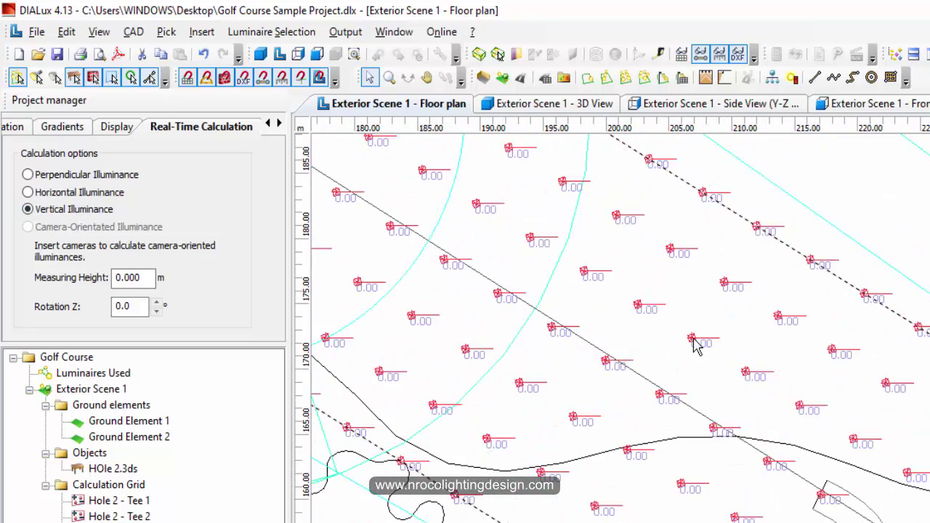
{"action": "scroll", "coordinate": [706, 349], "scroll_direction": "down", "scroll_amount": 3}
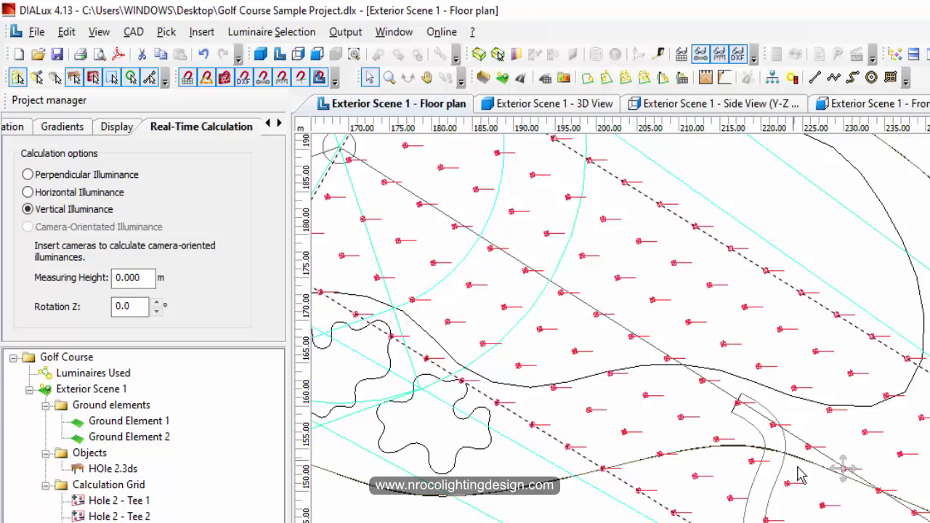
{"action": "scroll", "coordinate": [840, 520], "scroll_direction": "up", "scroll_amount": 2}
{"action": "middle_click_drag", "start_coordinate": [840, 522], "coordinate": [683, 421]}
{"action": "scroll", "coordinate": [681, 420], "scroll_direction": "up", "scroll_amount": 2}
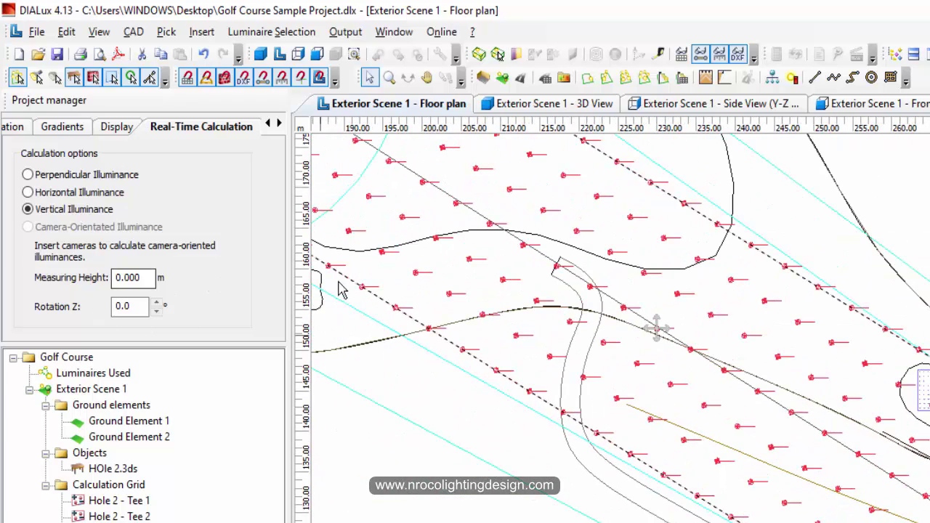
{"action": "middle_click_drag", "start_coordinate": [494, 326], "coordinate": [575, 391]}
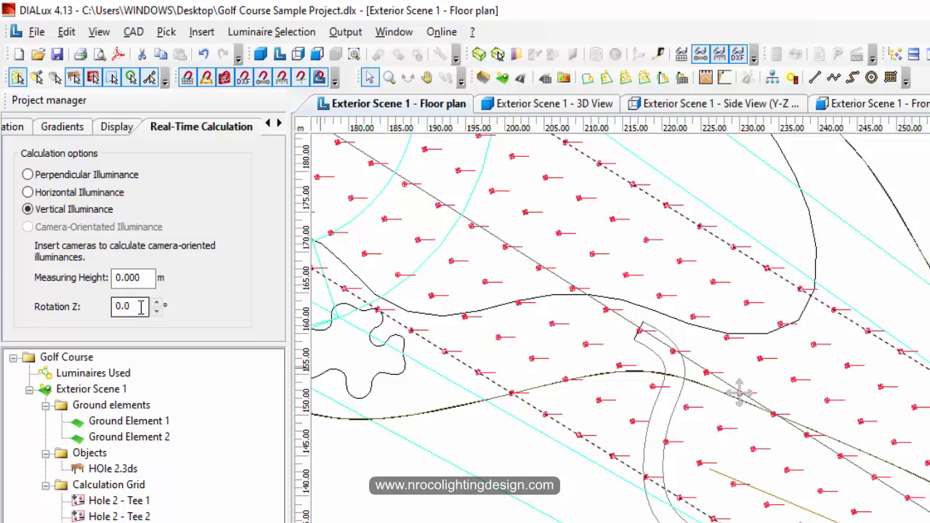
Set the Z rotation of the Fairway 1 grid's real-time vertical illuminance to 330° to follow the centreline
{"action": "left_click_drag", "start_coordinate": [138, 305], "coordinate": [81, 306]}
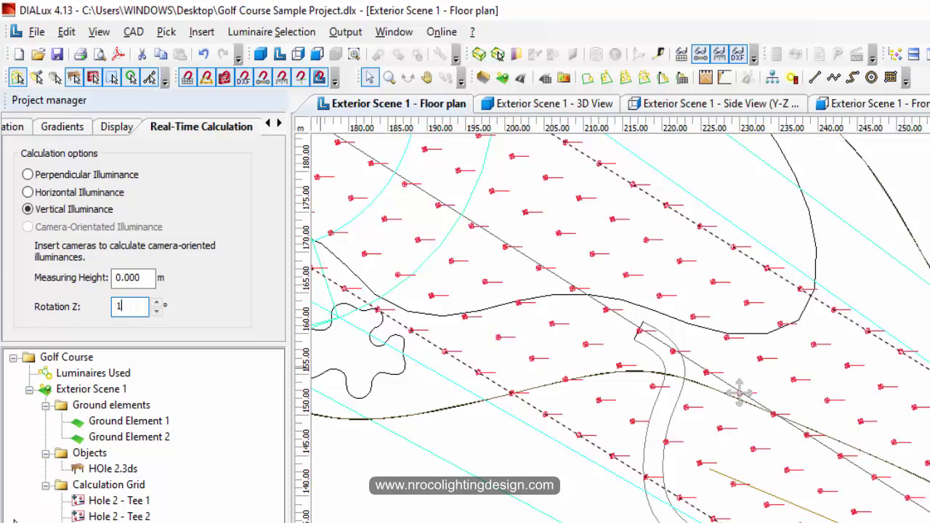
{"action": "key", "text": "Return"}
{"action": "type", "text": "335"}
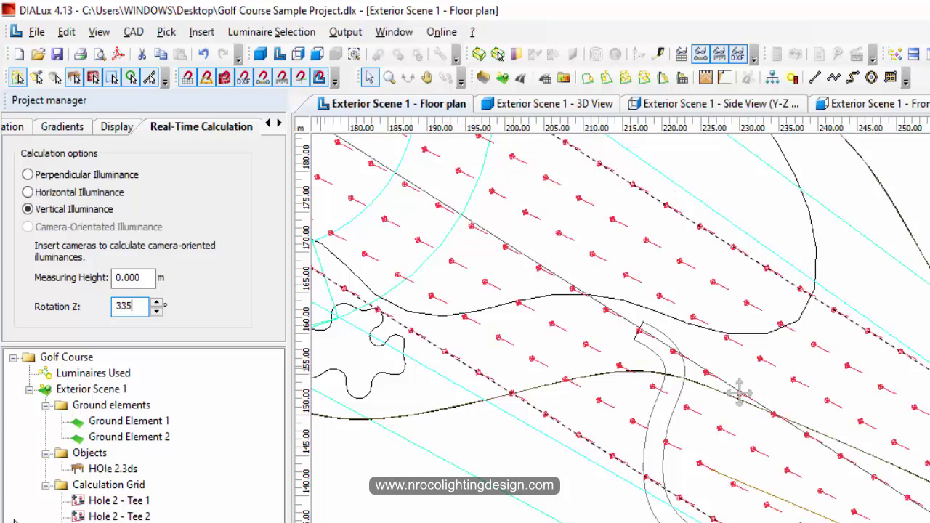
{"action": "key", "text": "Return"}
{"action": "type", "text": "330"}
{"action": "key", "text": "Return"}
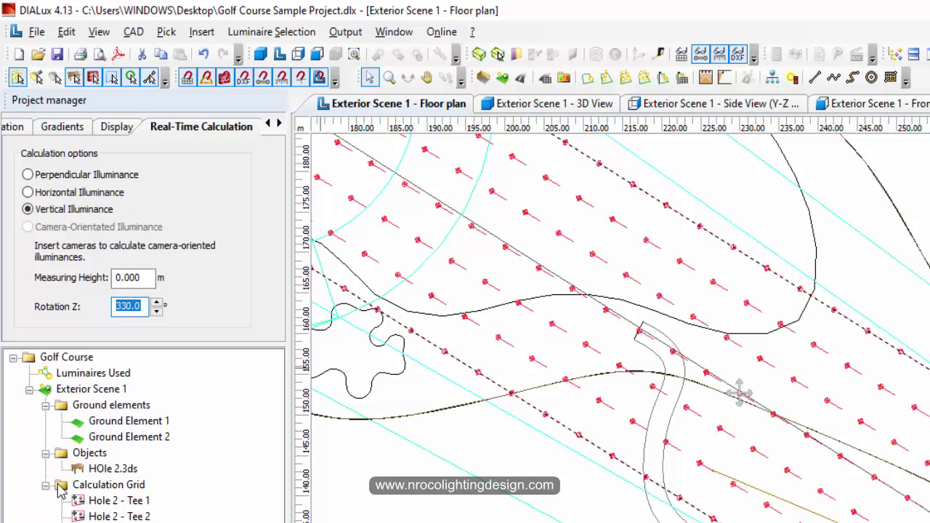
Open the rotation of the Fairway 1 grid's vertical illuminance calculation for editing
{"action": "middle_click_drag", "start_coordinate": [456, 416], "coordinate": [607, 496]}
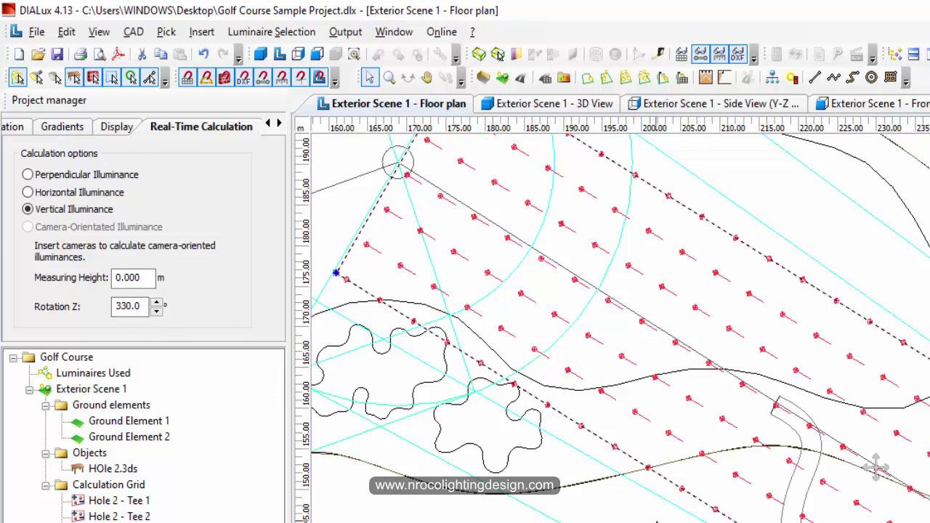
{"action": "scroll", "coordinate": [618, 494], "scroll_direction": "up", "scroll_amount": 3}
{"action": "middle_click_drag", "start_coordinate": [923, 520], "coordinate": [836, 150]}
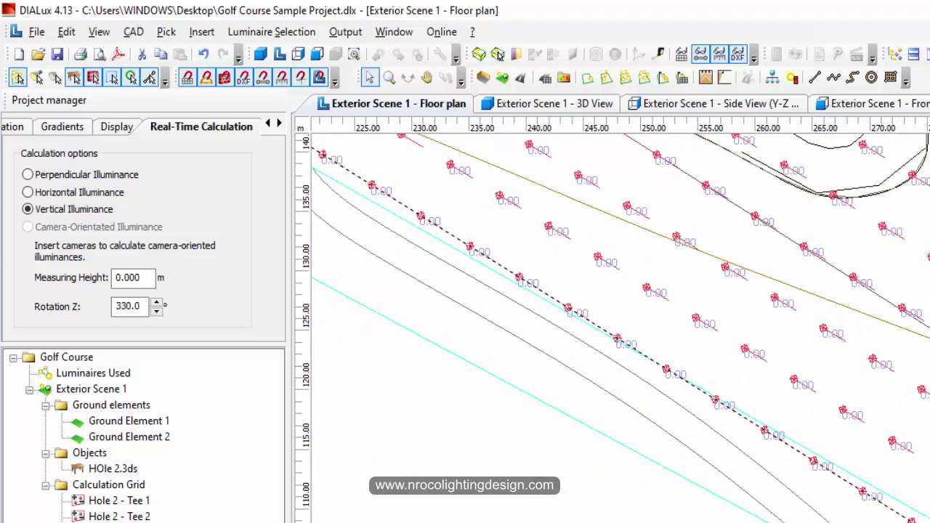
{"action": "scroll", "coordinate": [621, 328], "scroll_direction": "up", "scroll_amount": 3}
{"action": "scroll", "coordinate": [701, 267], "scroll_direction": "down", "scroll_amount": 8}
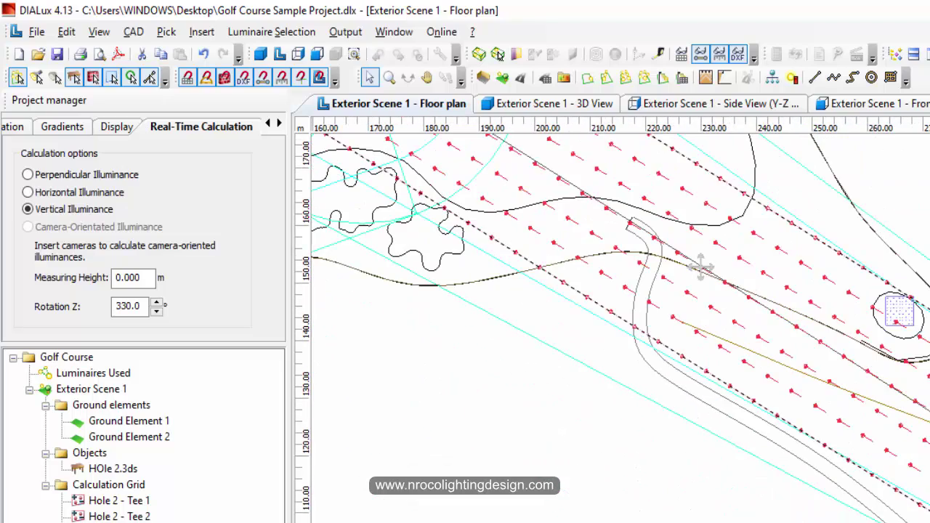
{"action": "middle_click_drag", "start_coordinate": [700, 267], "coordinate": [929, 518]}
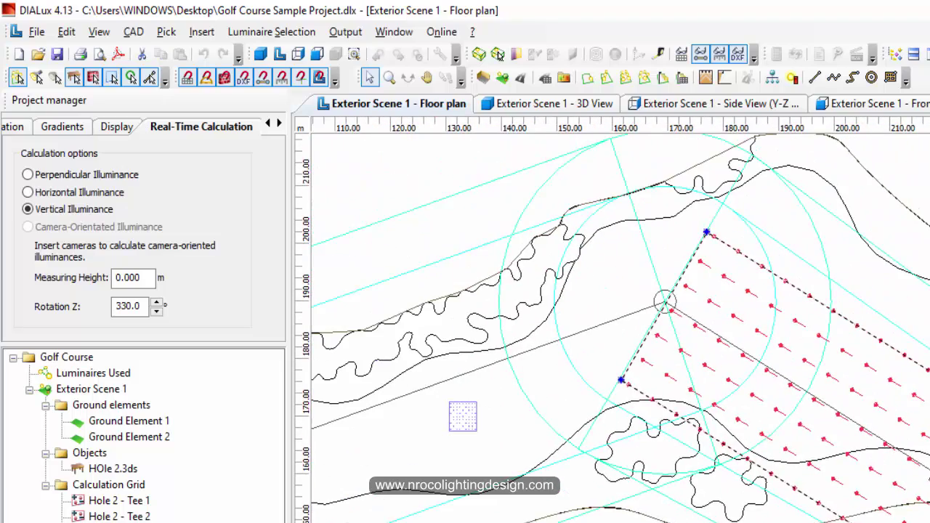
{"action": "left_click", "coordinate": [56, 124]}
{"action": "left_click", "coordinate": [15, 130]}
{"action": "left_click", "coordinate": [131, 210]}
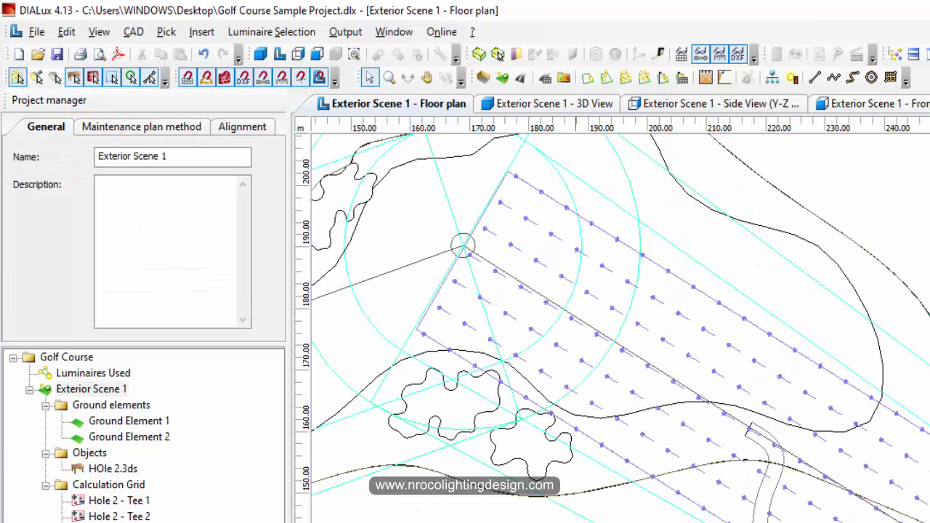
Examine the Fairway 1 grid's point values and its minimum, maximum and average illuminance summary on the floor plan
{"action": "mouse_move", "coordinate": [450, 305]}
{"action": "middle_mouse_down"}
{"action": "mouse_move", "coordinate": [494, 299]}
{"action": "mouse_move", "coordinate": [611, 378]}
{"action": "mouse_move", "coordinate": [692, 377]}
{"action": "middle_mouse_up"}
{"action": "scroll", "coordinate": [611, 377], "scroll_direction": "down", "scroll_amount": 3}
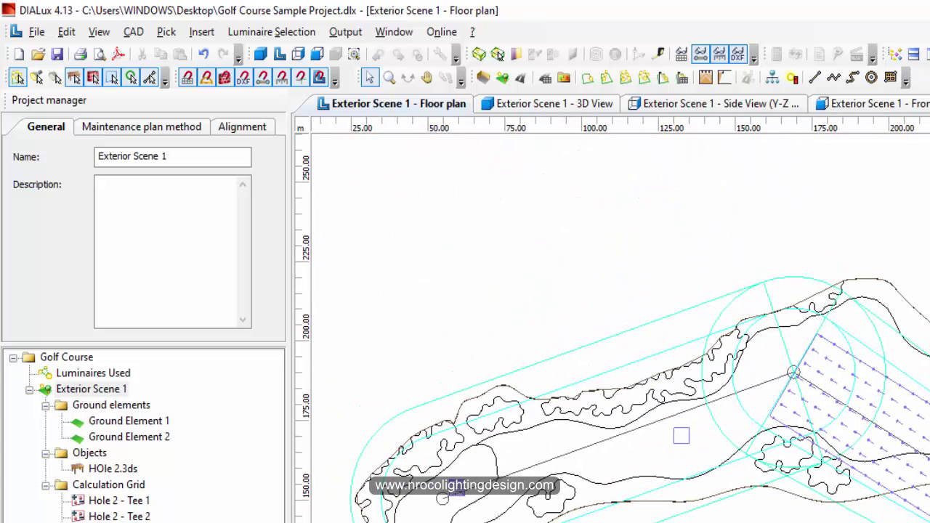
{"action": "scroll", "coordinate": [839, 456], "scroll_direction": "up", "scroll_amount": 12}
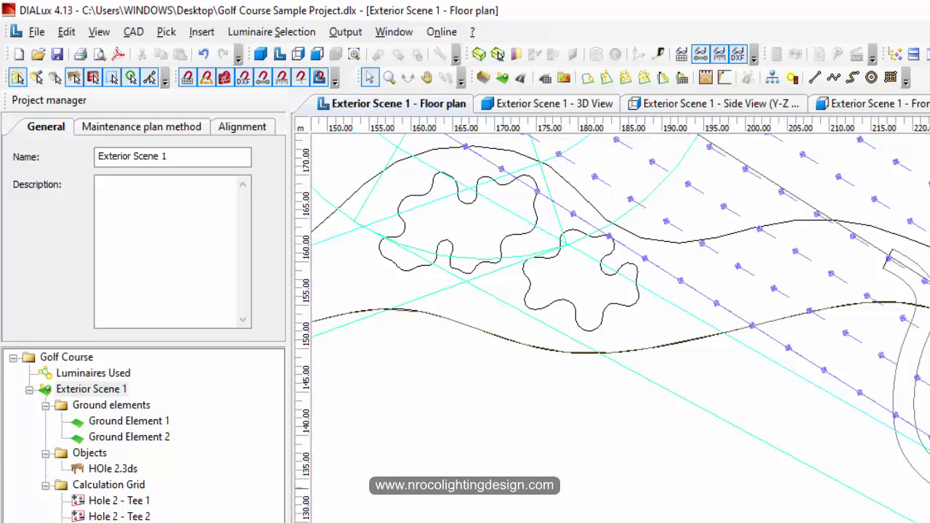
{"action": "middle_click_drag", "start_coordinate": [726, 372], "coordinate": [929, 480]}
{"action": "scroll", "coordinate": [923, 516], "scroll_direction": "down", "scroll_amount": 6}
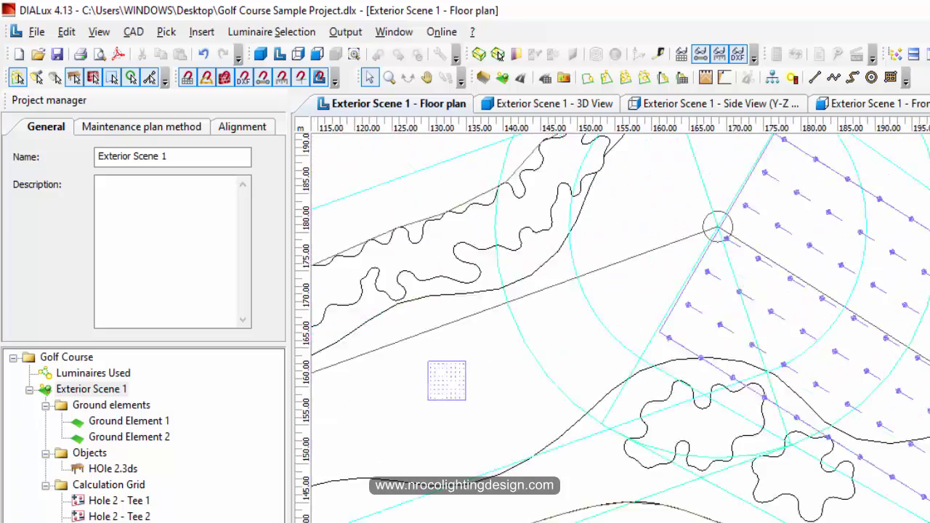
{"action": "scroll", "coordinate": [662, 498], "scroll_direction": "up", "scroll_amount": 6}
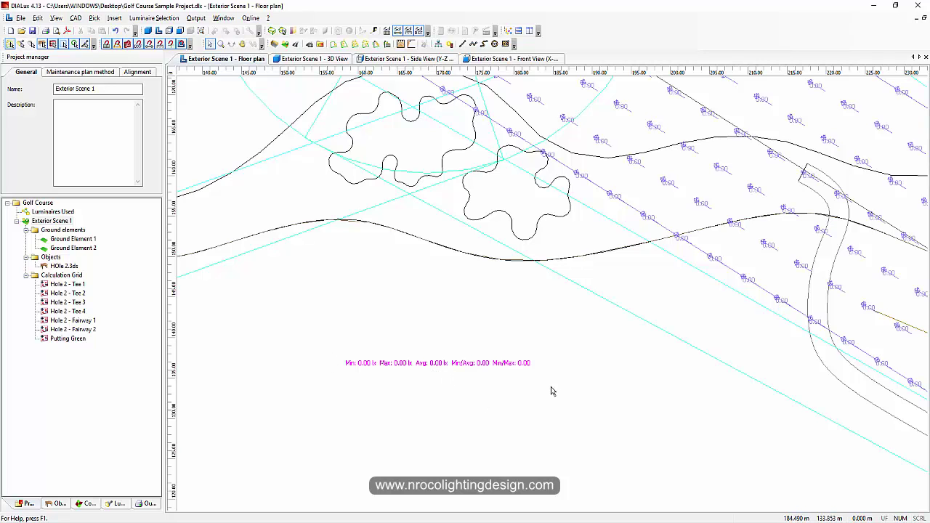
{"action": "scroll", "coordinate": [372, 332], "scroll_direction": "up", "scroll_amount": 3}
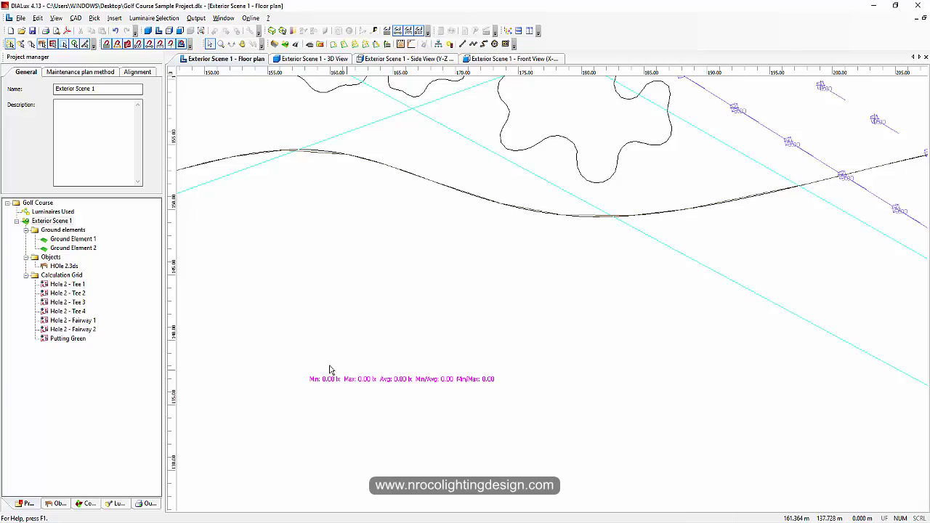
{"action": "scroll", "coordinate": [512, 396], "scroll_direction": "down", "scroll_amount": 4}
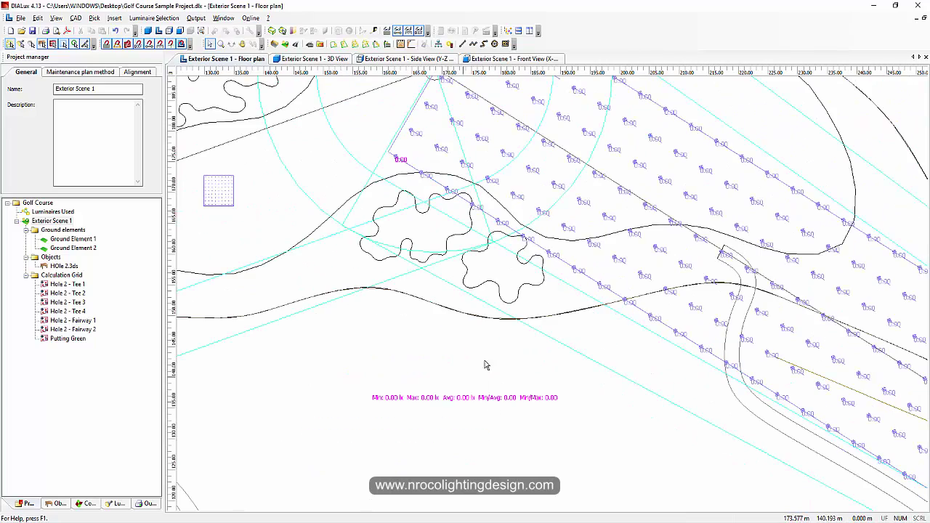
{"action": "scroll", "coordinate": [436, 403], "scroll_direction": "up", "scroll_amount": 3}
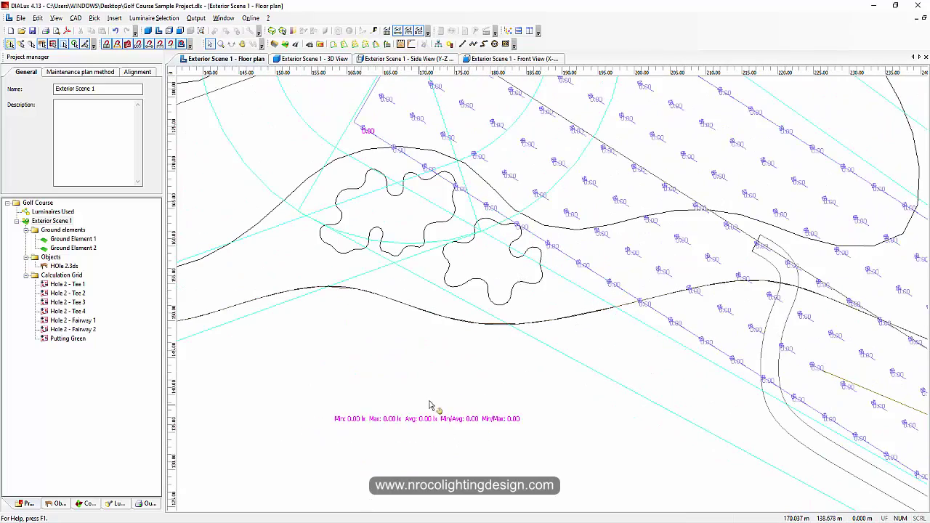
{"action": "scroll", "coordinate": [557, 381], "scroll_direction": "down", "scroll_amount": 2}
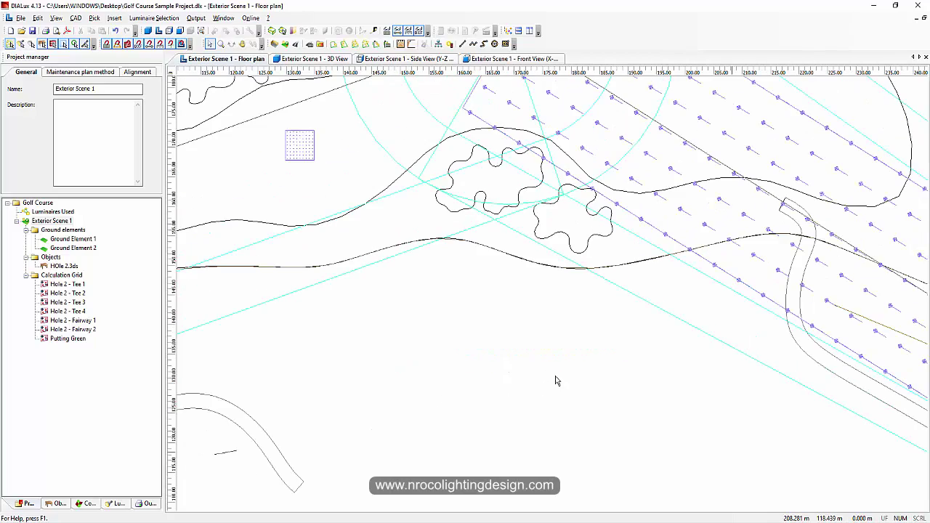
Enlarge the Fairway 2 calculation grid to about 44.24 m by 18.66 m on the fairway leg leading to the green
{"action": "scroll", "coordinate": [536, 372], "scroll_direction": "up", "scroll_amount": 1}
{"action": "scroll", "coordinate": [533, 370], "scroll_direction": "down", "scroll_amount": 3}
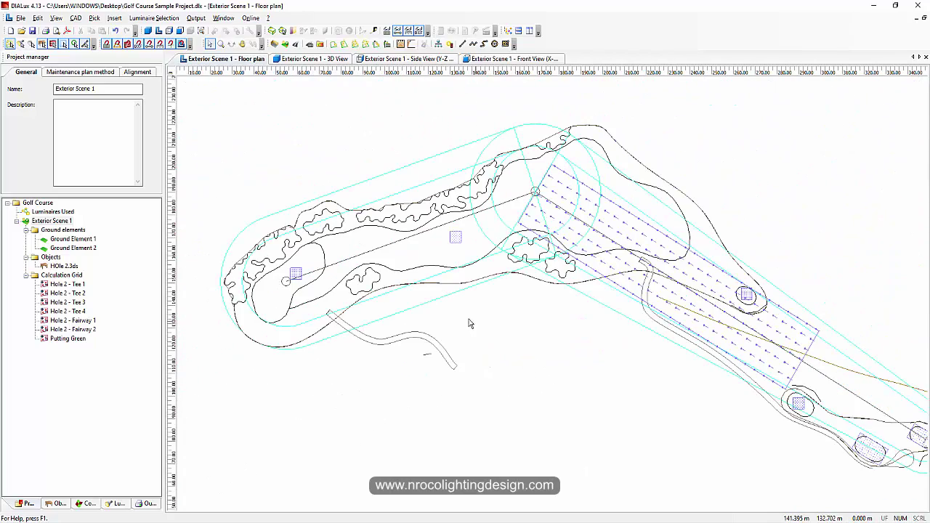
{"action": "scroll", "coordinate": [428, 247], "scroll_direction": "up", "scroll_amount": 2}
{"action": "left_click", "coordinate": [412, 212]}
{"action": "left_click_drag", "start_coordinate": [420, 216], "coordinate": [385, 193]}
{"action": "scroll", "coordinate": [382, 193], "scroll_direction": "up", "scroll_amount": 2}
{"action": "left_click_drag", "start_coordinate": [312, 140], "coordinate": [442, 138]}
{"action": "middle_click_drag", "start_coordinate": [326, 152], "coordinate": [435, 247]}
{"action": "left_click_drag", "start_coordinate": [397, 236], "coordinate": [390, 309]}
Rotate the Fairway 2 grid freehand to about 20° and centre it on the centreline at about X 122 m, Y 174.1 m
{"action": "right_click", "coordinate": [447, 256]}
{"action": "left_click", "coordinate": [469, 270]}
{"action": "left_click_drag", "start_coordinate": [485, 270], "coordinate": [416, 263]}
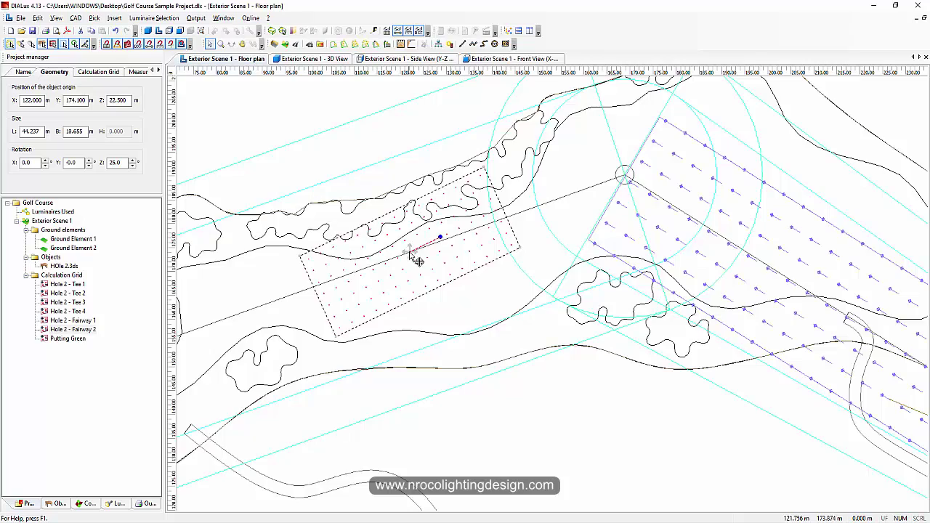
{"action": "scroll", "coordinate": [416, 263], "scroll_direction": "up", "scroll_amount": 3}
{"action": "scroll", "coordinate": [523, 322], "scroll_direction": "up", "scroll_amount": 2}
{"action": "left_click_drag", "start_coordinate": [560, 315], "coordinate": [581, 317]}
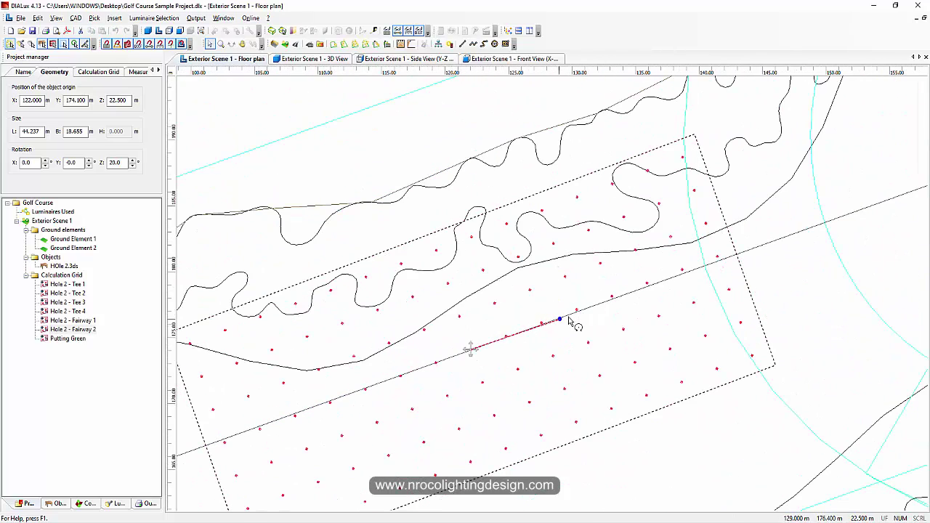
Fine-tune the Fairway 2 grid's Z rotation to 19° so that it runs parallel to the centreline
{"action": "double_click", "coordinate": [121, 162]}
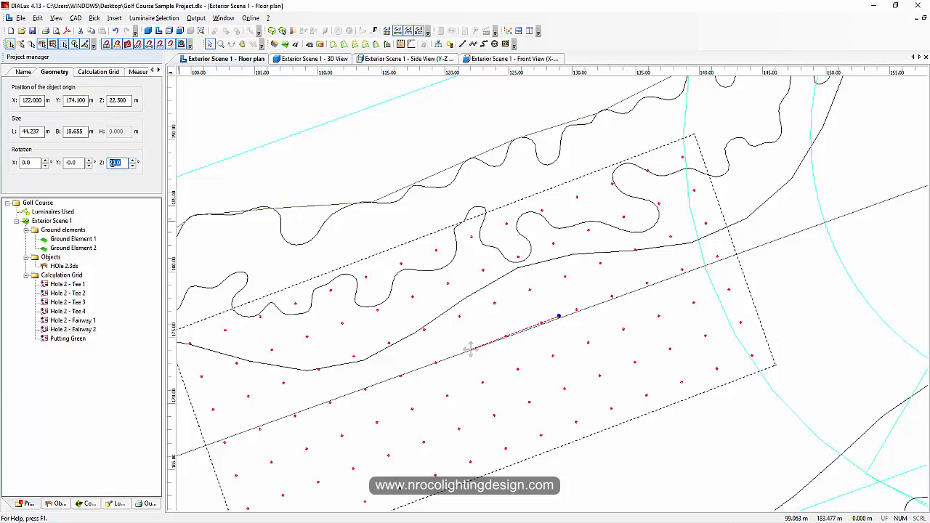
{"action": "type", "text": "1"}
{"action": "key", "text": "Return"}
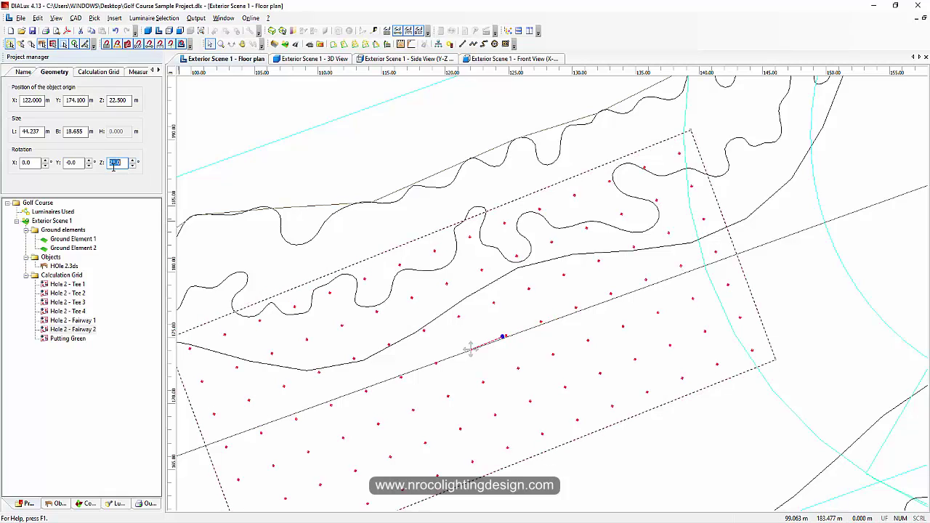
{"action": "type", "text": "22"}
{"action": "key", "text": "Return"}
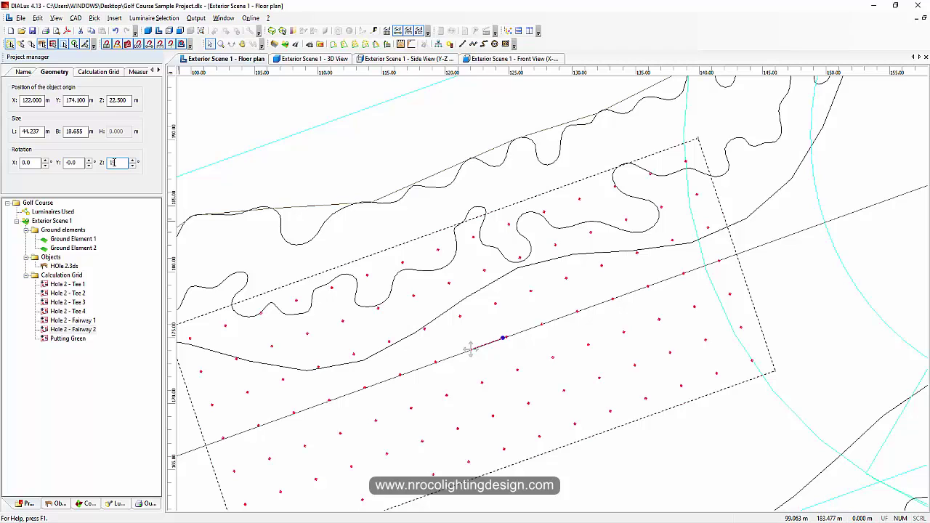
{"action": "scroll", "coordinate": [685, 233], "scroll_direction": "down", "scroll_amount": 4}
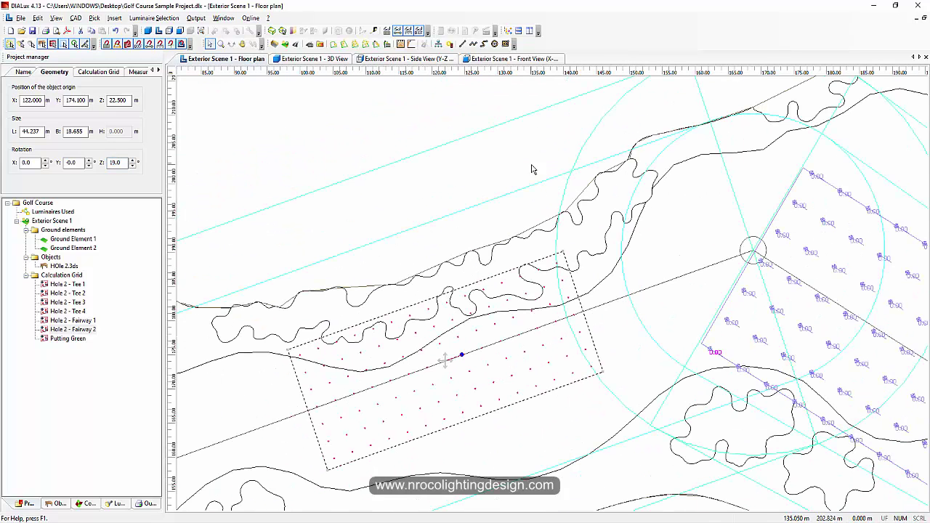
Stretch the Fairway 2 grid at both ends to about 100.44 m, from the centreline's turning point to the edge of the green
{"action": "left_click", "coordinate": [590, 317]}
{"action": "left_click", "coordinate": [581, 311]}
{"action": "left_click_drag", "start_coordinate": [597, 322], "coordinate": [751, 255]}
{"action": "middle_click_drag", "start_coordinate": [482, 345], "coordinate": [699, 226]}
{"action": "scroll", "coordinate": [699, 226], "scroll_direction": "down", "scroll_amount": 4}
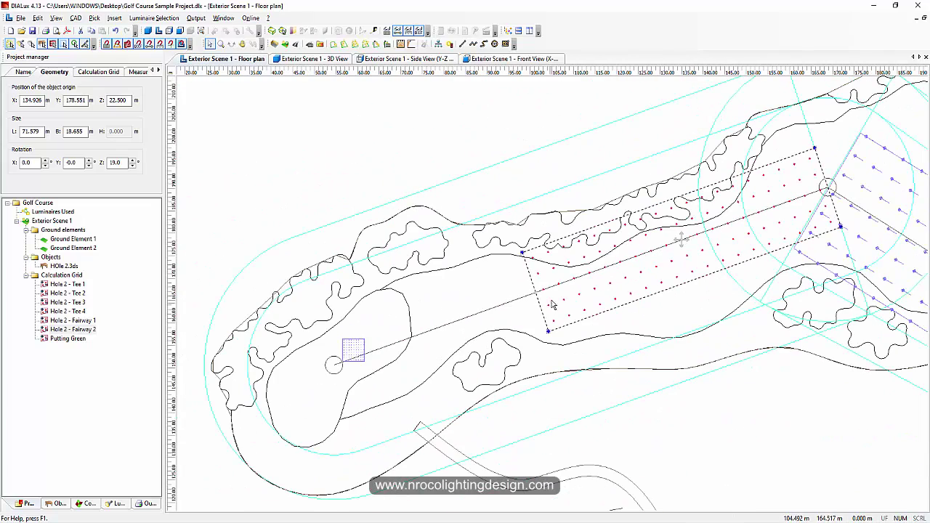
{"action": "left_click_drag", "start_coordinate": [537, 296], "coordinate": [419, 333]}
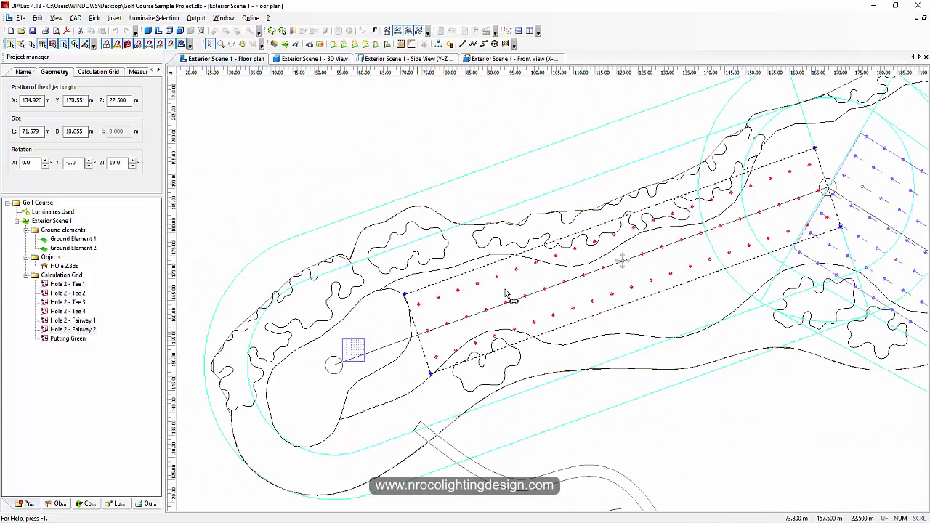
Set the Fairway 2 grid's width to 30 m
{"action": "left_click", "coordinate": [23, 71]}
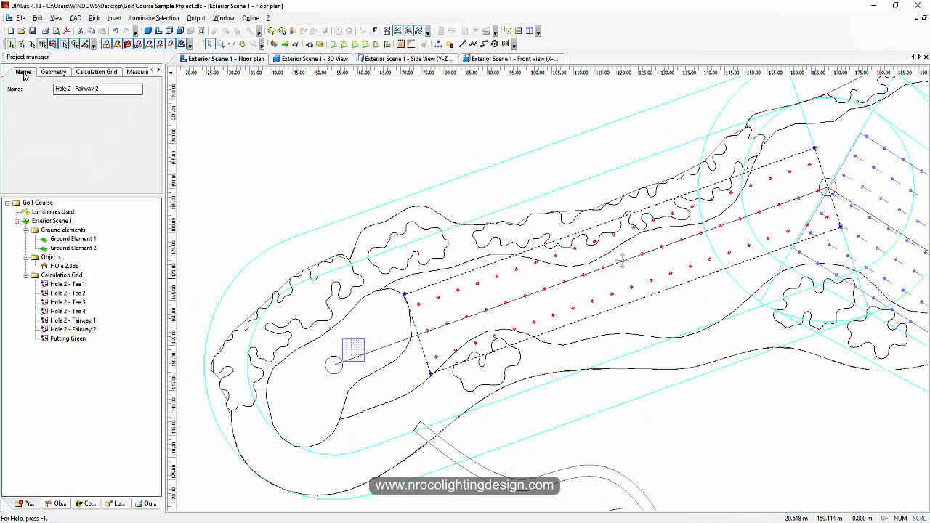
{"action": "left_click", "coordinate": [62, 71]}
{"action": "double_click", "coordinate": [85, 131]}
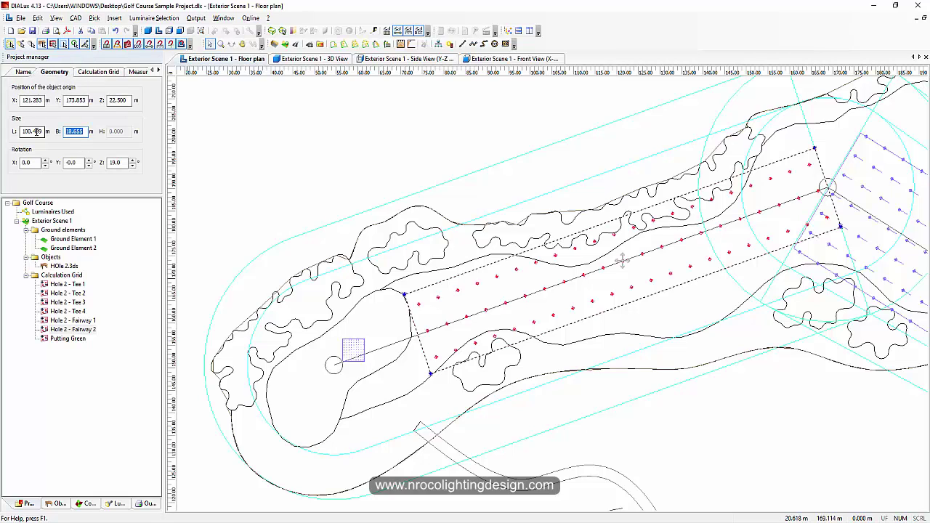
{"action": "key", "text": "Return"}
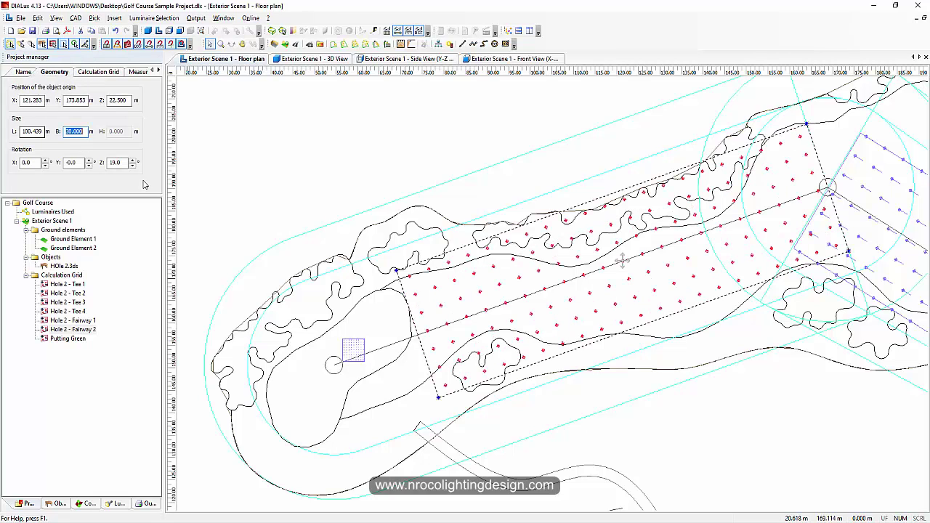
Define the Fairway 2 grid's calculation points by distance, with 5 m spacing in both X and Y
{"action": "left_click", "coordinate": [98, 73]}
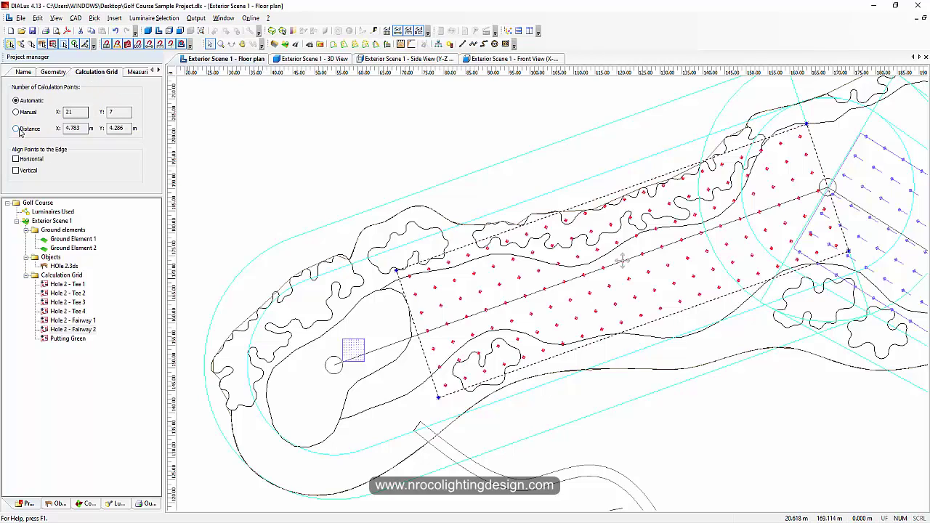
{"action": "left_click_drag", "start_coordinate": [84, 128], "coordinate": [50, 127]}
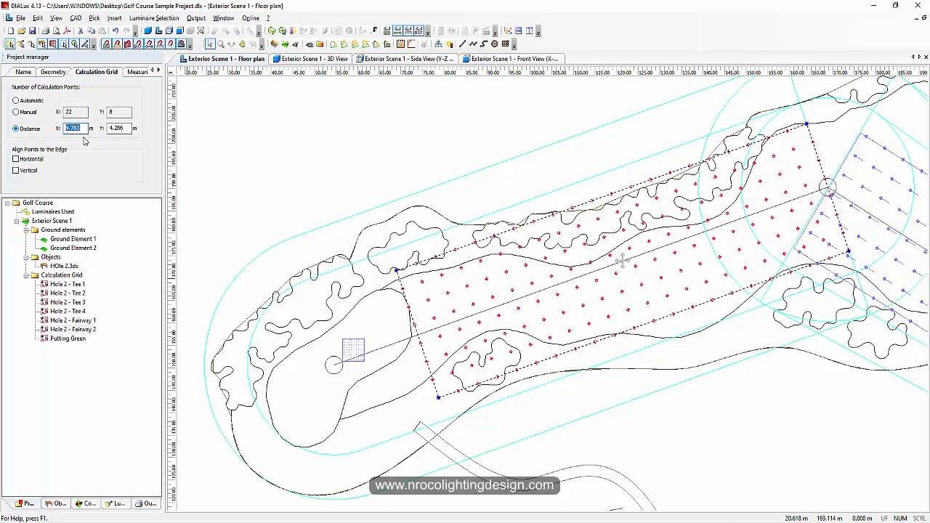
{"action": "left_click_drag", "start_coordinate": [124, 129], "coordinate": [79, 130]}
{"action": "type", "text": "5"}
{"action": "key", "text": "Return"}
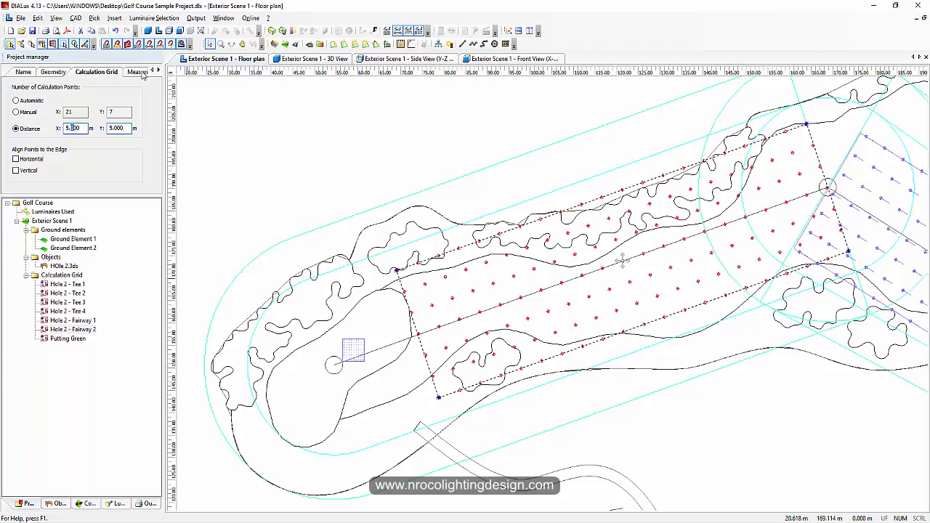
Calculate horizontal and vertical illuminance for the Fairway 2 grid and exclude perpendicular illuminance
{"action": "left_click", "coordinate": [138, 72]}
{"action": "left_click", "coordinate": [158, 70]}
{"action": "left_click", "coordinate": [128, 72]}
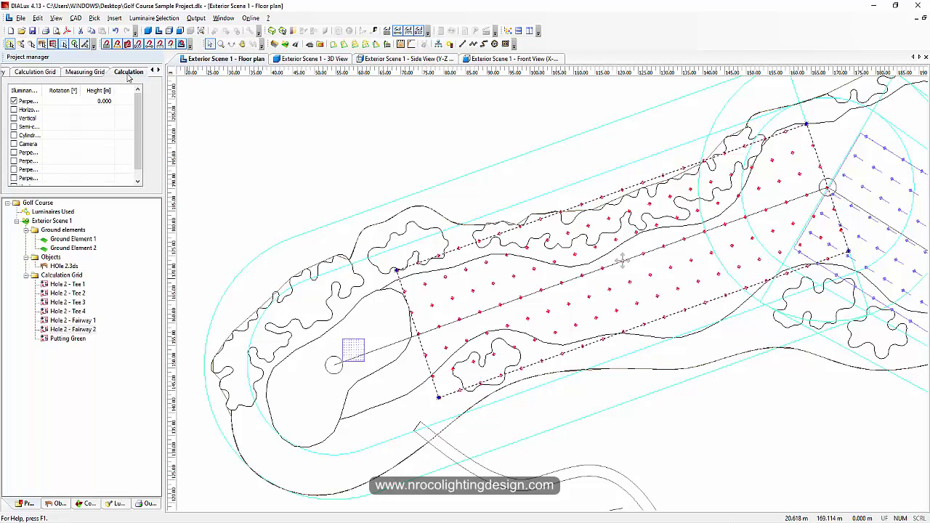
{"action": "left_click", "coordinate": [14, 110]}
{"action": "left_click", "coordinate": [14, 101]}
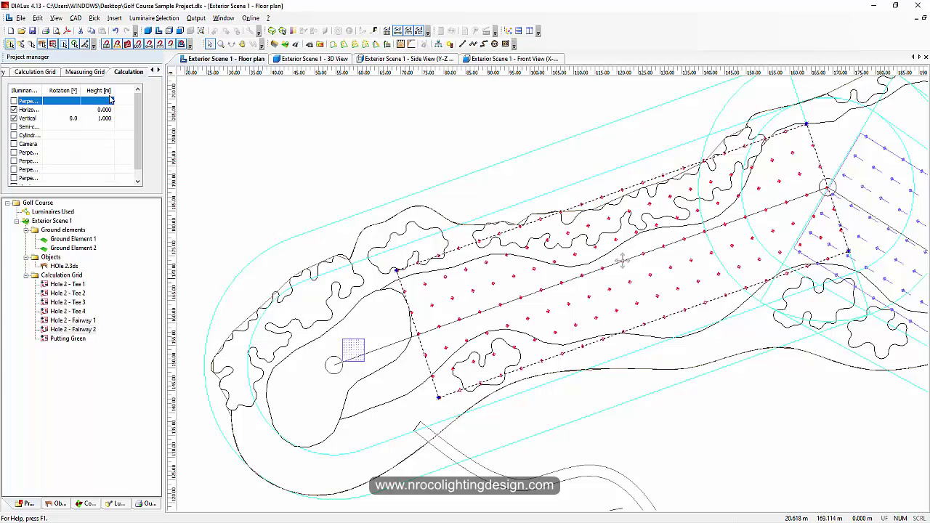
Display the Fairway 2 grid's measuring direction and values, and set its real-time calculation to vertical illuminance
{"action": "left_click", "coordinate": [158, 71]}
{"action": "left_click", "coordinate": [130, 72]}
{"action": "left_click", "coordinate": [157, 71]}
{"action": "left_click", "coordinate": [131, 72]}
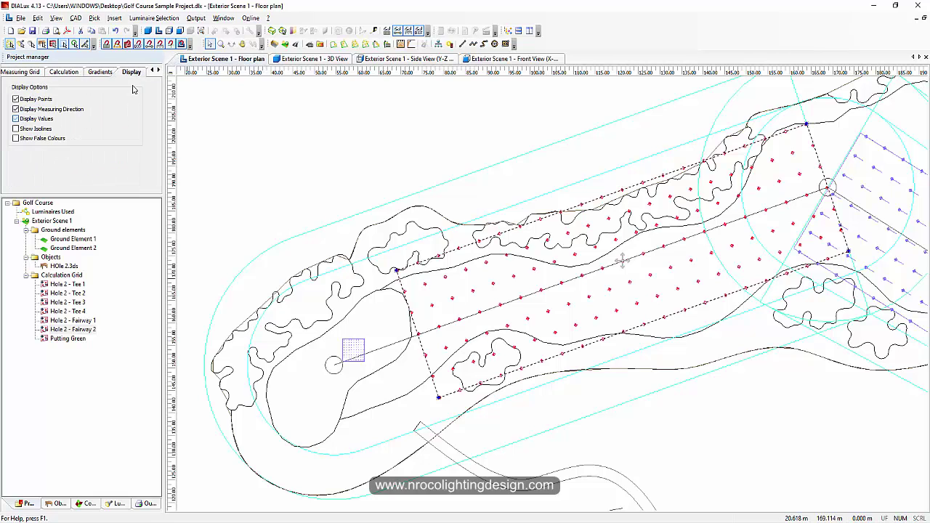
{"action": "left_click", "coordinate": [157, 70]}
{"action": "left_click", "coordinate": [116, 72]}
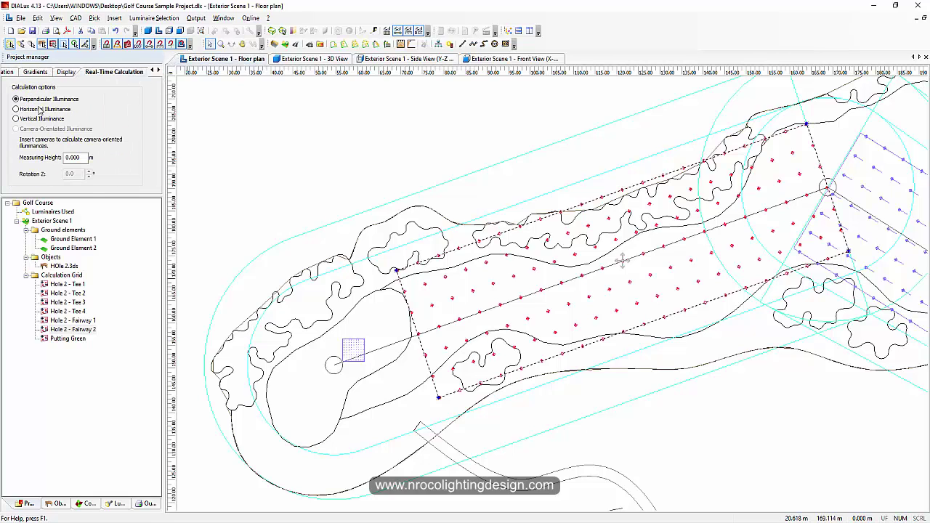
{"action": "left_click", "coordinate": [16, 119]}
Set the Z rotation of the Fairway 2 grid's real-time vertical illuminance to 19° to follow the centreline
{"action": "middle_click_drag", "start_coordinate": [509, 266], "coordinate": [418, 254]}
{"action": "scroll", "coordinate": [440, 231], "scroll_direction": "up", "scroll_amount": 2}
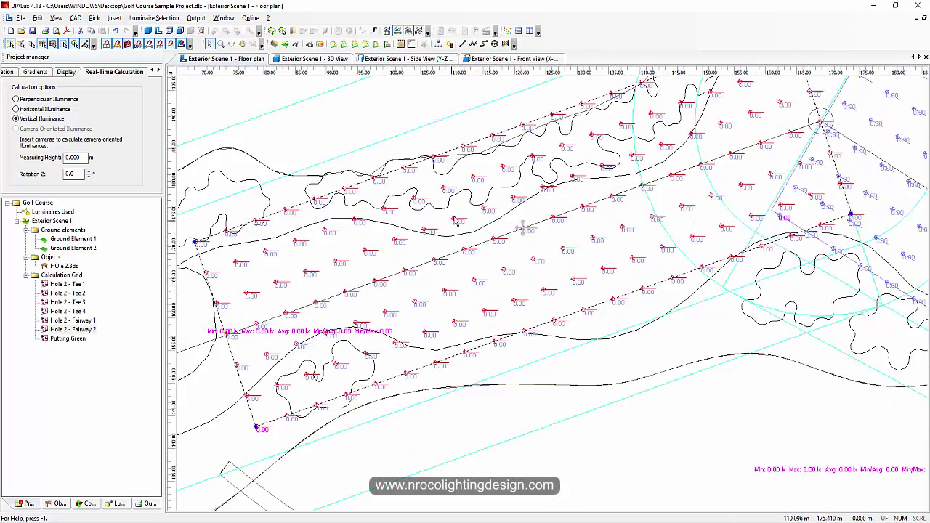
{"action": "middle_click_drag", "start_coordinate": [453, 219], "coordinate": [469, 277]}
{"action": "double_click", "coordinate": [67, 172]}
{"action": "type", "text": "5"}
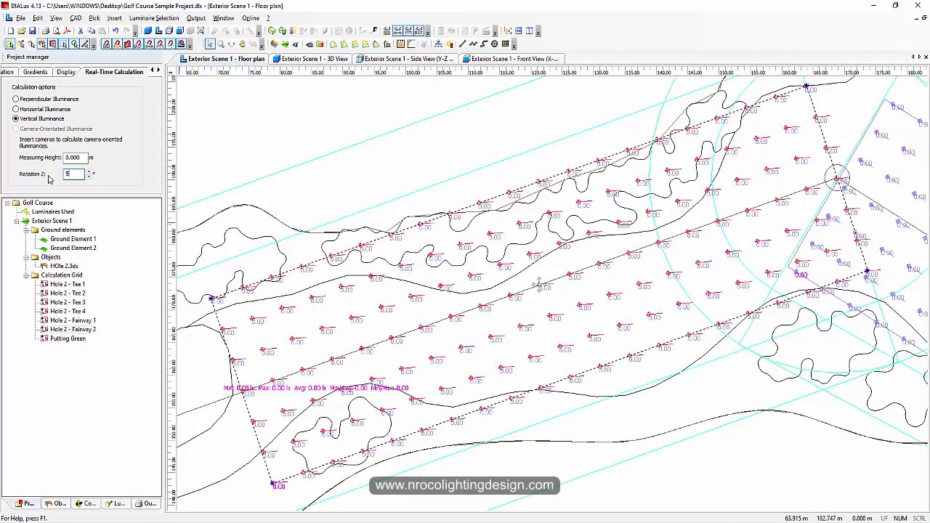
{"action": "key", "text": "Return"}
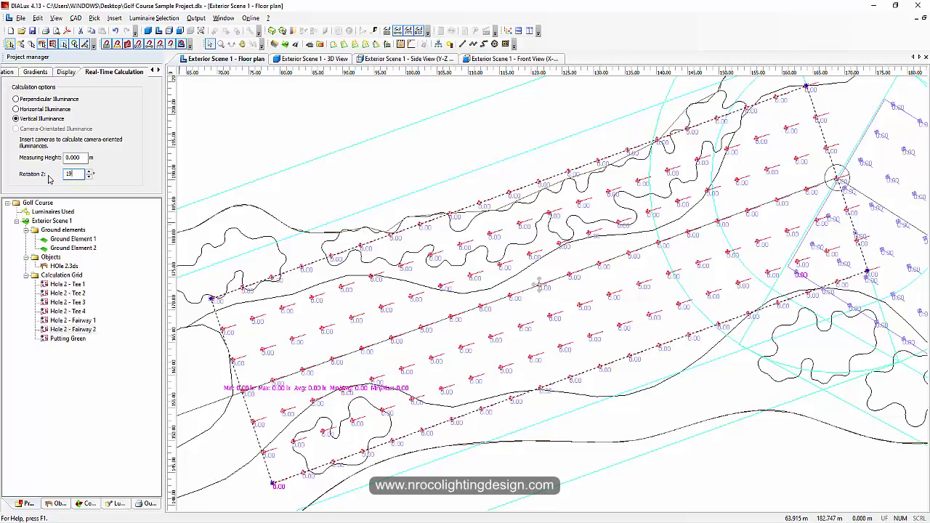
{"action": "key", "text": "Return"}
Examine the measuring directions and coverage of both fairway grids where they meet at the centreline's turning point
{"action": "middle_click_drag", "start_coordinate": [552, 251], "coordinate": [627, 277]}
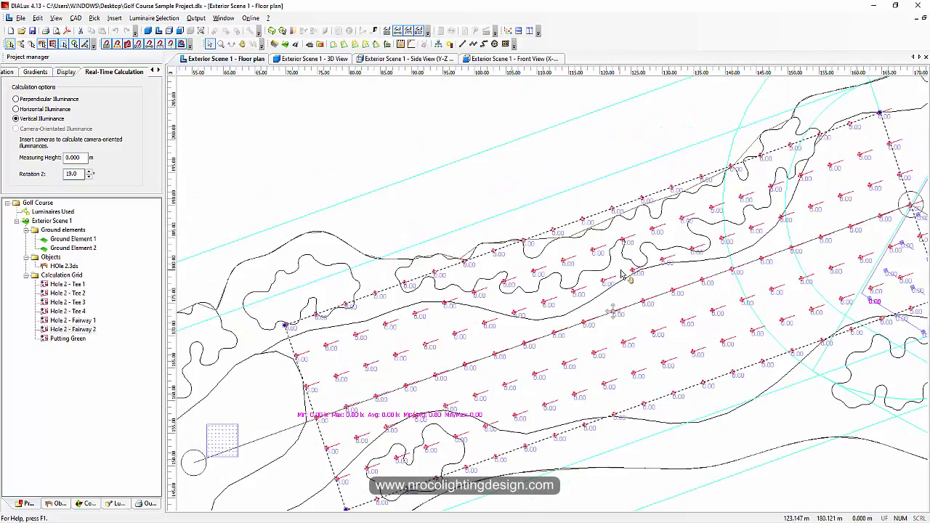
{"action": "scroll", "coordinate": [434, 271], "scroll_direction": "down", "scroll_amount": 5}
{"action": "middle_click_drag", "start_coordinate": [450, 212], "coordinate": [396, 157]}
{"action": "left_click", "coordinate": [397, 158]}
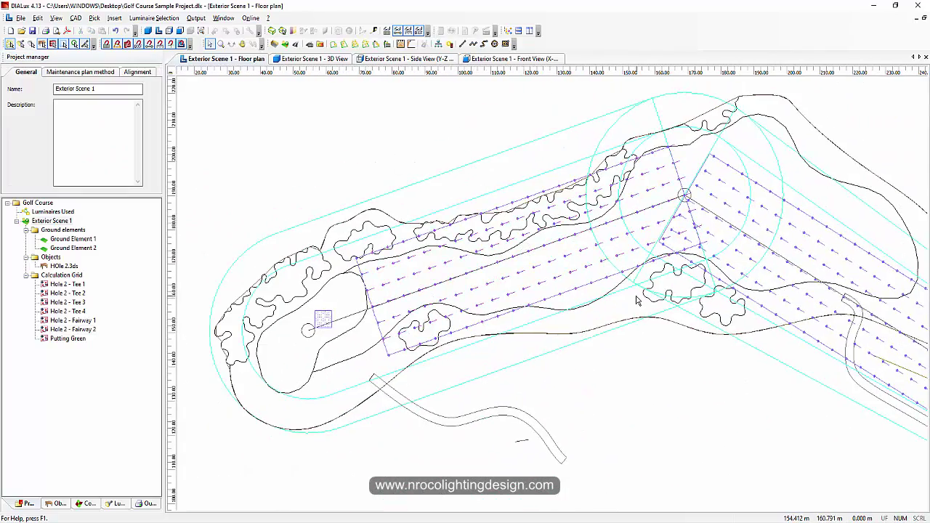
{"action": "scroll", "coordinate": [641, 286], "scroll_direction": "up", "scroll_amount": 3}
{"action": "middle_click_drag", "start_coordinate": [799, 244], "coordinate": [523, 266]}
{"action": "scroll", "coordinate": [487, 332], "scroll_direction": "down", "scroll_amount": 2}
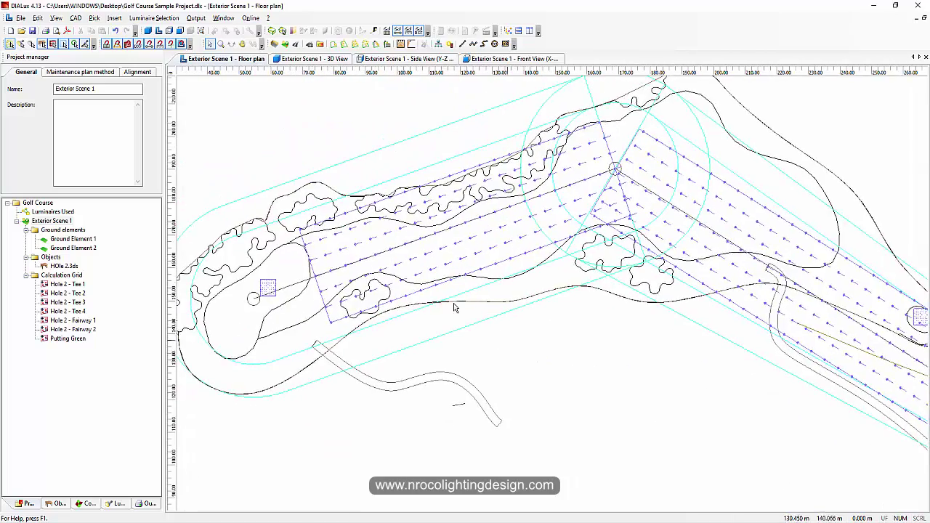
{"action": "scroll", "coordinate": [365, 245], "scroll_direction": "up", "scroll_amount": 2}
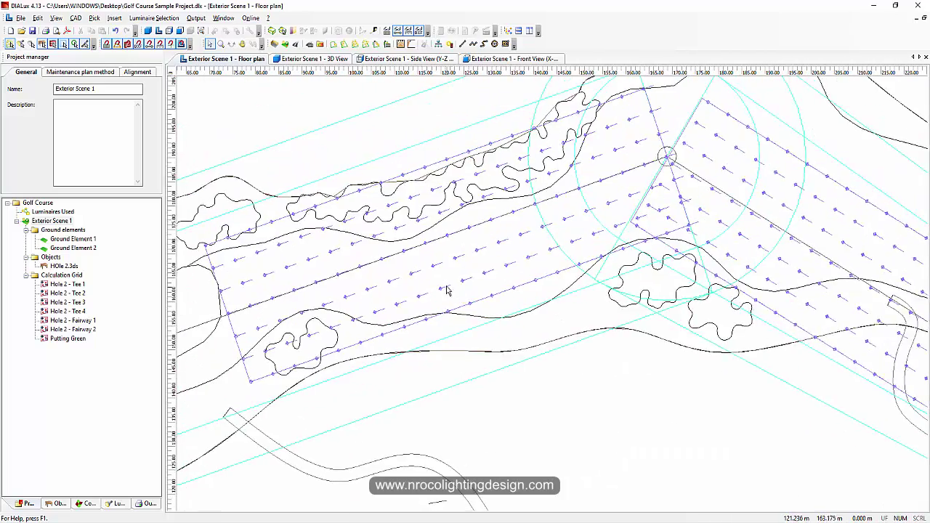
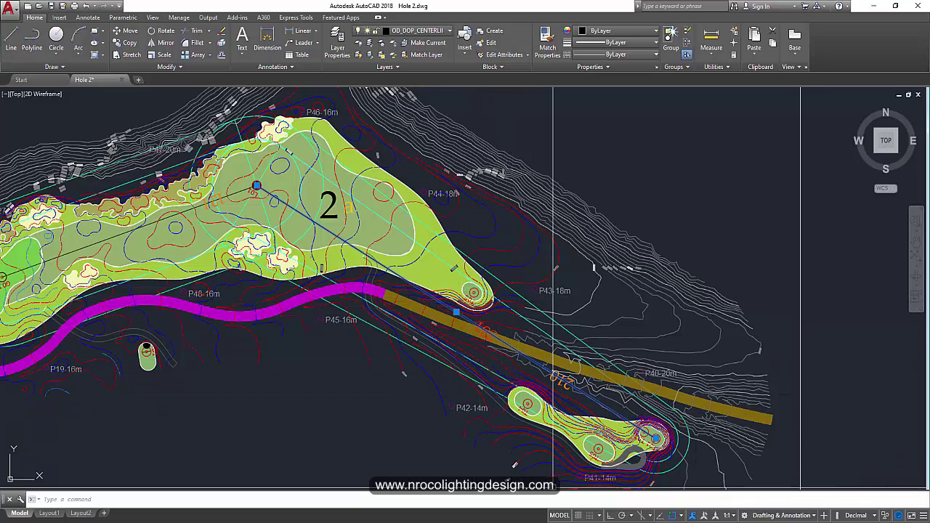
Switch from AutoCAD back to DIALux and examine the Fairway 1 grid's alignment with the centreline
{"action": "mouse_move", "coordinate": [605, 521]}
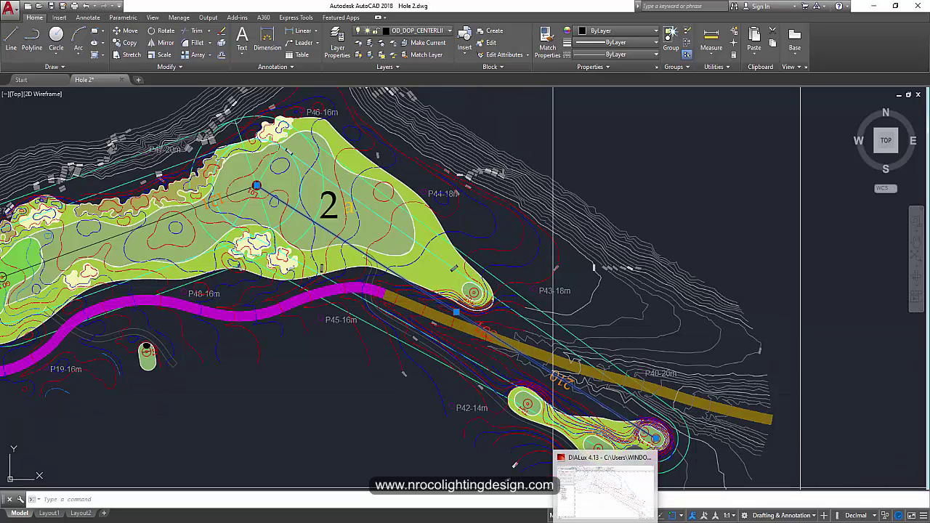
{"action": "left_click", "coordinate": [605, 487]}
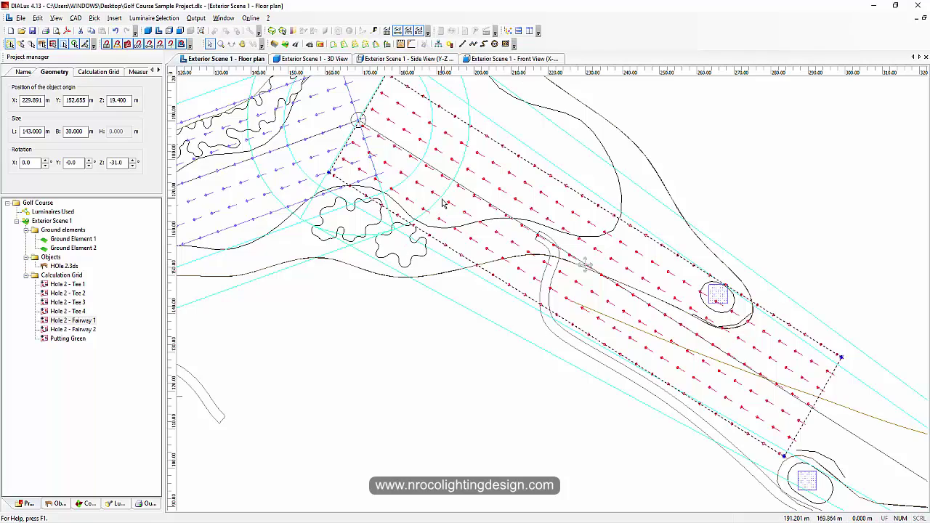
{"action": "scroll", "coordinate": [470, 210], "scroll_direction": "up", "scroll_amount": 3}
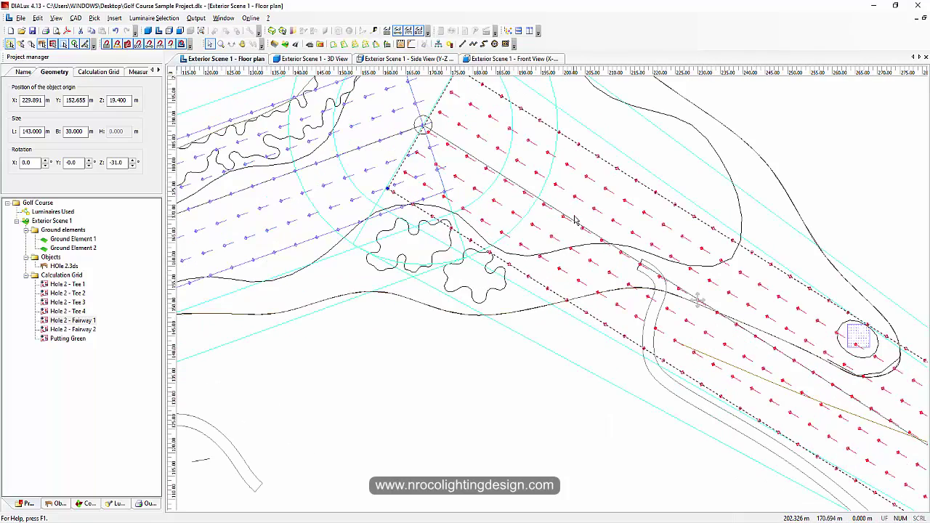
{"action": "scroll", "coordinate": [575, 201], "scroll_direction": "down", "scroll_amount": 1}
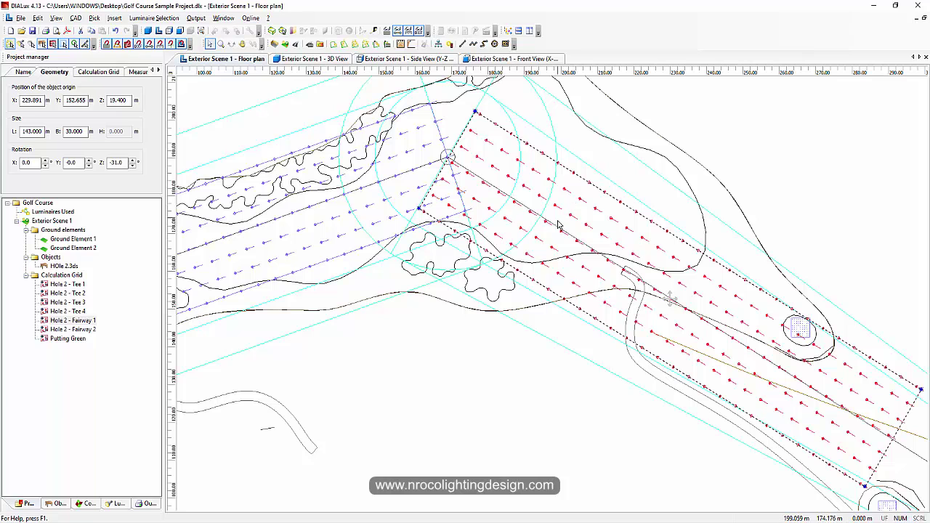
{"action": "scroll", "coordinate": [557, 235], "scroll_direction": "down", "scroll_amount": 1}
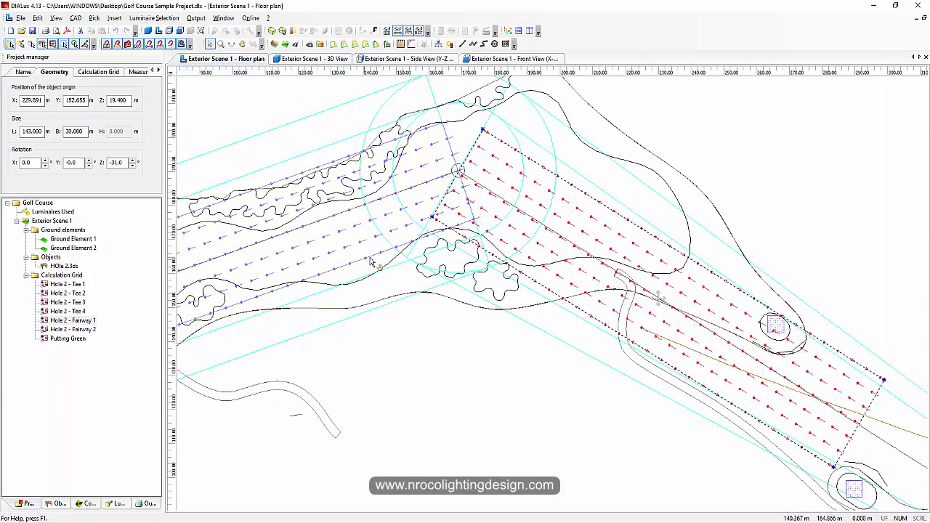
Stretch the Putting Green calculation grid to about 24.9 by 10.3 m and centre it on the green's circle
{"action": "mouse_move", "coordinate": [369, 262]}
{"action": "middle_mouse_down"}
{"action": "mouse_move", "coordinate": [528, 252]}
{"action": "mouse_move", "coordinate": [444, 255]}
{"action": "middle_mouse_up"}
{"action": "scroll", "coordinate": [356, 260], "scroll_direction": "up", "scroll_amount": 1}
{"action": "middle_click_drag", "start_coordinate": [345, 256], "coordinate": [538, 236]}
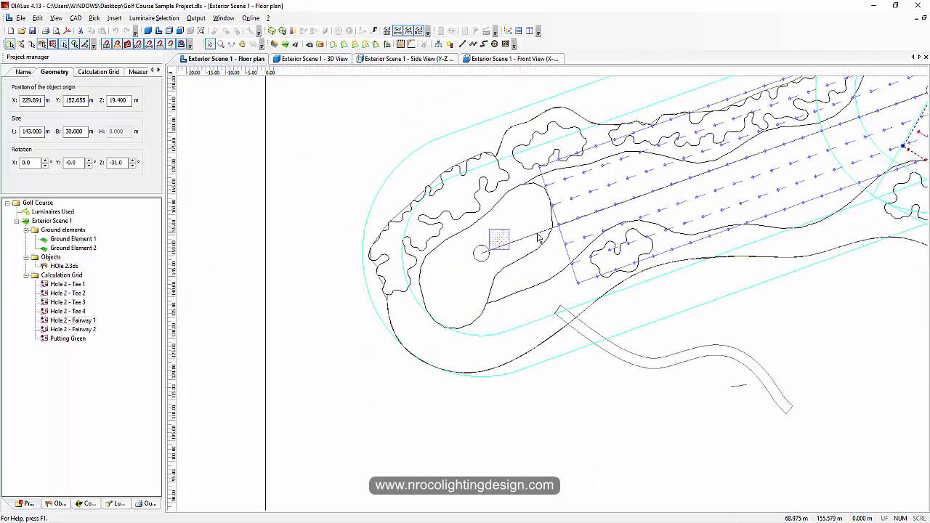
{"action": "scroll", "coordinate": [538, 237], "scroll_direction": "up", "scroll_amount": 5}
{"action": "left_click", "coordinate": [473, 200]}
{"action": "scroll", "coordinate": [473, 200], "scroll_direction": "up", "scroll_amount": 2}
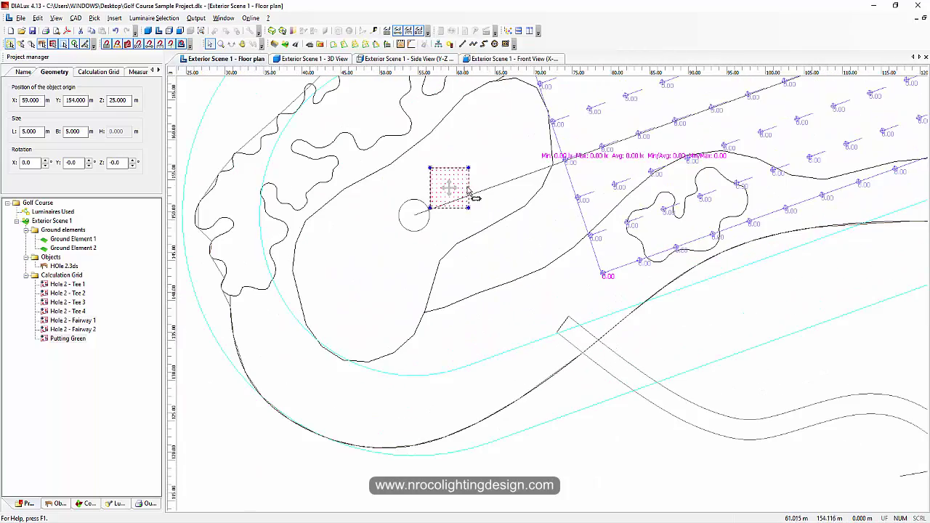
{"action": "left_click_drag", "start_coordinate": [469, 188], "coordinate": [529, 187]}
{"action": "left_click_drag", "start_coordinate": [431, 186], "coordinate": [338, 185]}
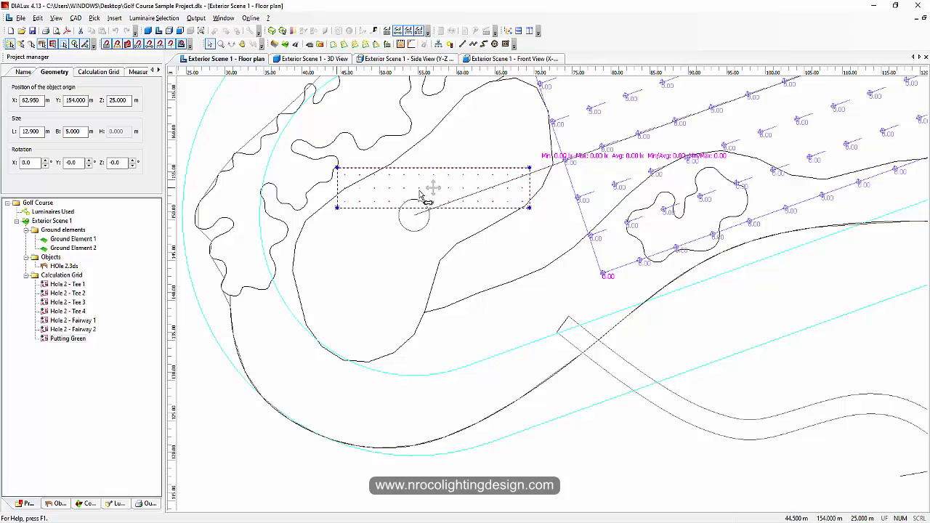
{"action": "left_click_drag", "start_coordinate": [430, 169], "coordinate": [412, 215]}
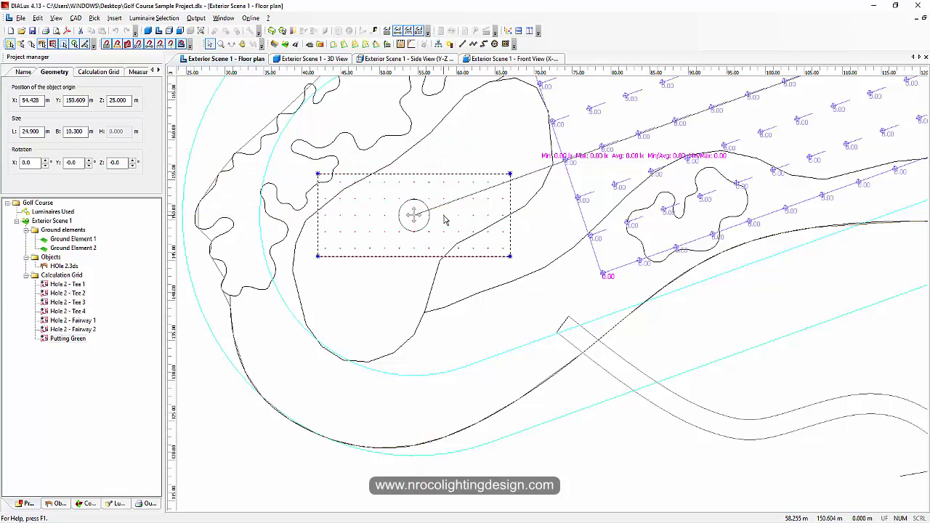
Rotate the Putting Green grid 40° about Z to follow the green's orientation
{"action": "right_click", "coordinate": [444, 219]}
{"action": "left_click", "coordinate": [459, 220]}
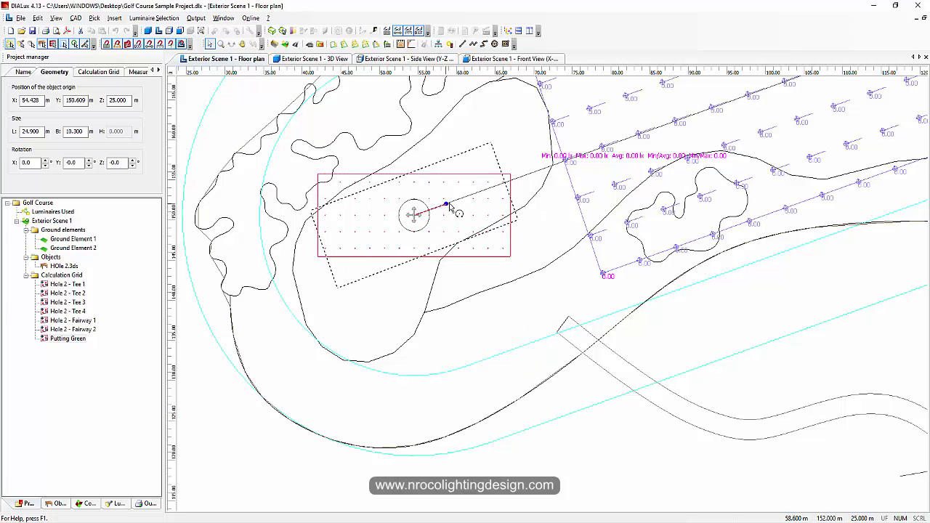
{"action": "left_click", "coordinate": [460, 193]}
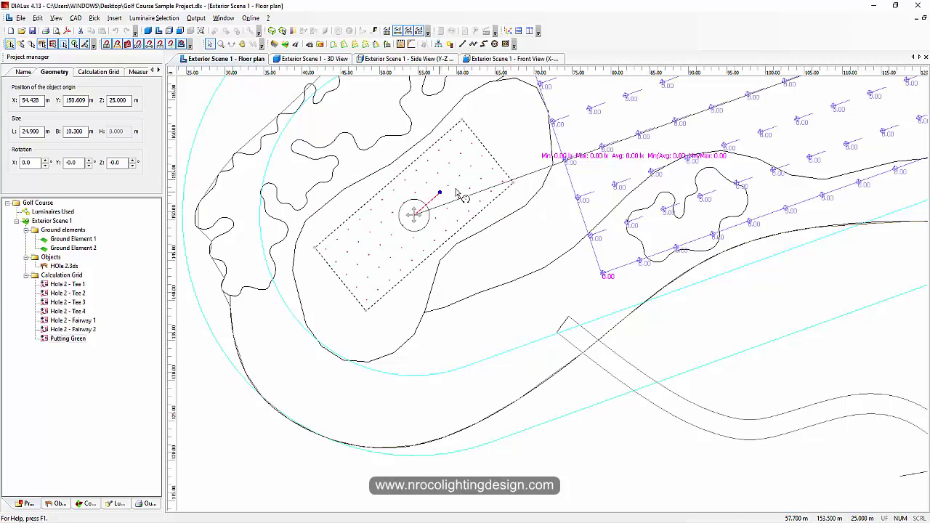
{"action": "left_click", "coordinate": [444, 239]}
{"action": "left_click", "coordinate": [438, 241]}
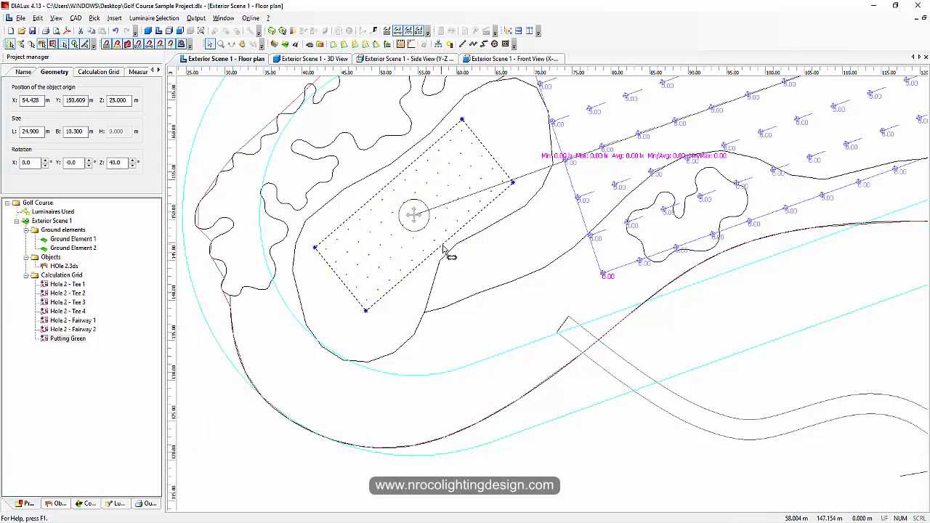
Extend the rotated Putting Green grid's edges to about 41.6 by 19.9 m to cover the whole green
{"action": "left_click_drag", "start_coordinate": [443, 244], "coordinate": [449, 252]}
{"action": "left_click_drag", "start_coordinate": [393, 186], "coordinate": [373, 162]}
{"action": "left_click_drag", "start_coordinate": [345, 287], "coordinate": [312, 328]}
{"action": "left_click_drag", "start_coordinate": [387, 327], "coordinate": [412, 357]}
{"action": "left_click_drag", "start_coordinate": [486, 175], "coordinate": [558, 142]}
{"action": "middle_click_drag", "start_coordinate": [552, 140], "coordinate": [557, 189]}
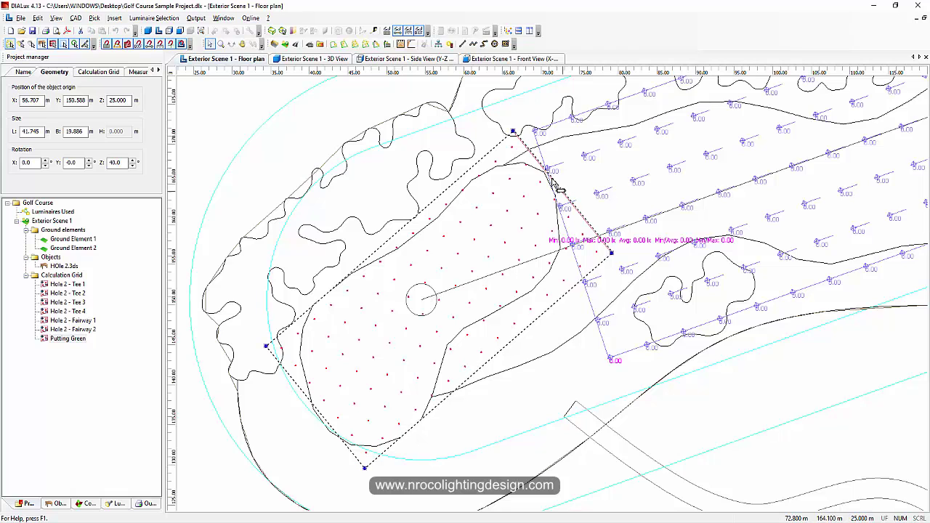
{"action": "left_click", "coordinate": [309, 278]}
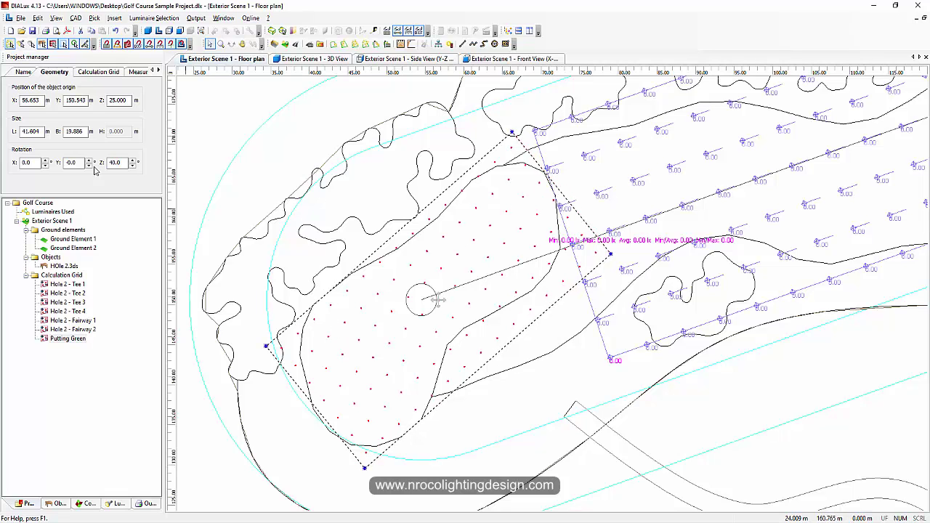
Define the Putting Green grid's calculation points by distance, with 2 m spacing in X and Y
{"action": "left_click", "coordinate": [87, 72]}
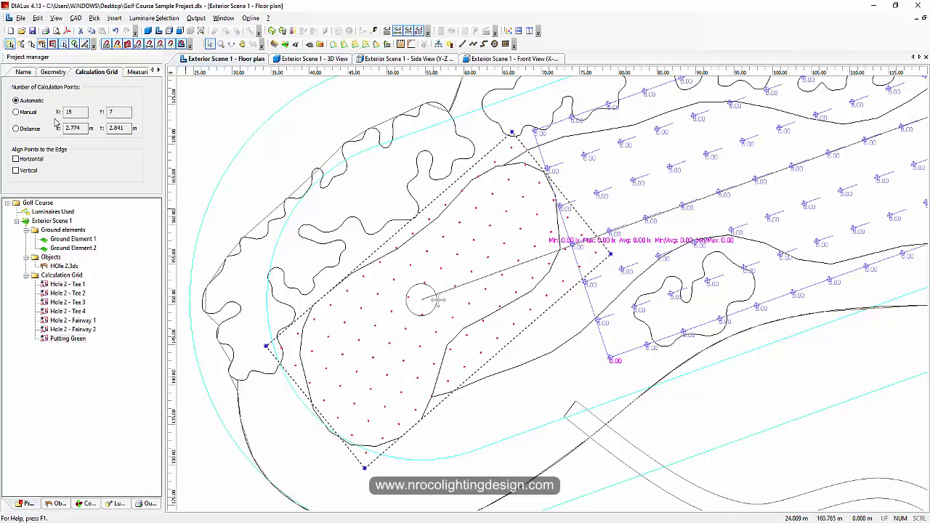
{"action": "left_click", "coordinate": [15, 129]}
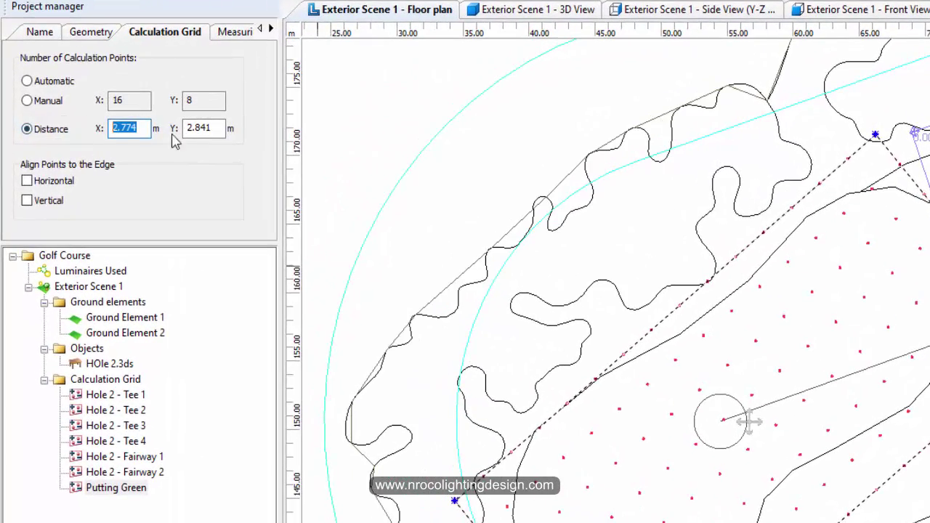
{"action": "type", "text": "2"}
{"action": "key", "text": "Tab"}
{"action": "type", "text": "2"}
{"action": "left_click", "coordinate": [120, 131]}
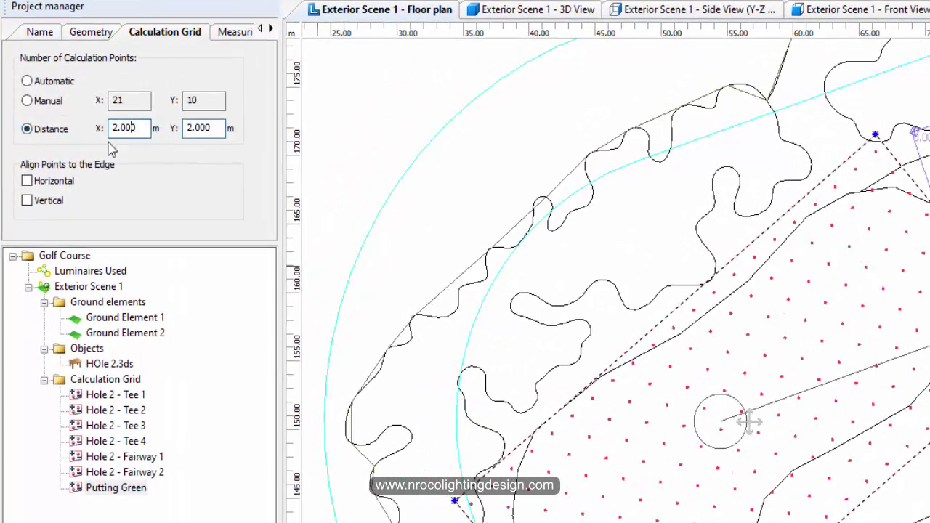
Examine the density of the calculation points across the green and its surroundings
{"action": "scroll", "coordinate": [679, 313], "scroll_direction": "down", "scroll_amount": 3}
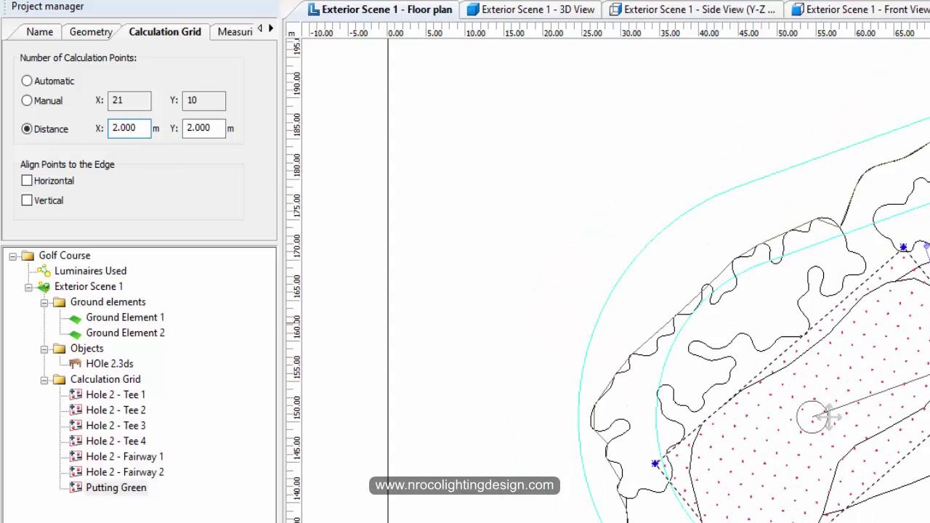
{"action": "scroll", "coordinate": [929, 410], "scroll_direction": "up", "scroll_amount": 4}
{"action": "scroll", "coordinate": [928, 410], "scroll_direction": "down", "scroll_amount": 4}
{"action": "scroll", "coordinate": [928, 411], "scroll_direction": "up", "scroll_amount": 1}
{"action": "scroll", "coordinate": [929, 410], "scroll_direction": "down", "scroll_amount": 1}
{"action": "middle_click_drag", "start_coordinate": [928, 410], "coordinate": [860, 408]}
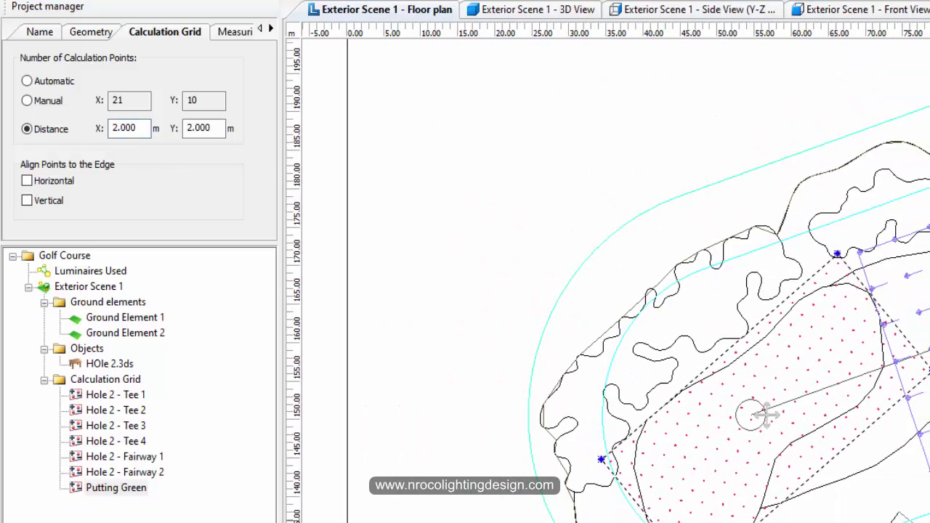
{"action": "scroll", "coordinate": [565, 459], "scroll_direction": "up", "scroll_amount": 2}
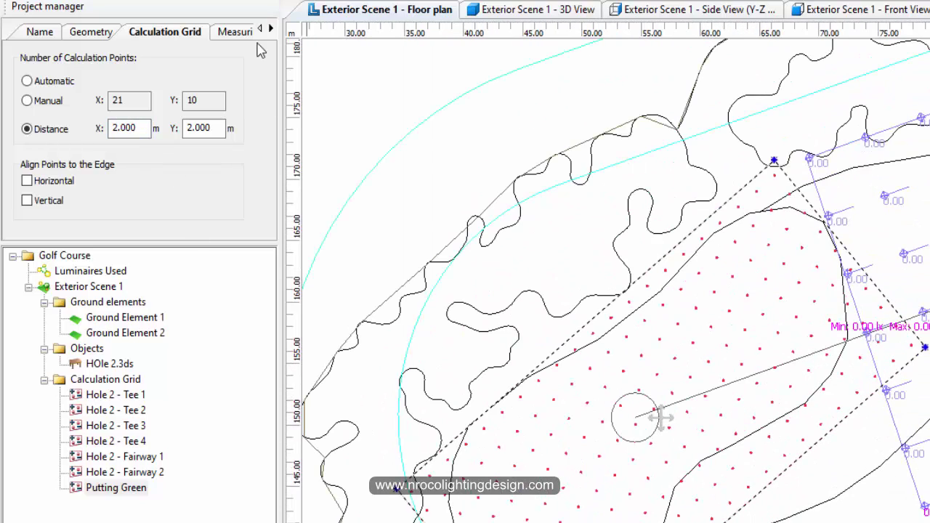
Set the Putting Green grid to calculate horizontal illuminance instead of perpendicular illuminance
{"action": "left_click", "coordinate": [234, 34]}
{"action": "left_click", "coordinate": [121, 36]}
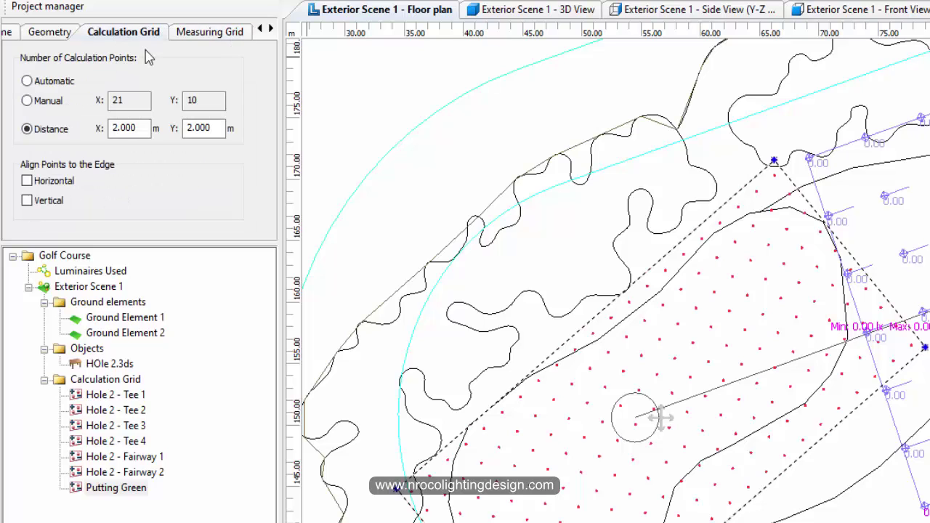
{"action": "left_click", "coordinate": [213, 38]}
{"action": "left_click", "coordinate": [272, 30]}
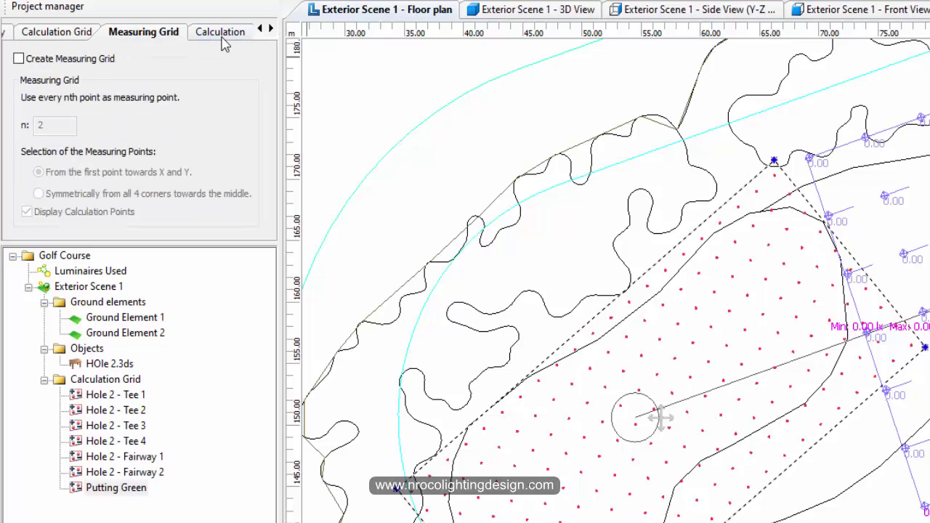
{"action": "left_click", "coordinate": [210, 36]}
{"action": "left_click", "coordinate": [23, 111]}
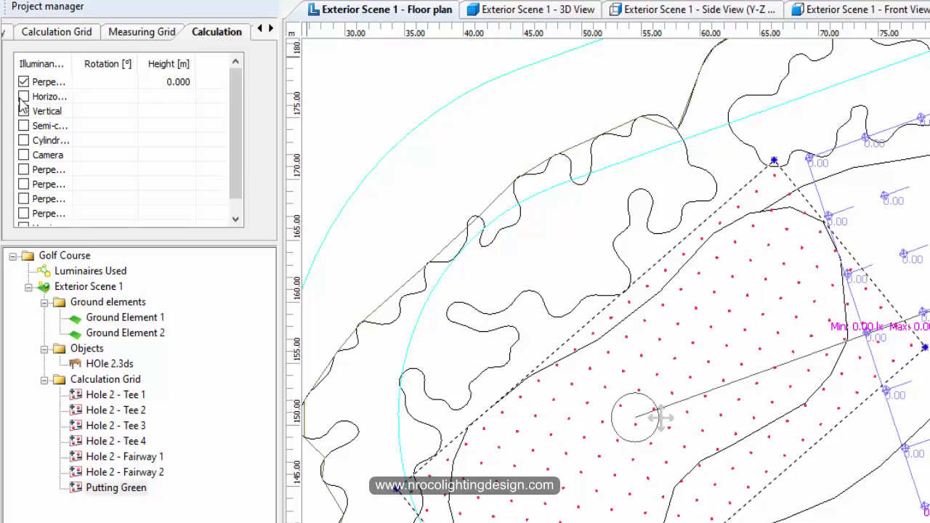
{"action": "left_click", "coordinate": [23, 111]}
{"action": "left_click", "coordinate": [24, 96]}
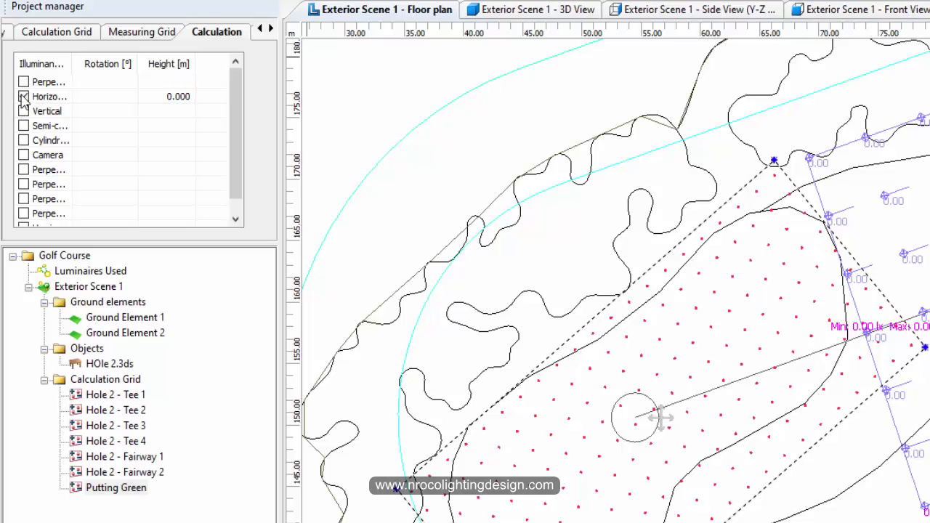
Display the Putting Green grid's measuring direction and values, and set its real-time calculation to horizontal illuminance
{"action": "left_click", "coordinate": [271, 29]}
{"action": "left_click", "coordinate": [220, 33]}
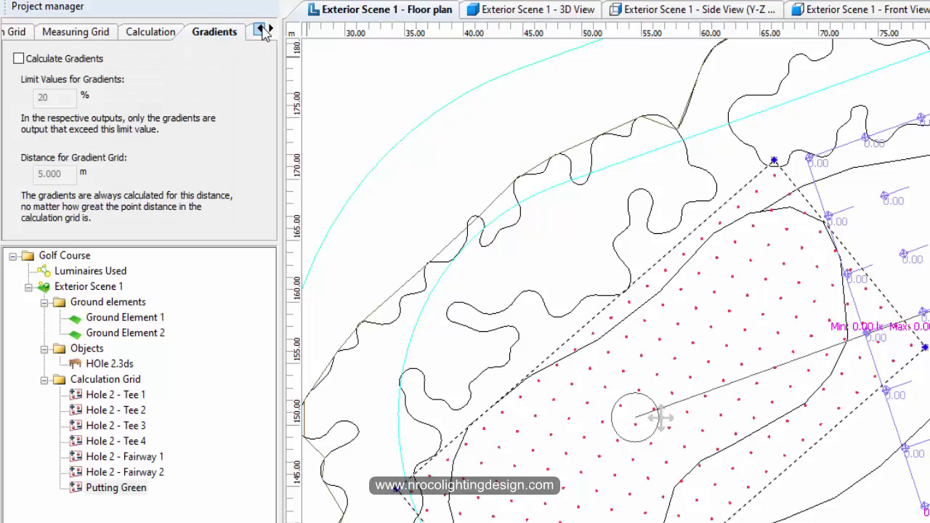
{"action": "left_click", "coordinate": [269, 29]}
{"action": "left_click", "coordinate": [216, 32]}
{"action": "left_click", "coordinate": [26, 113]}
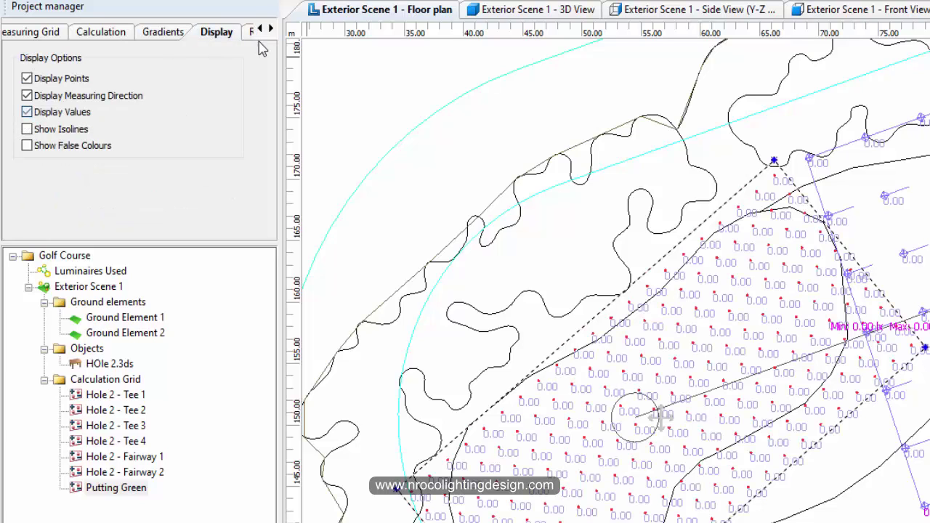
{"action": "left_click", "coordinate": [270, 29]}
{"action": "left_click", "coordinate": [214, 32]}
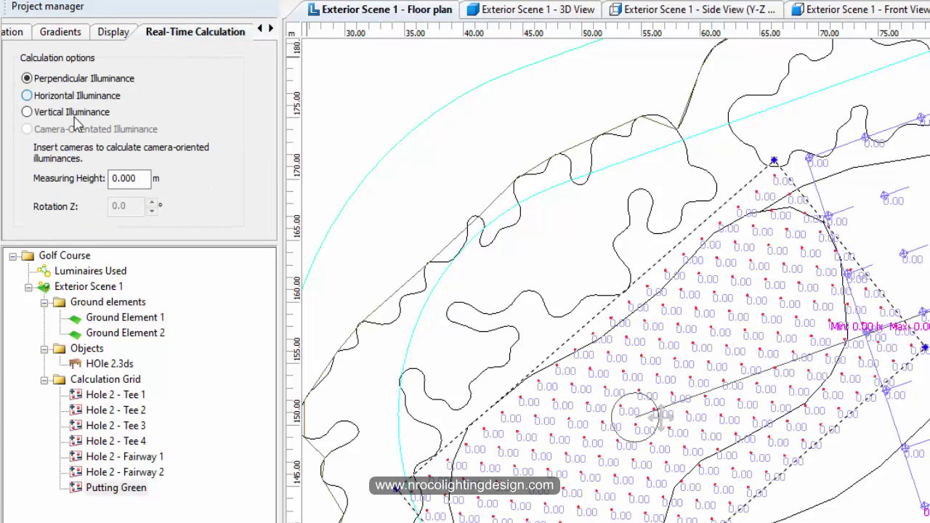
Examine the Putting Green grid's point values and results summary up close
{"action": "scroll", "coordinate": [501, 290], "scroll_direction": "up", "scroll_amount": 3}
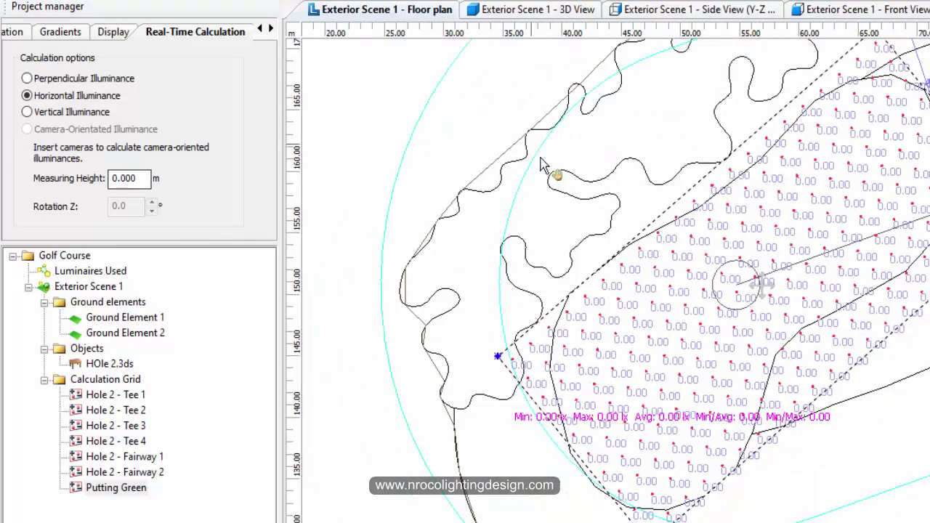
{"action": "middle_click_drag", "start_coordinate": [411, 424], "coordinate": [852, 356]}
{"action": "scroll", "coordinate": [850, 349], "scroll_direction": "up", "scroll_amount": 3}
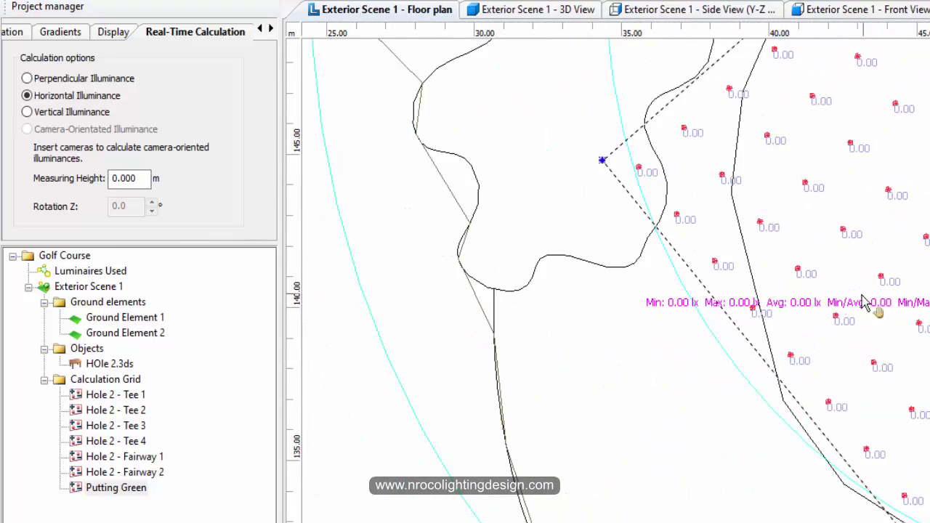
{"action": "middle_click_drag", "start_coordinate": [862, 296], "coordinate": [776, 356]}
{"action": "scroll", "coordinate": [659, 374], "scroll_direction": "up", "scroll_amount": 4}
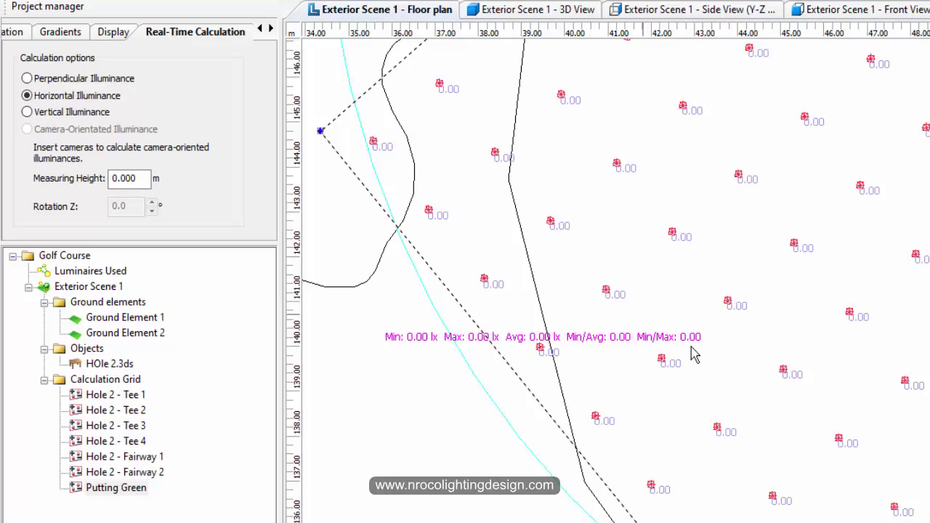
{"action": "scroll", "coordinate": [639, 385], "scroll_direction": "down", "scroll_amount": 5}
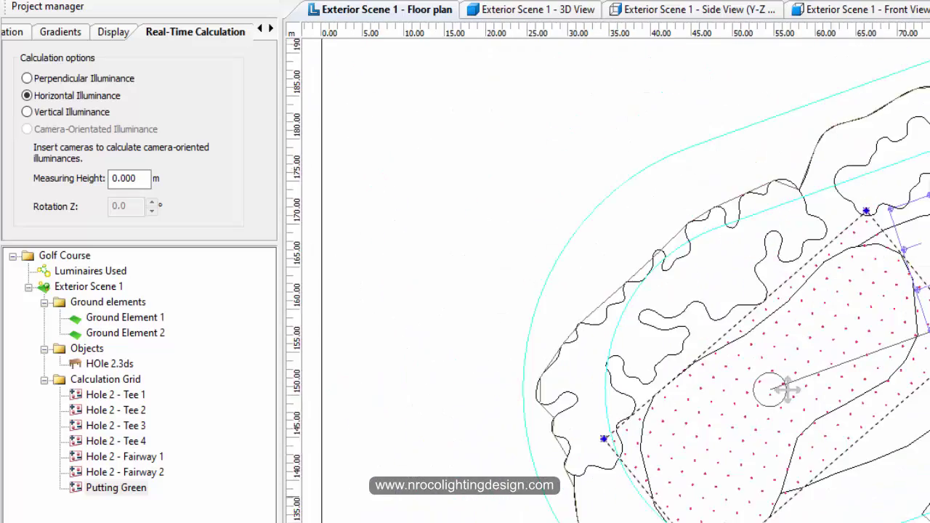
Review the tee and fairway calculation grids along the hole's centreline in the floor plan
{"action": "middle_click_drag", "start_coordinate": [835, 392], "coordinate": [436, 382]}
{"action": "scroll", "coordinate": [752, 383], "scroll_direction": "down", "scroll_amount": 5}
{"action": "middle_click_drag", "start_coordinate": [770, 385], "coordinate": [403, 254]}
{"action": "scroll", "coordinate": [901, 385], "scroll_direction": "up", "scroll_amount": 2}
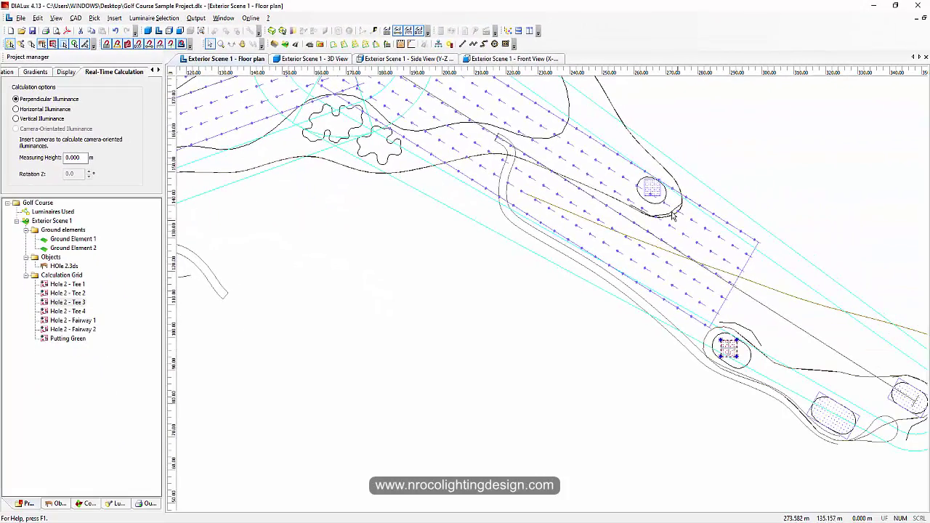
{"action": "scroll", "coordinate": [609, 189], "scroll_direction": "down", "scroll_amount": 1}
{"action": "middle_click_drag", "start_coordinate": [609, 189], "coordinate": [725, 331]}
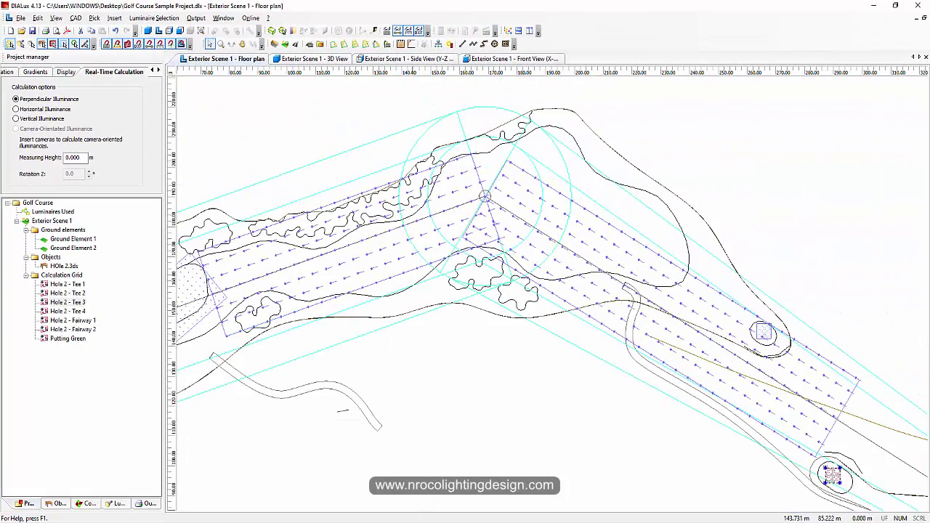
{"action": "scroll", "coordinate": [345, 119], "scroll_direction": "down", "scroll_amount": 2}
Inspect all the calculation grids over the golf hole's terrain in the 3D view from another angle
{"action": "left_click", "coordinate": [312, 58]}
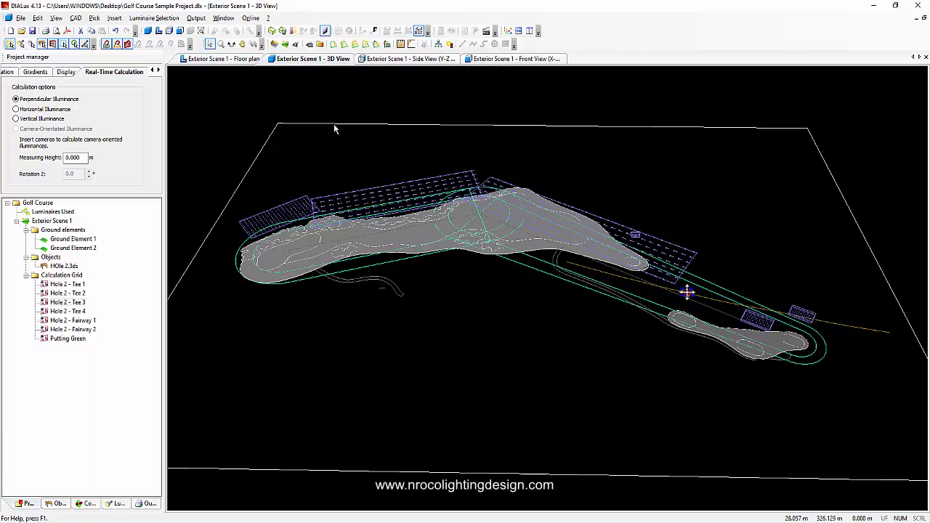
{"action": "left_click", "coordinate": [231, 44]}
{"action": "left_click_drag", "start_coordinate": [247, 109], "coordinate": [477, 202]}
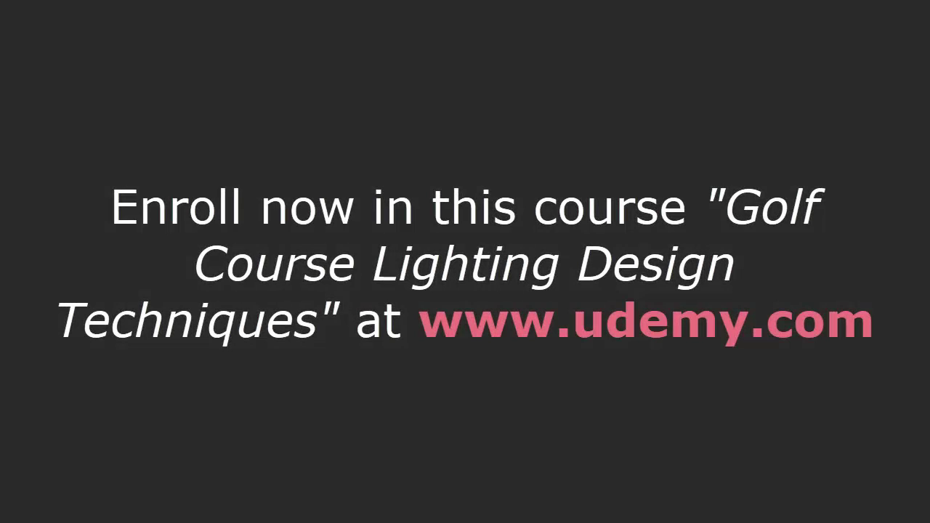